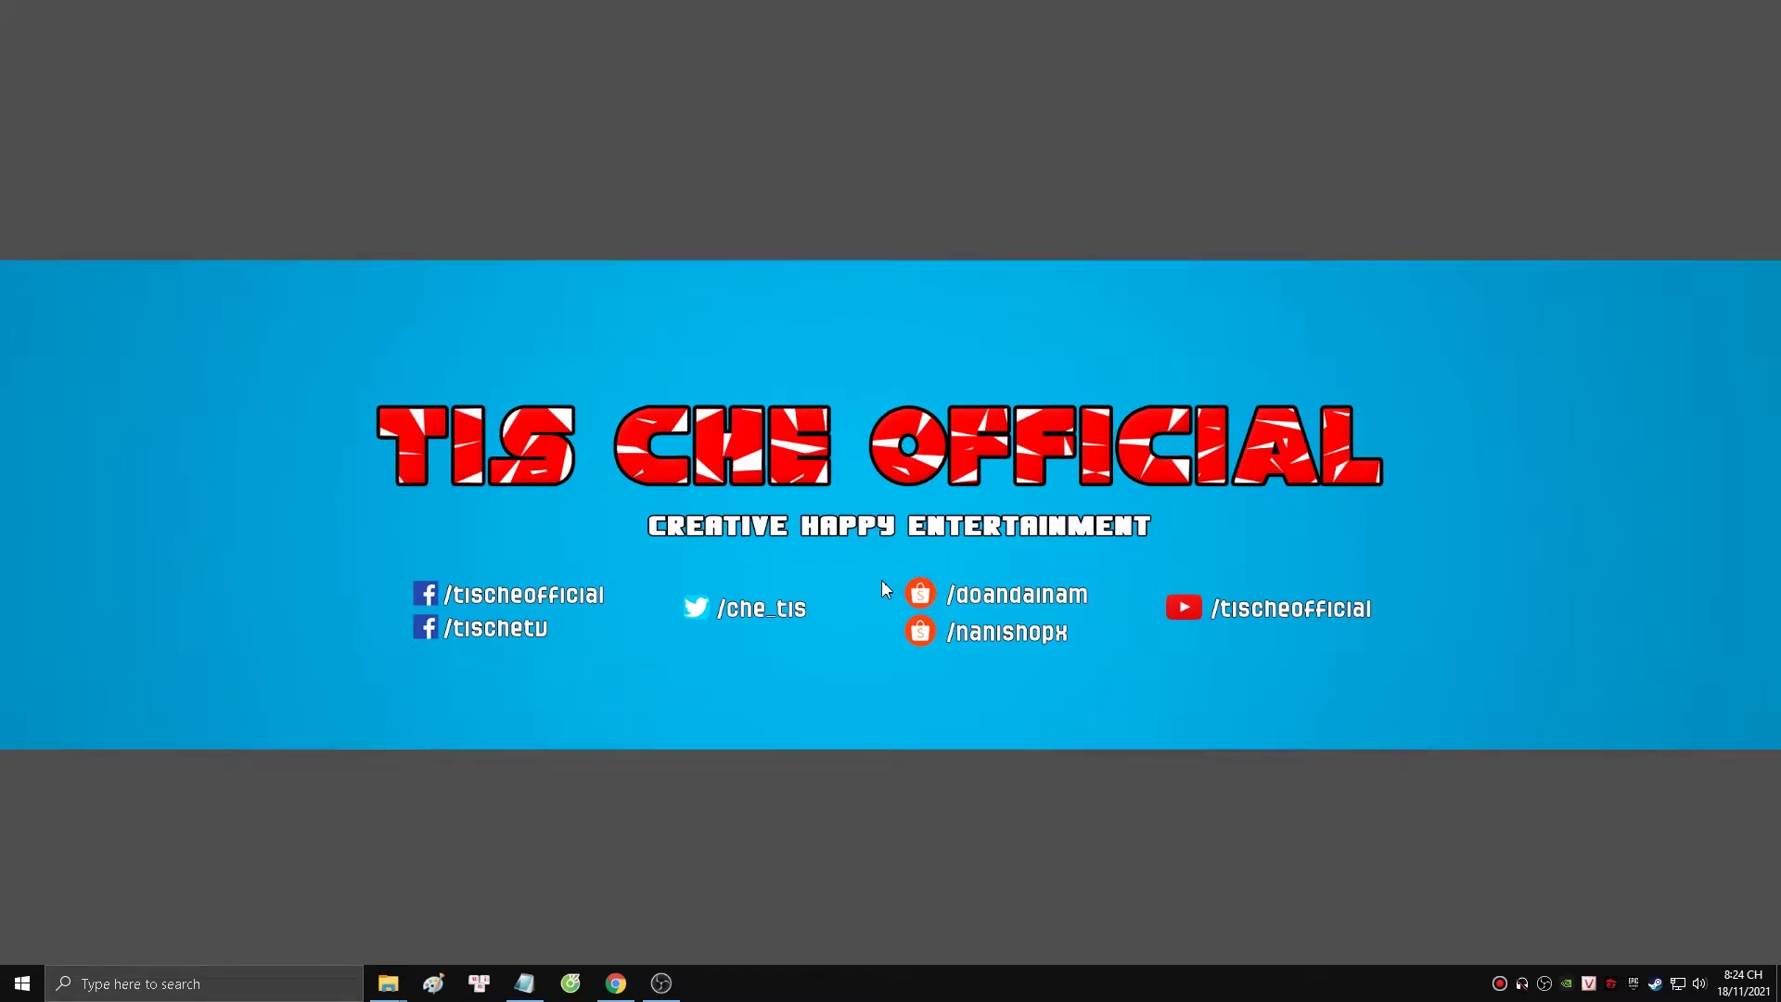
# Bring up the quan-ly-luong-am-thanh-vao-ra-obs folder and locate the VBCABLE_Driver_Pack43.rar archive
pyautogui.moveTo(388, 981)
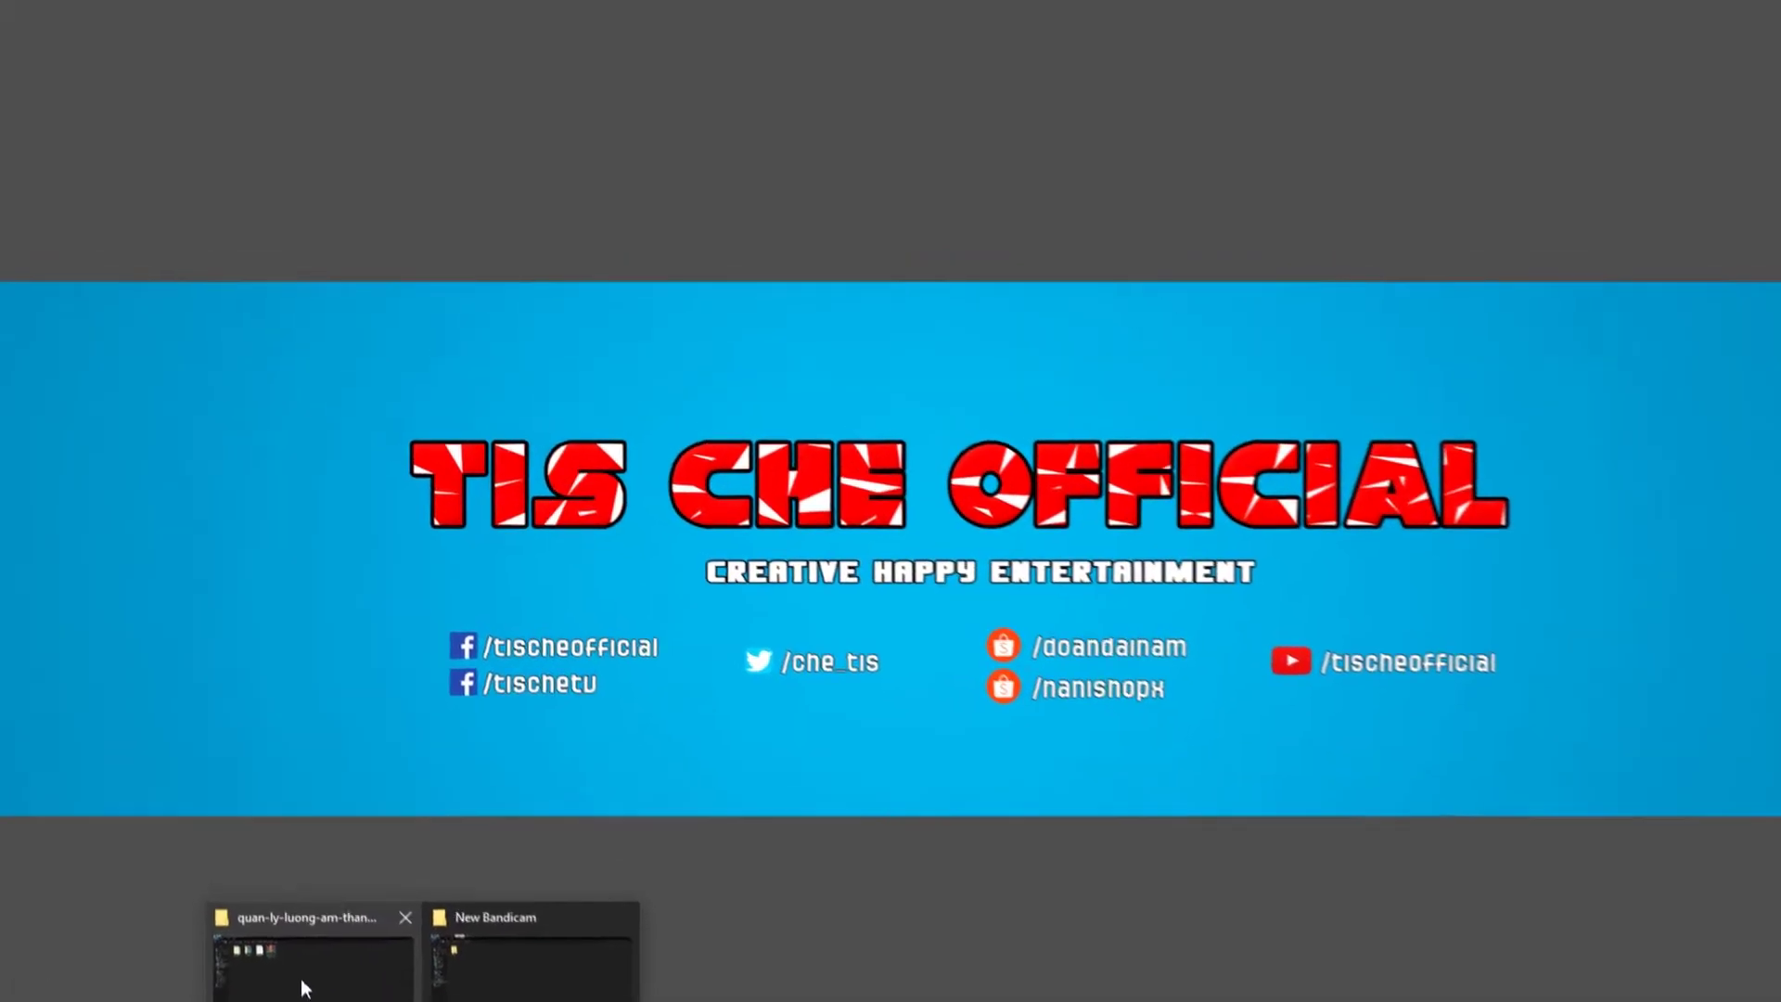
pyautogui.click(306, 989)
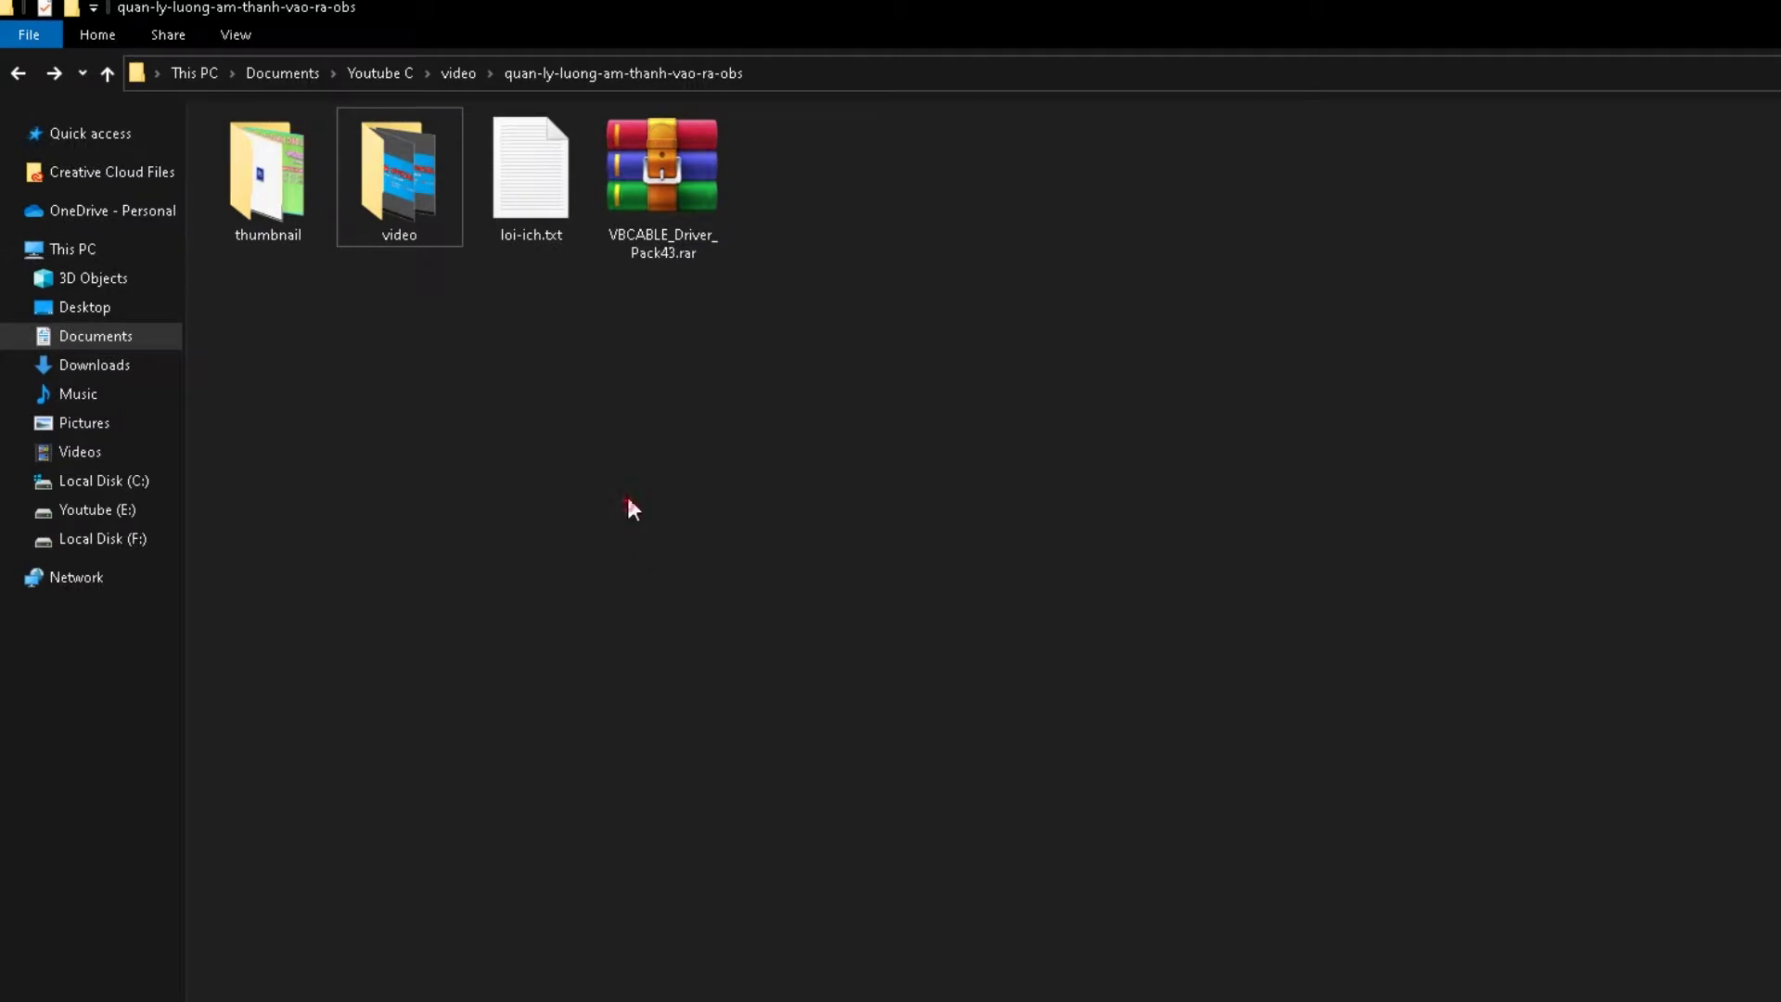
pyautogui.click(662, 215)
pyautogui.click(675, 412)
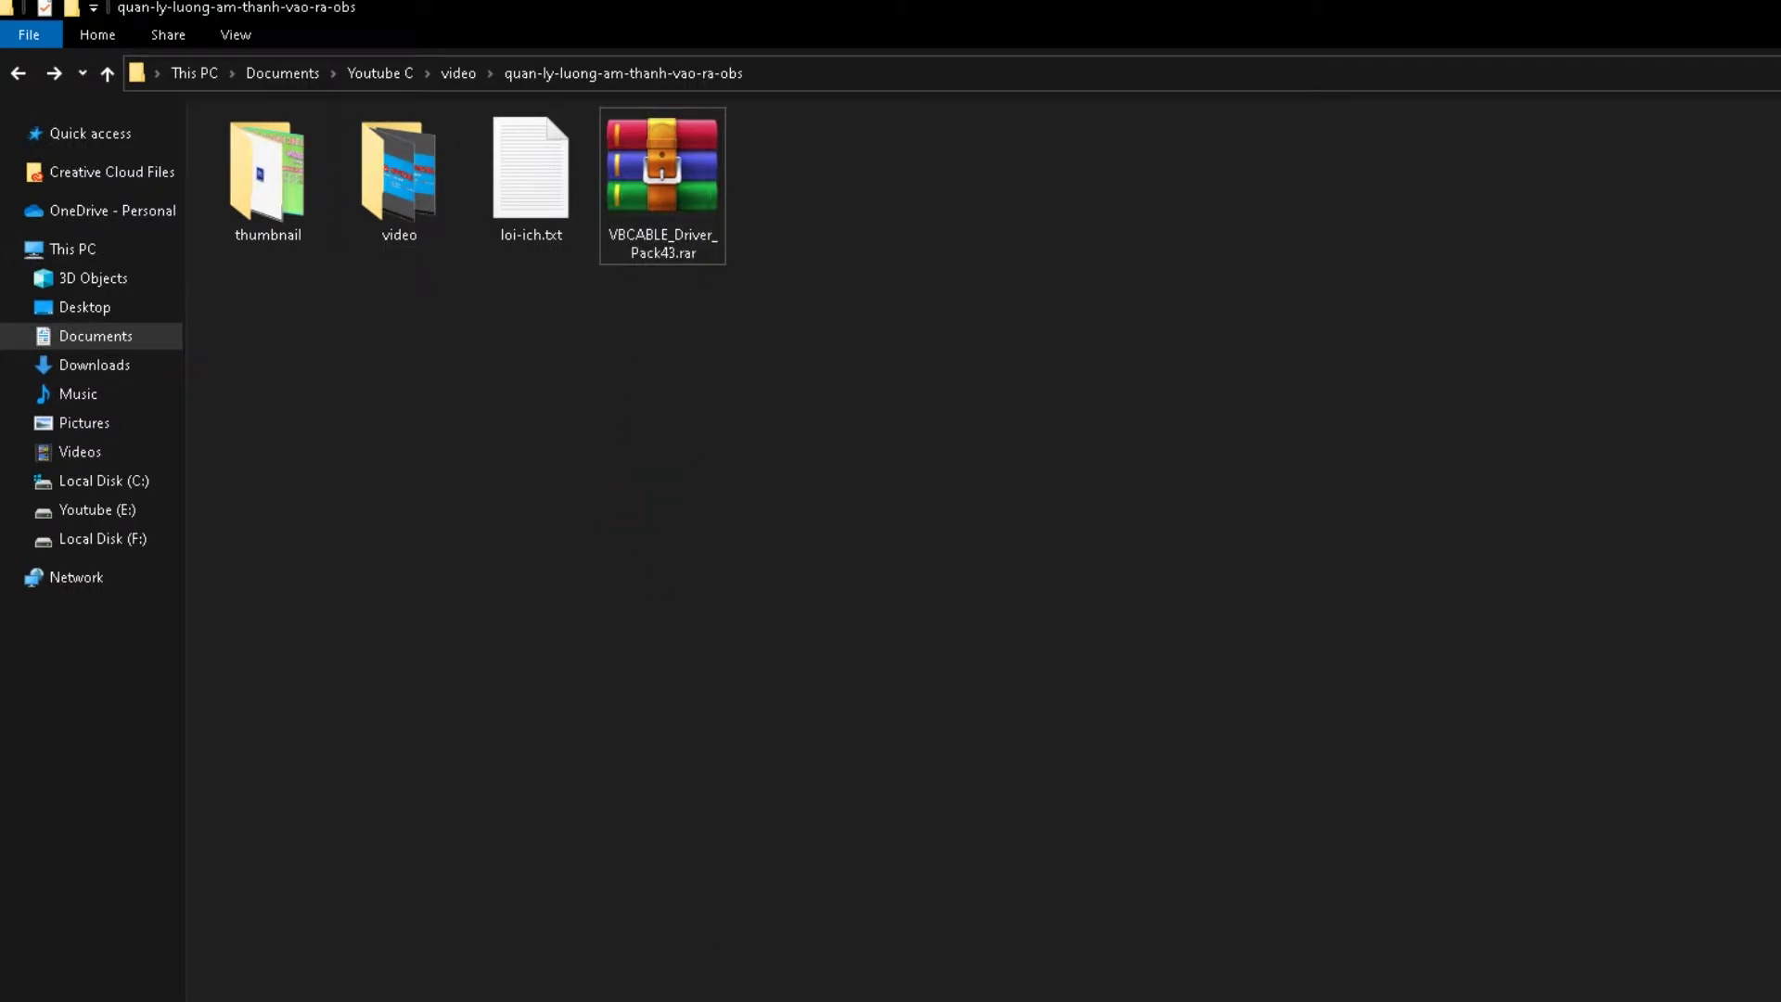
# Review the VB-CABLE page at vb-audio.com/Cable for the Windows driver download and the additional A+B and C+D cables
pyautogui.hotkey('alt', 'Tab')
pyautogui.moveTo(435, 61); pyautogui.dragTo(153, 60)
pyautogui.click(369, 57)
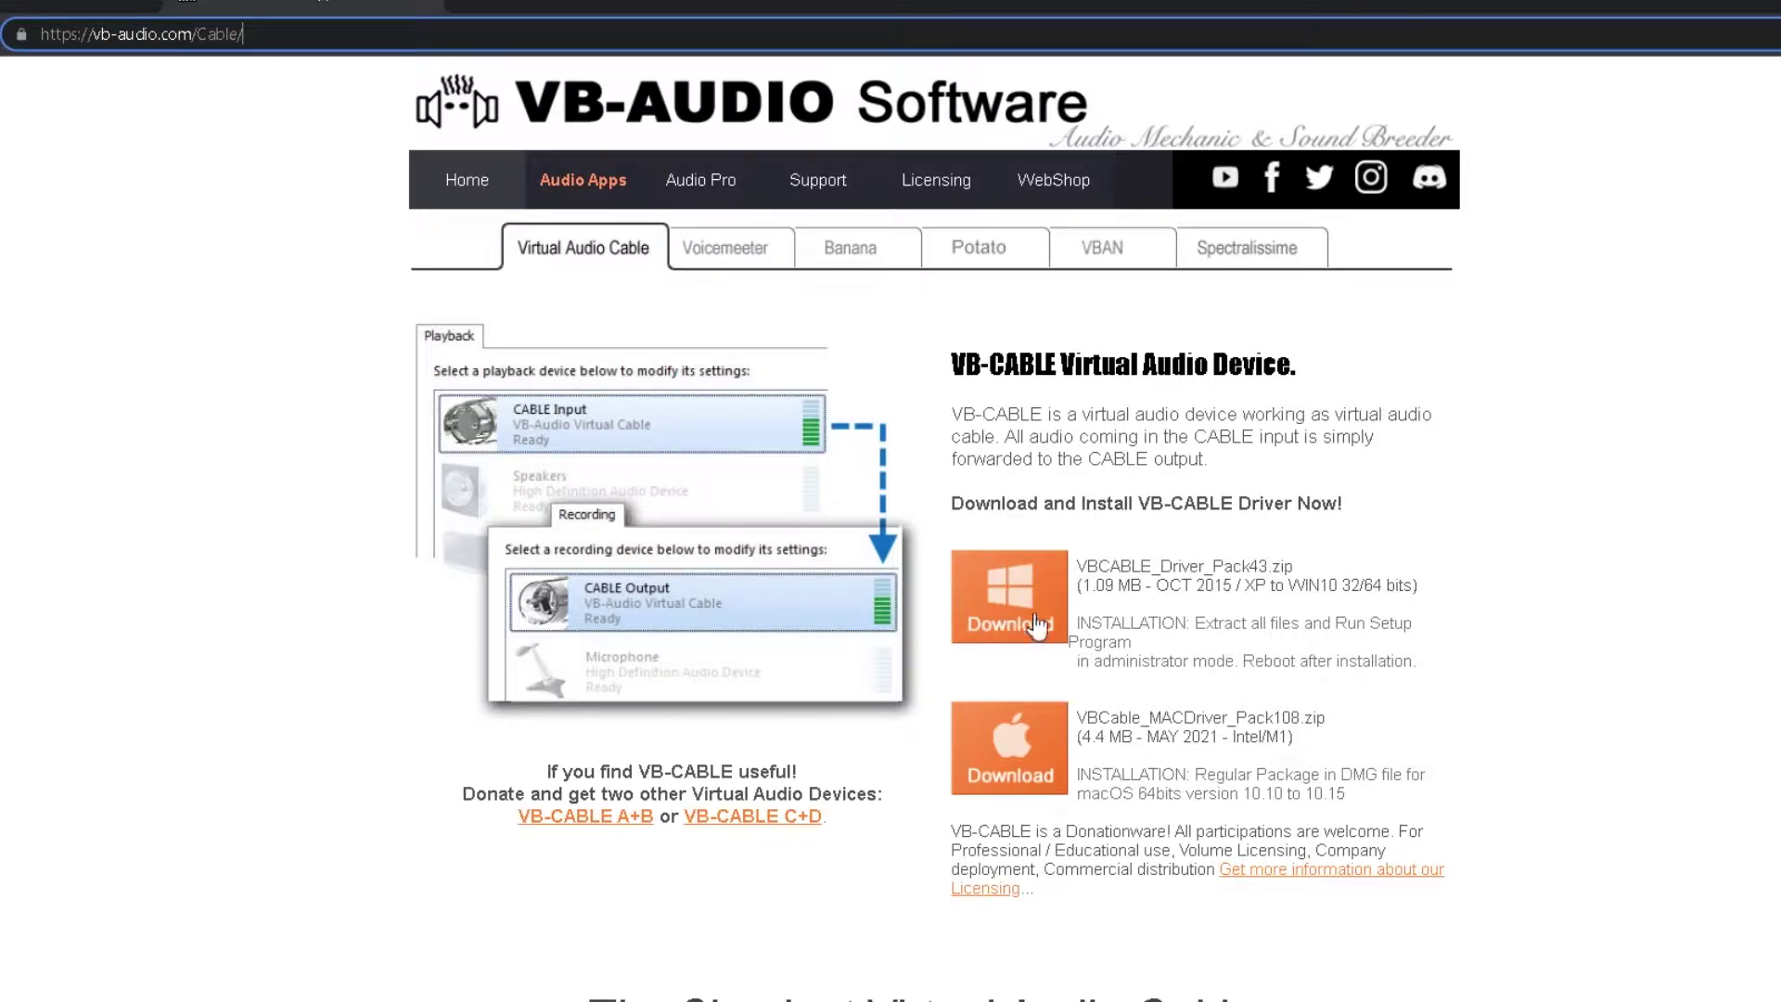
pyautogui.click(1081, 441)
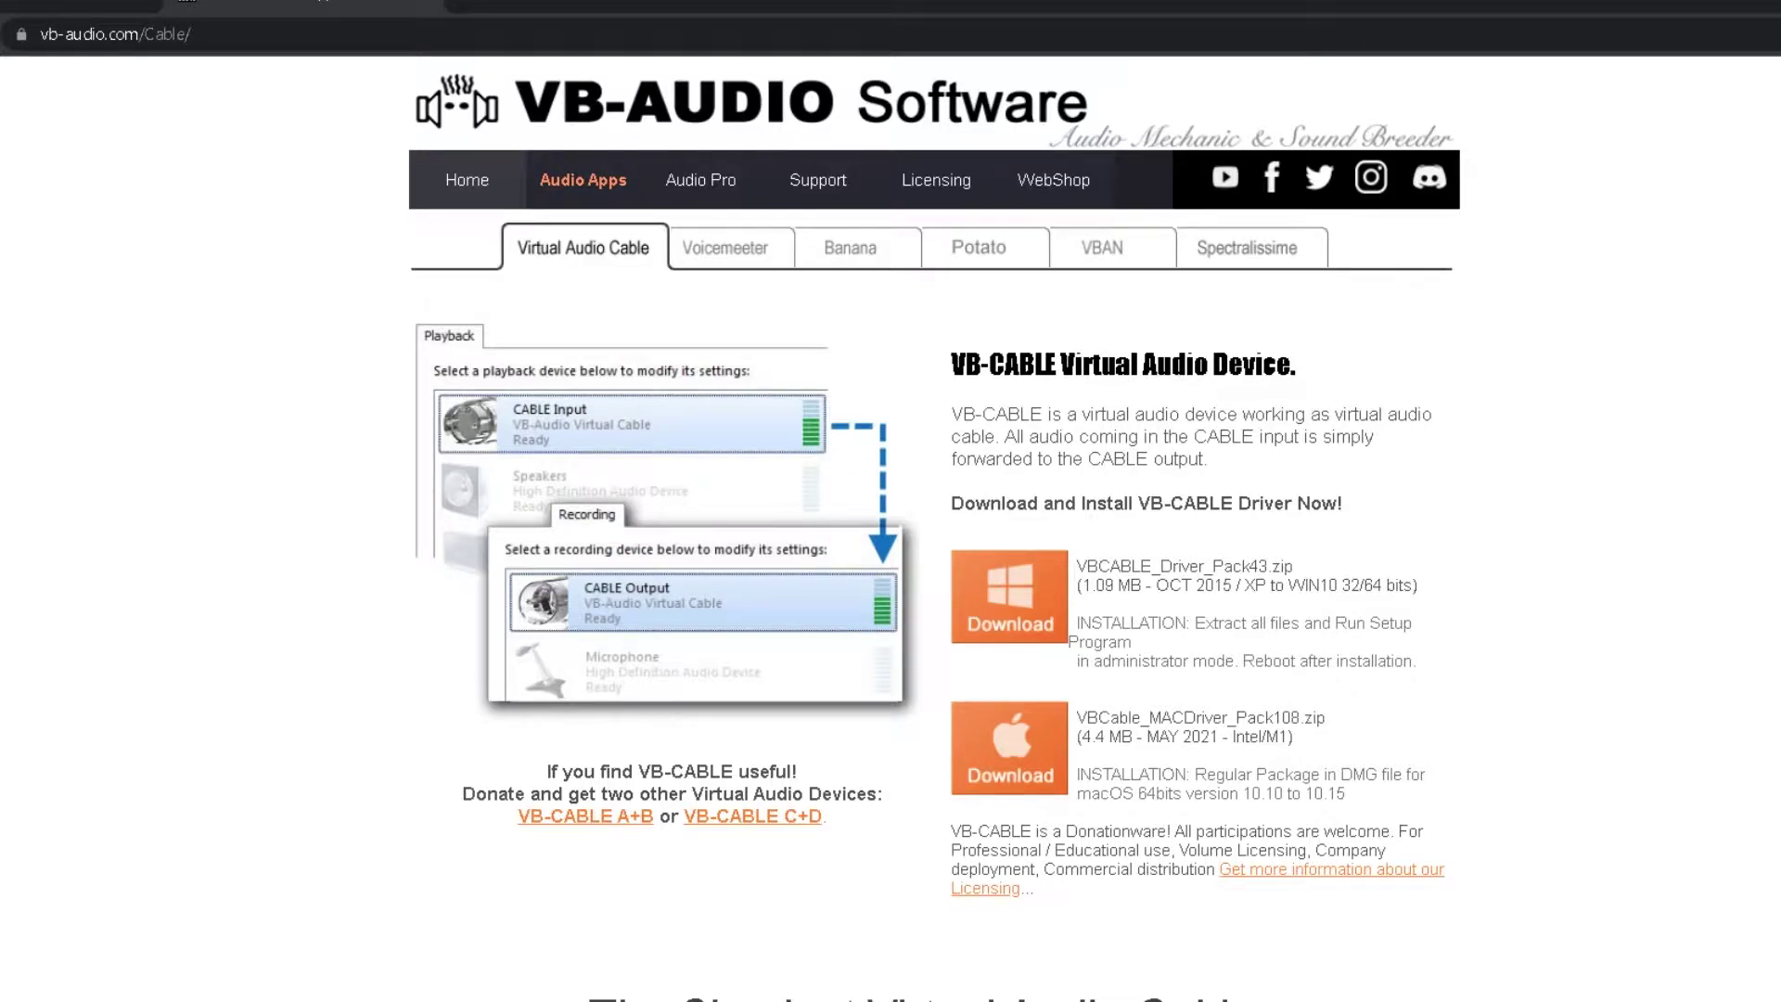
pyautogui.scroll(-15, 927, 520)
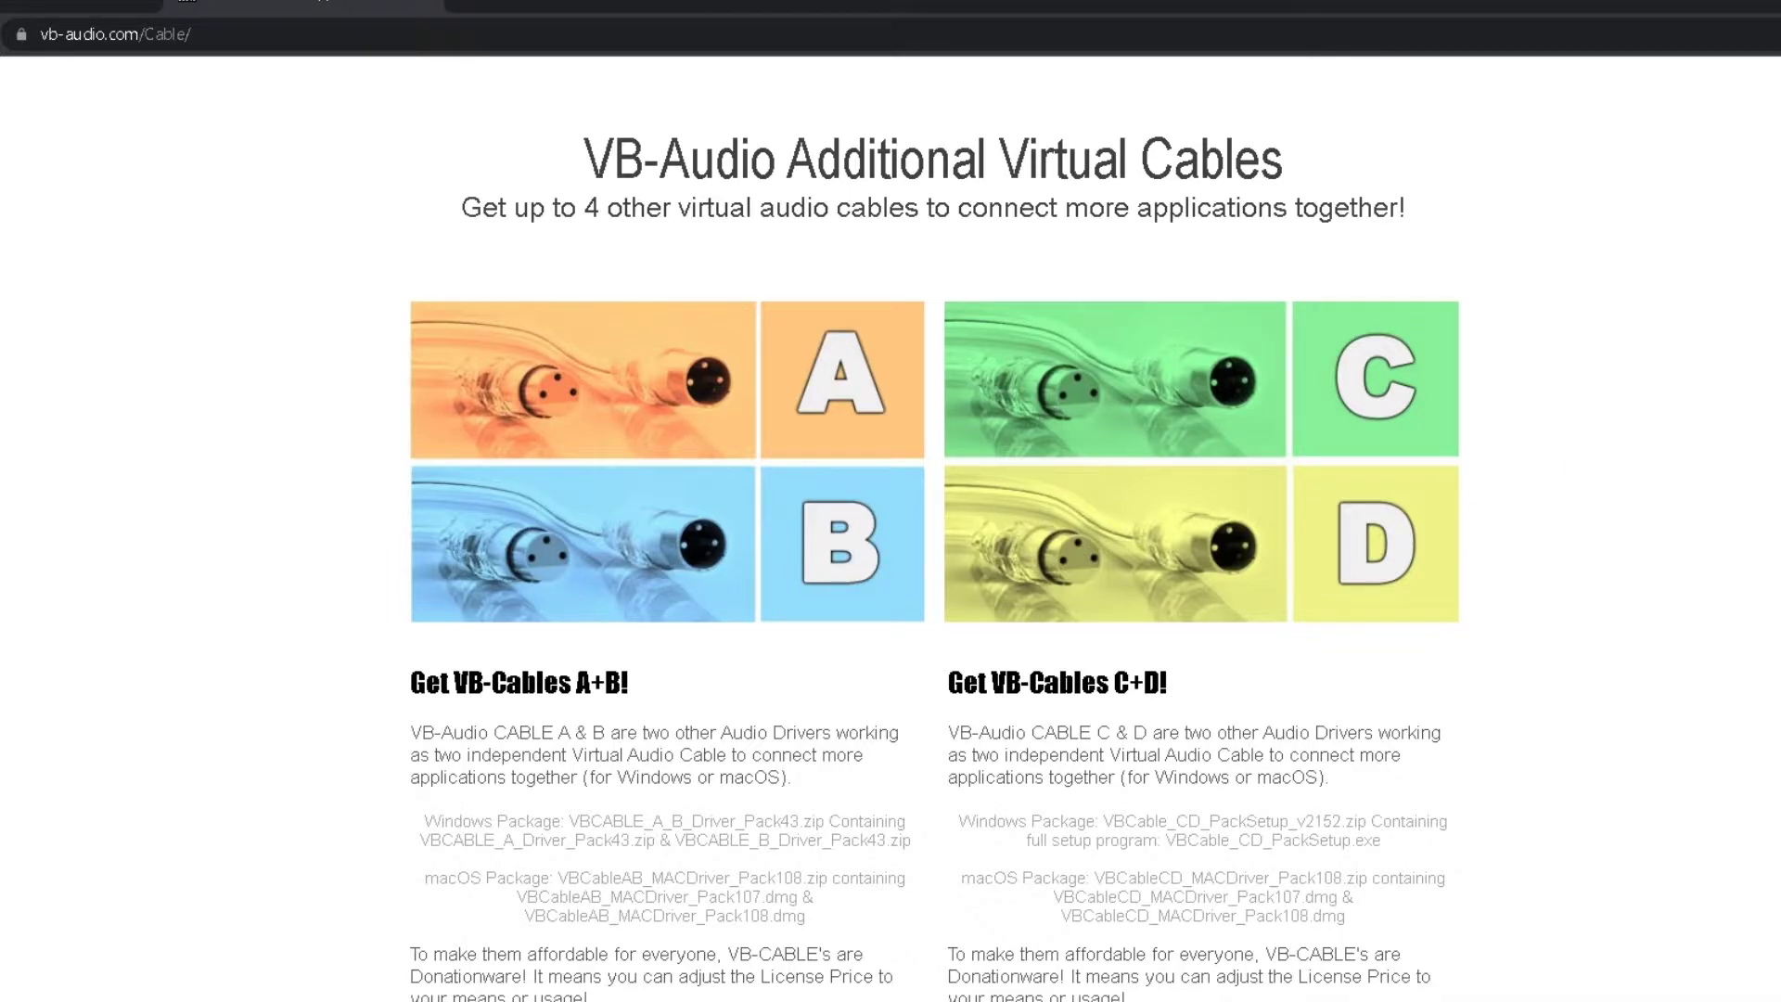
pyautogui.scroll(-4, 928, 519)
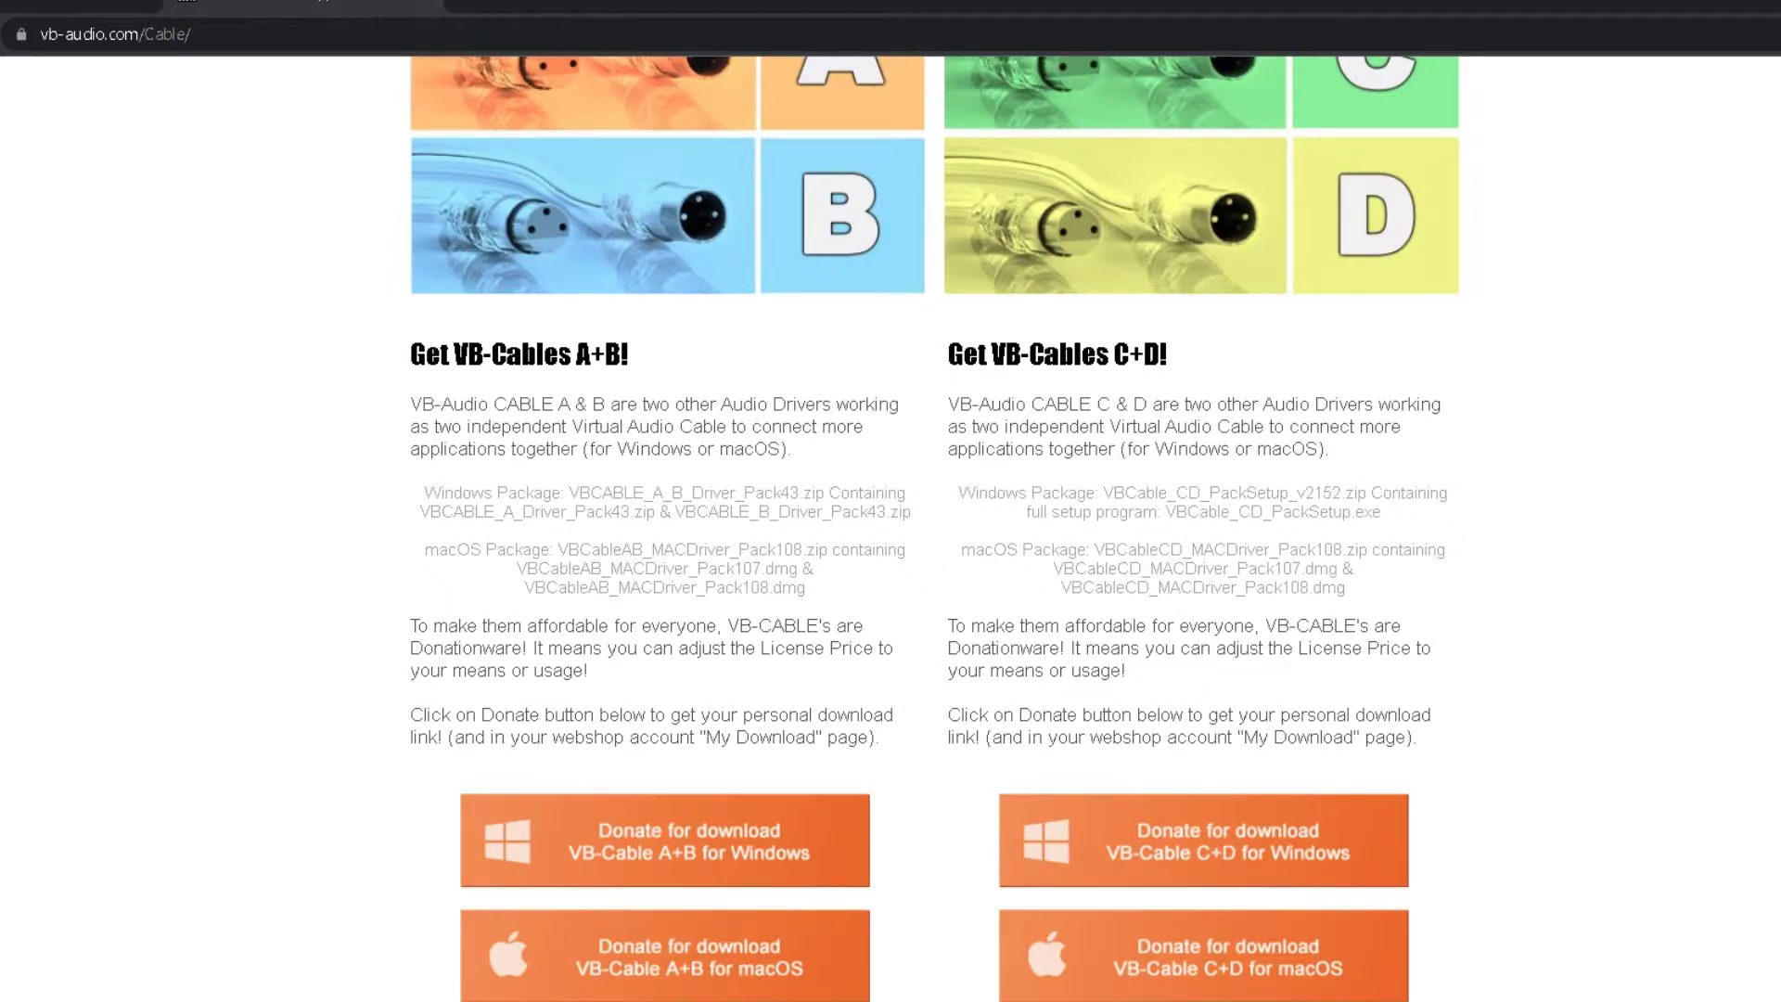
# Read the first line of the loi-ich.txt notes, highlighting the part about communication software such as Discord
pyautogui.hotkey('alt', 'Tab')
pyautogui.moveTo(749, 470); pyautogui.dragTo(1206, 470)
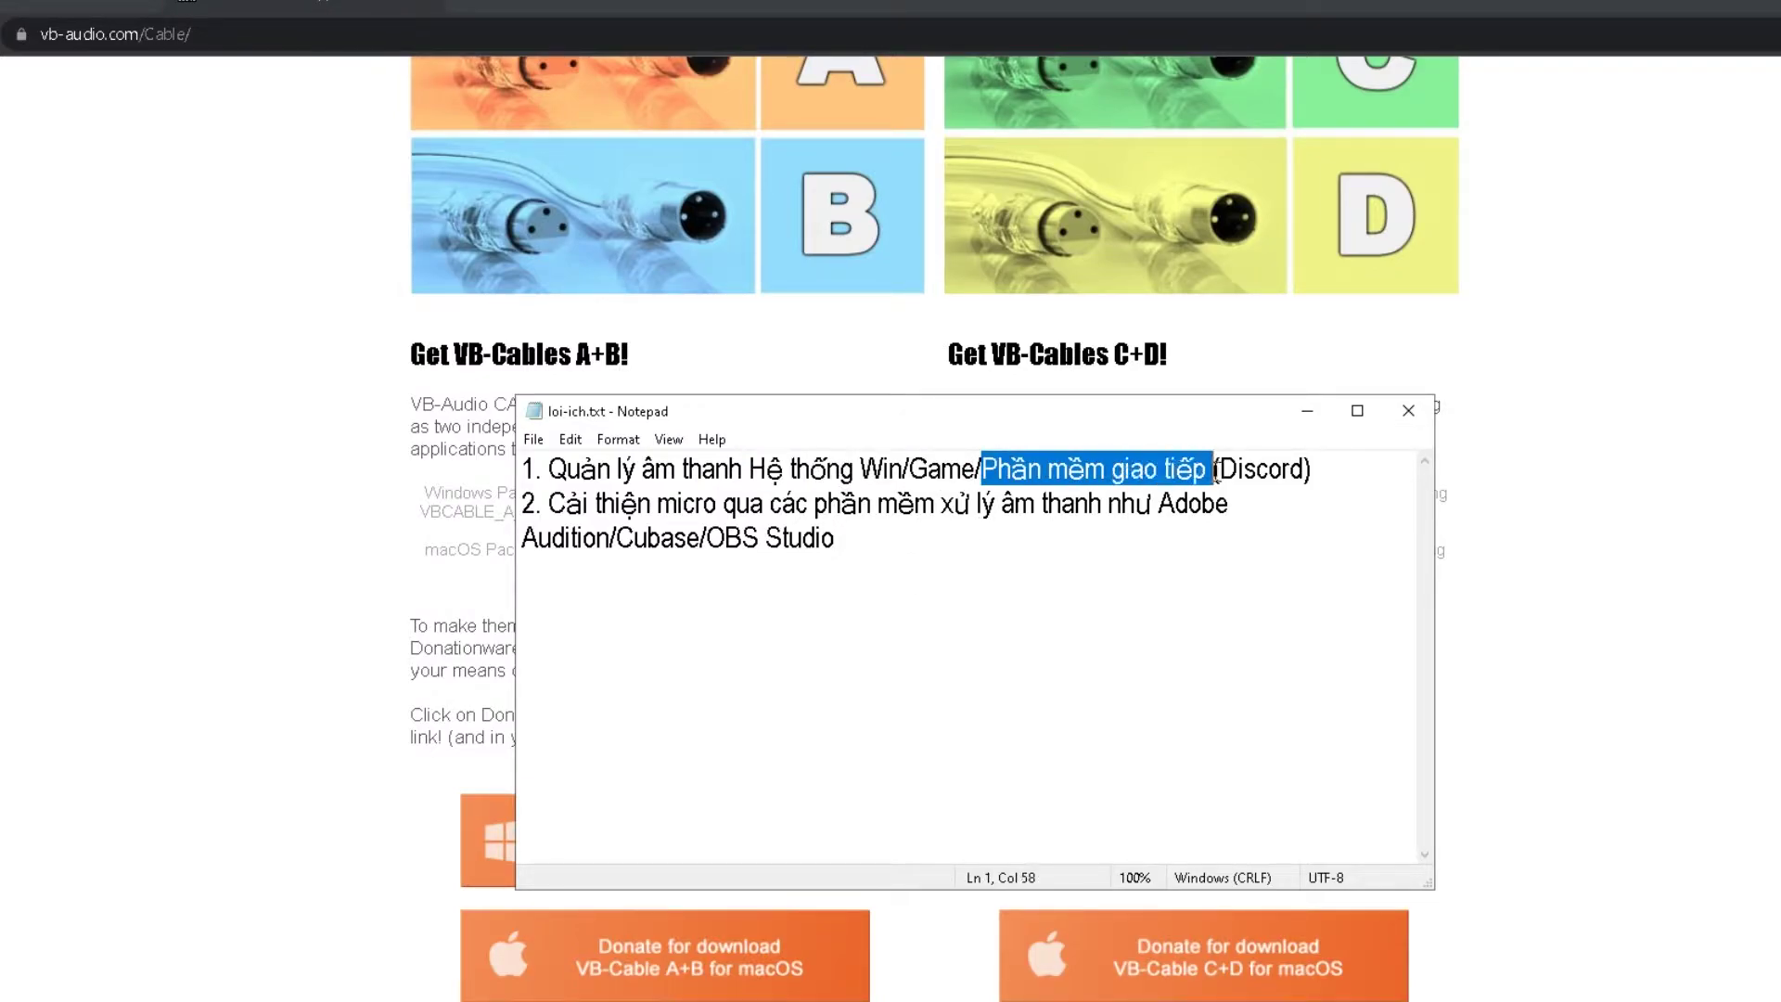
pyautogui.click(1299, 471)
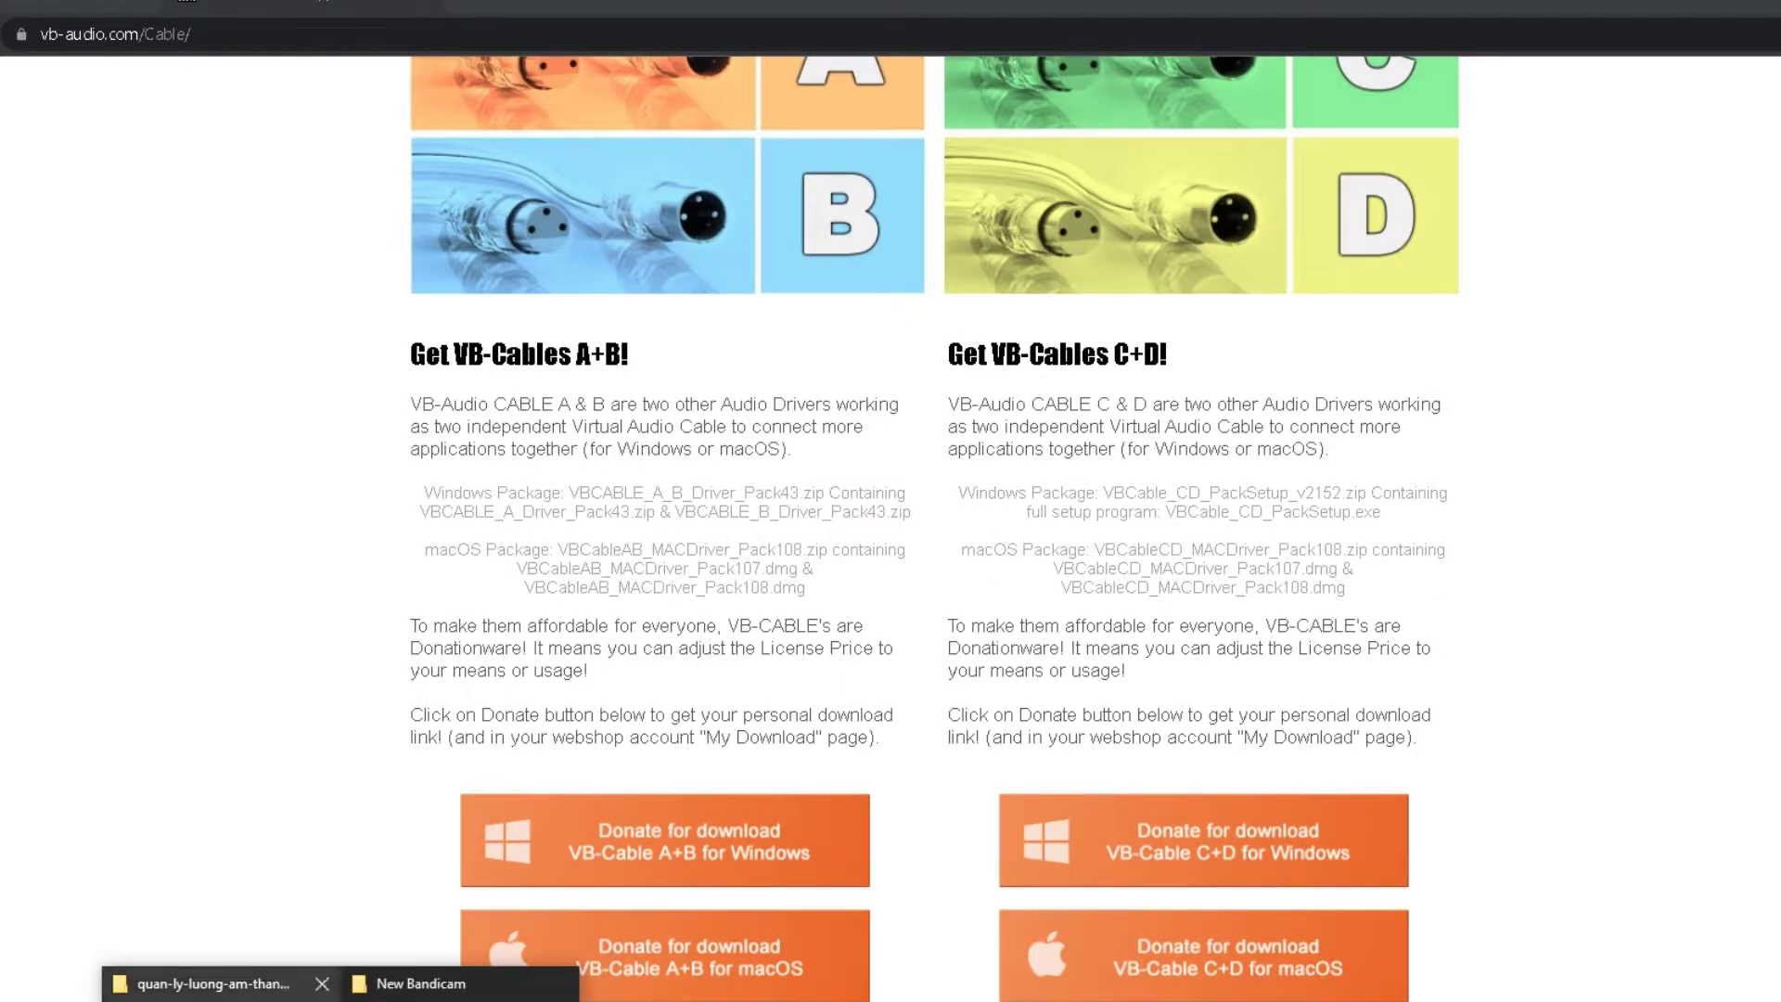
# Extract VBCABLE_Driver_Pack43.rar into a folder of the same name and open the inner VBCABLE_Driver_Pack43 folder
pyautogui.click(223, 981)
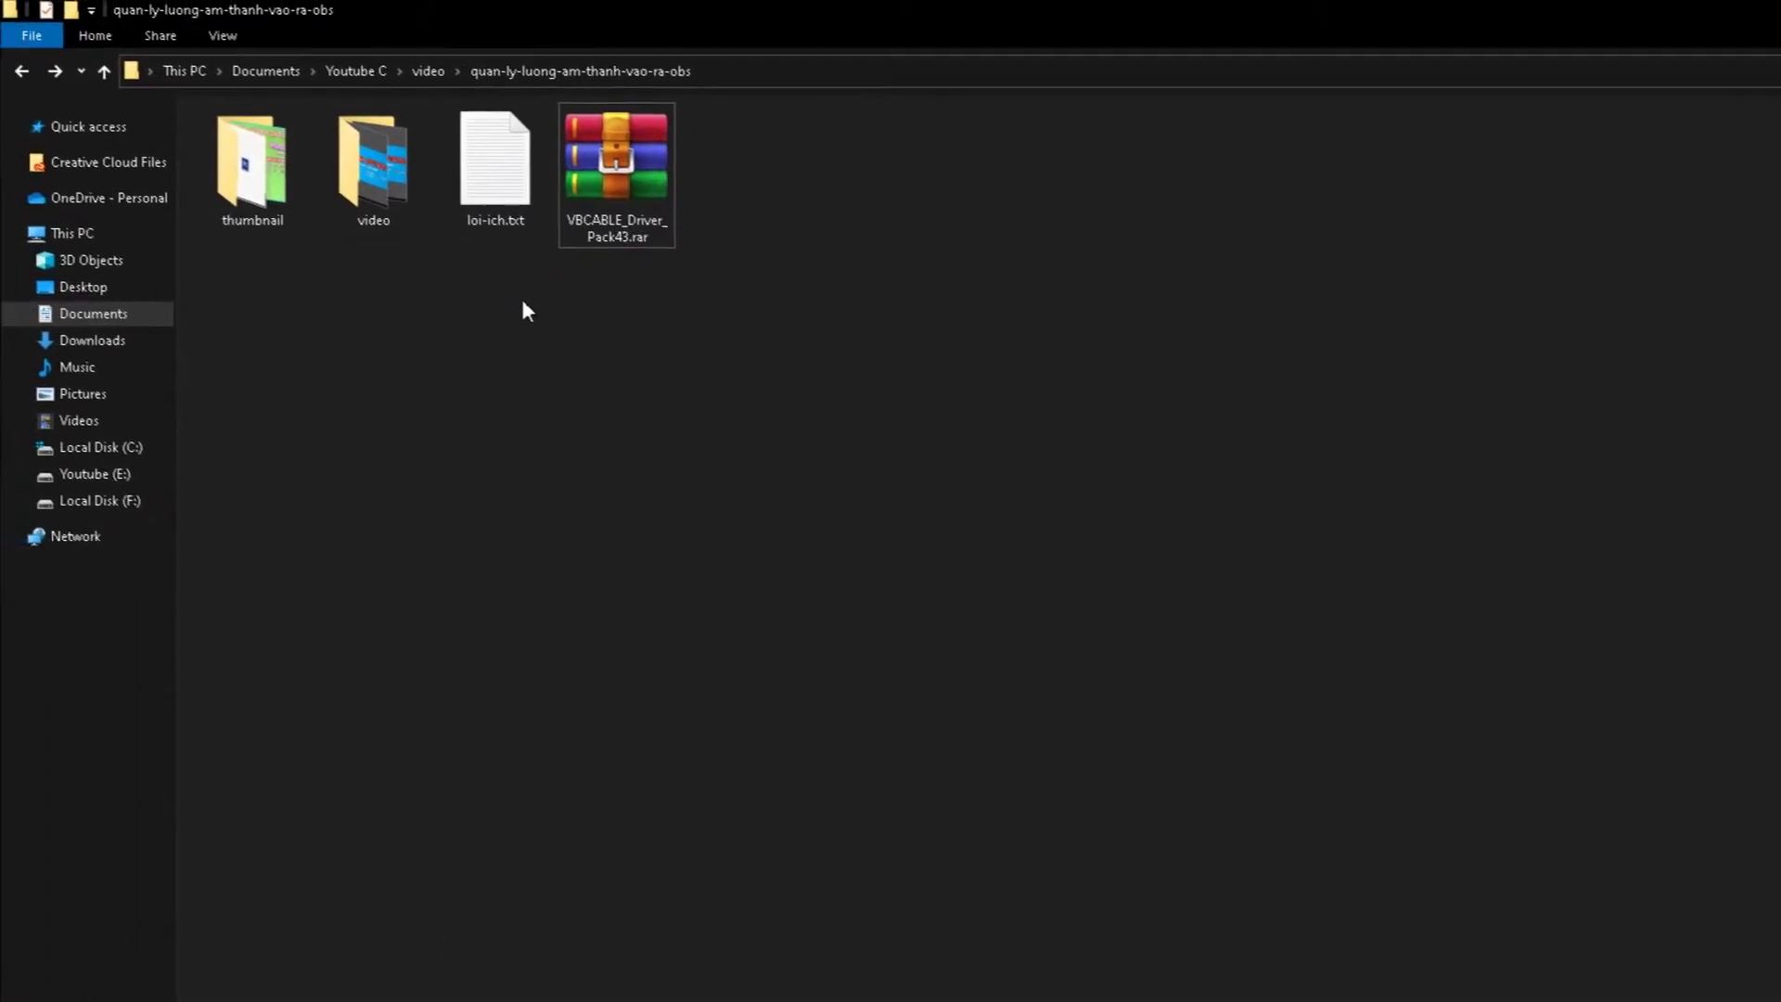
pyautogui.rightClick(631, 169)
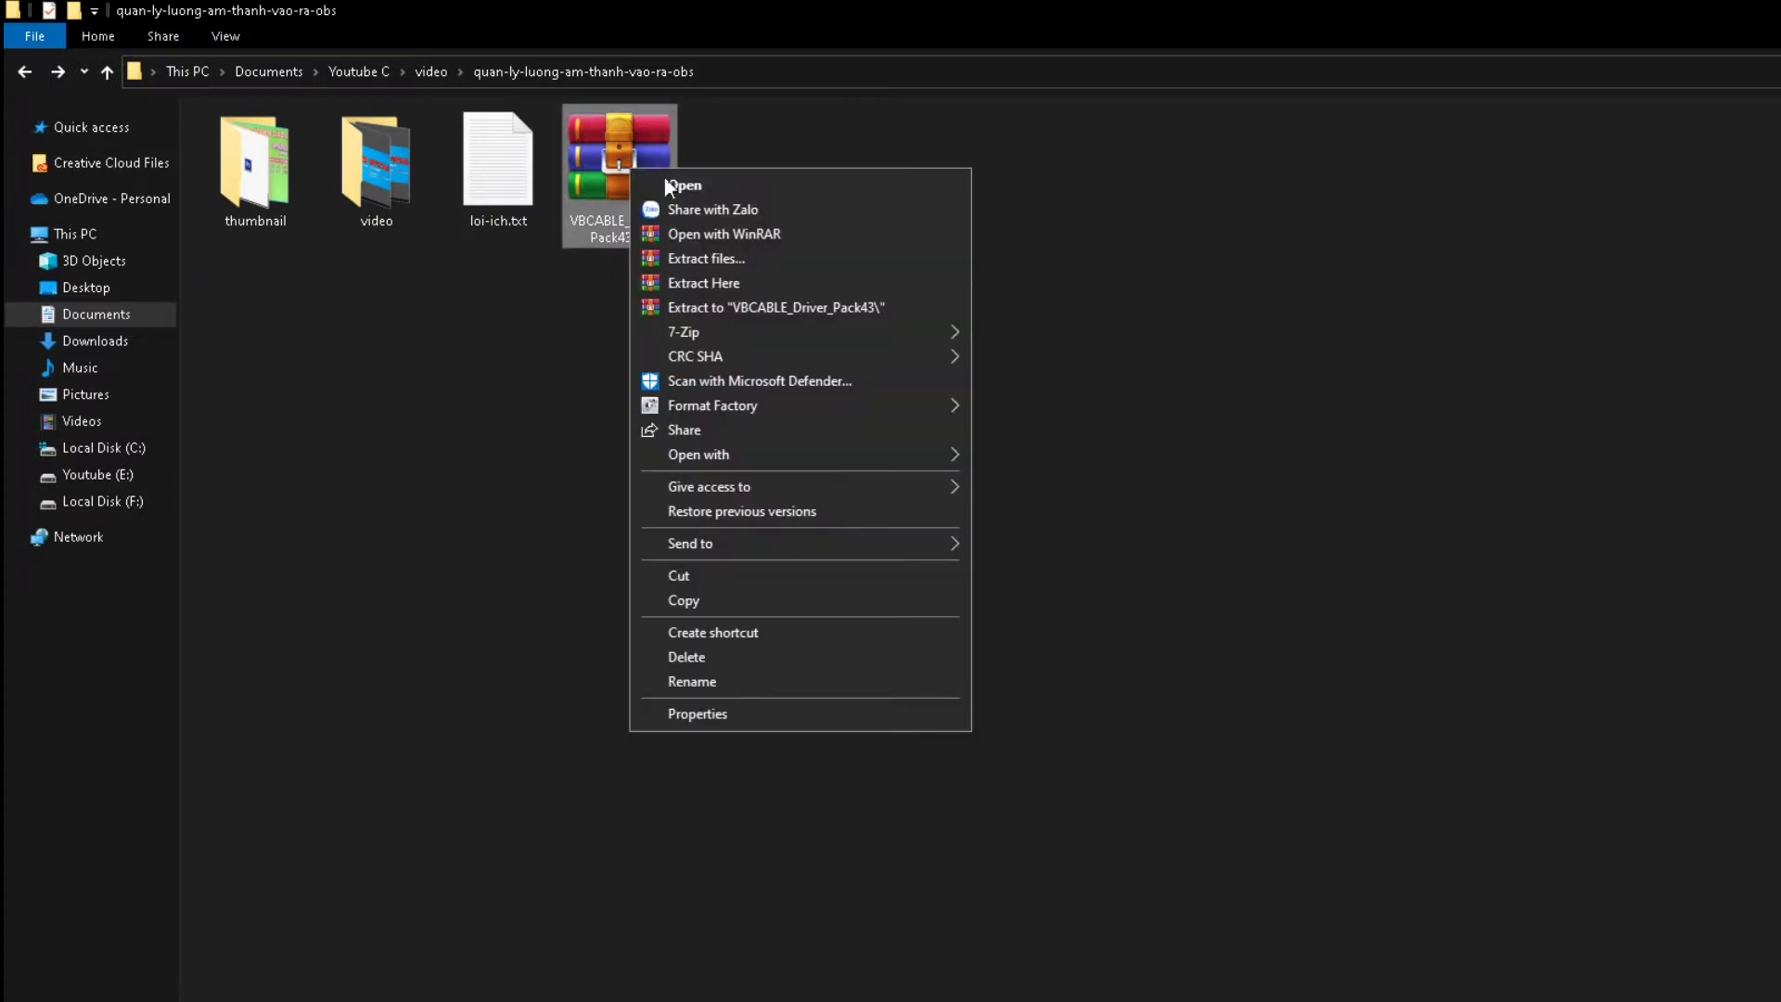
pyautogui.click(781, 307)
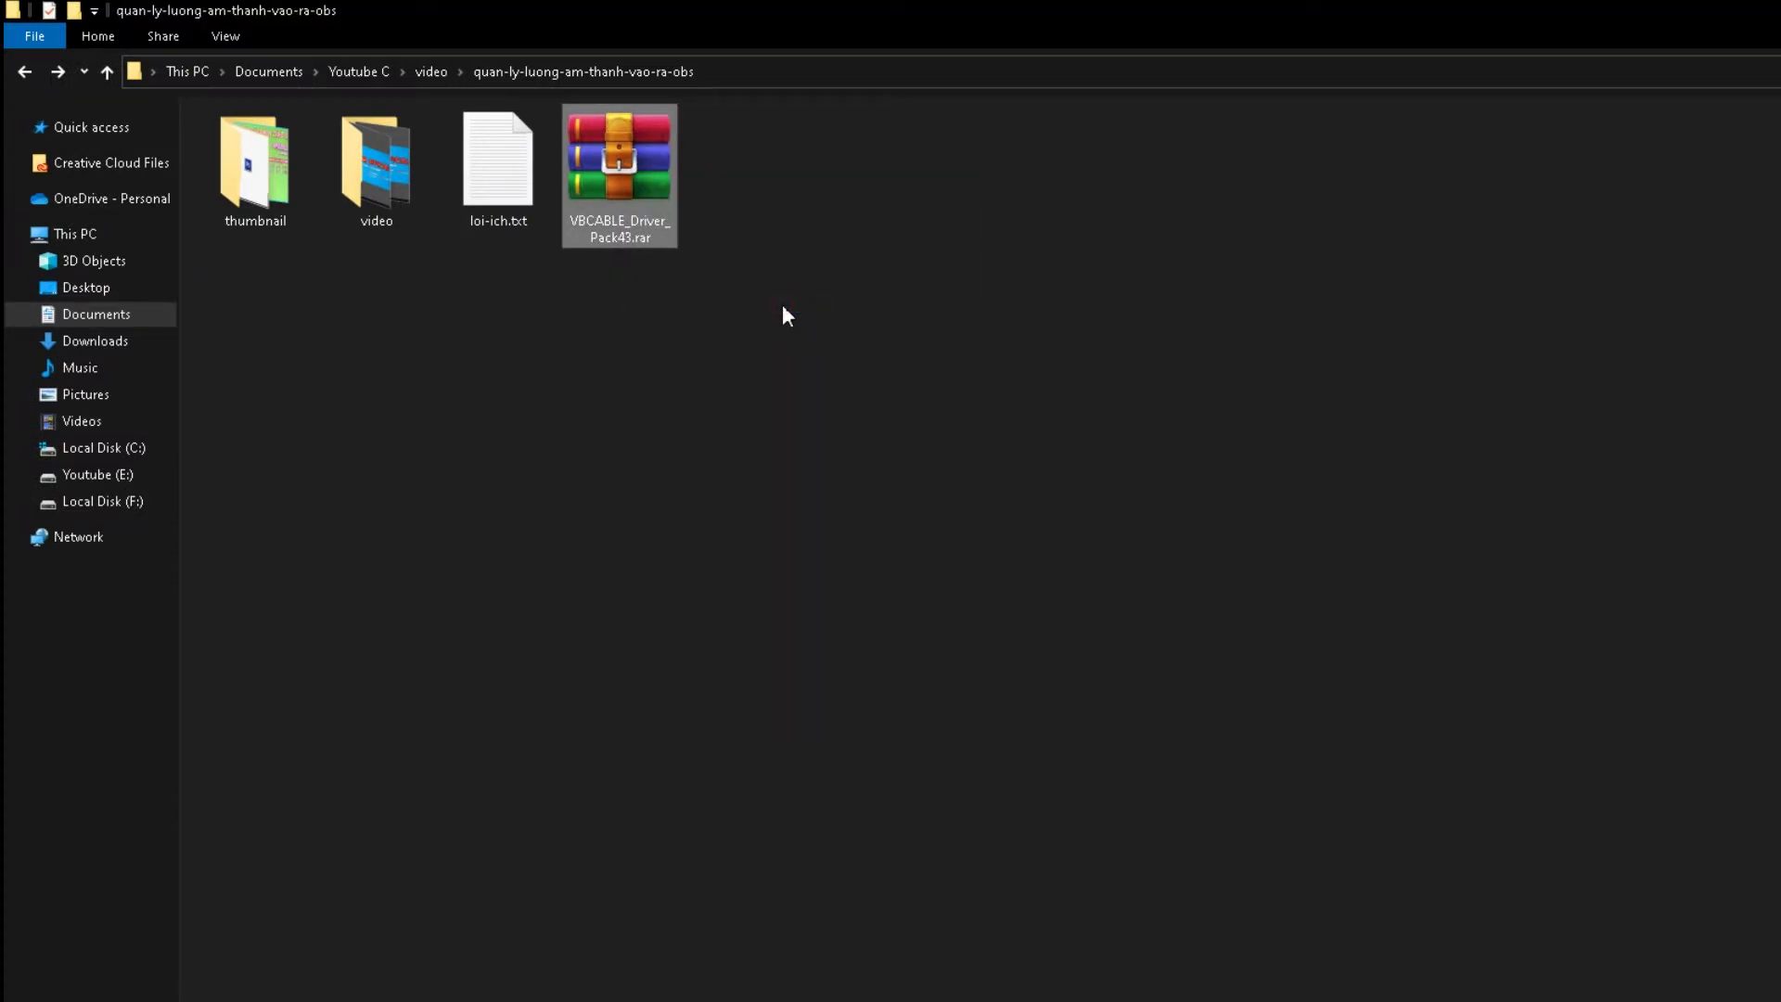
pyautogui.doubleClick(417, 185)
pyautogui.doubleClick(414, 139)
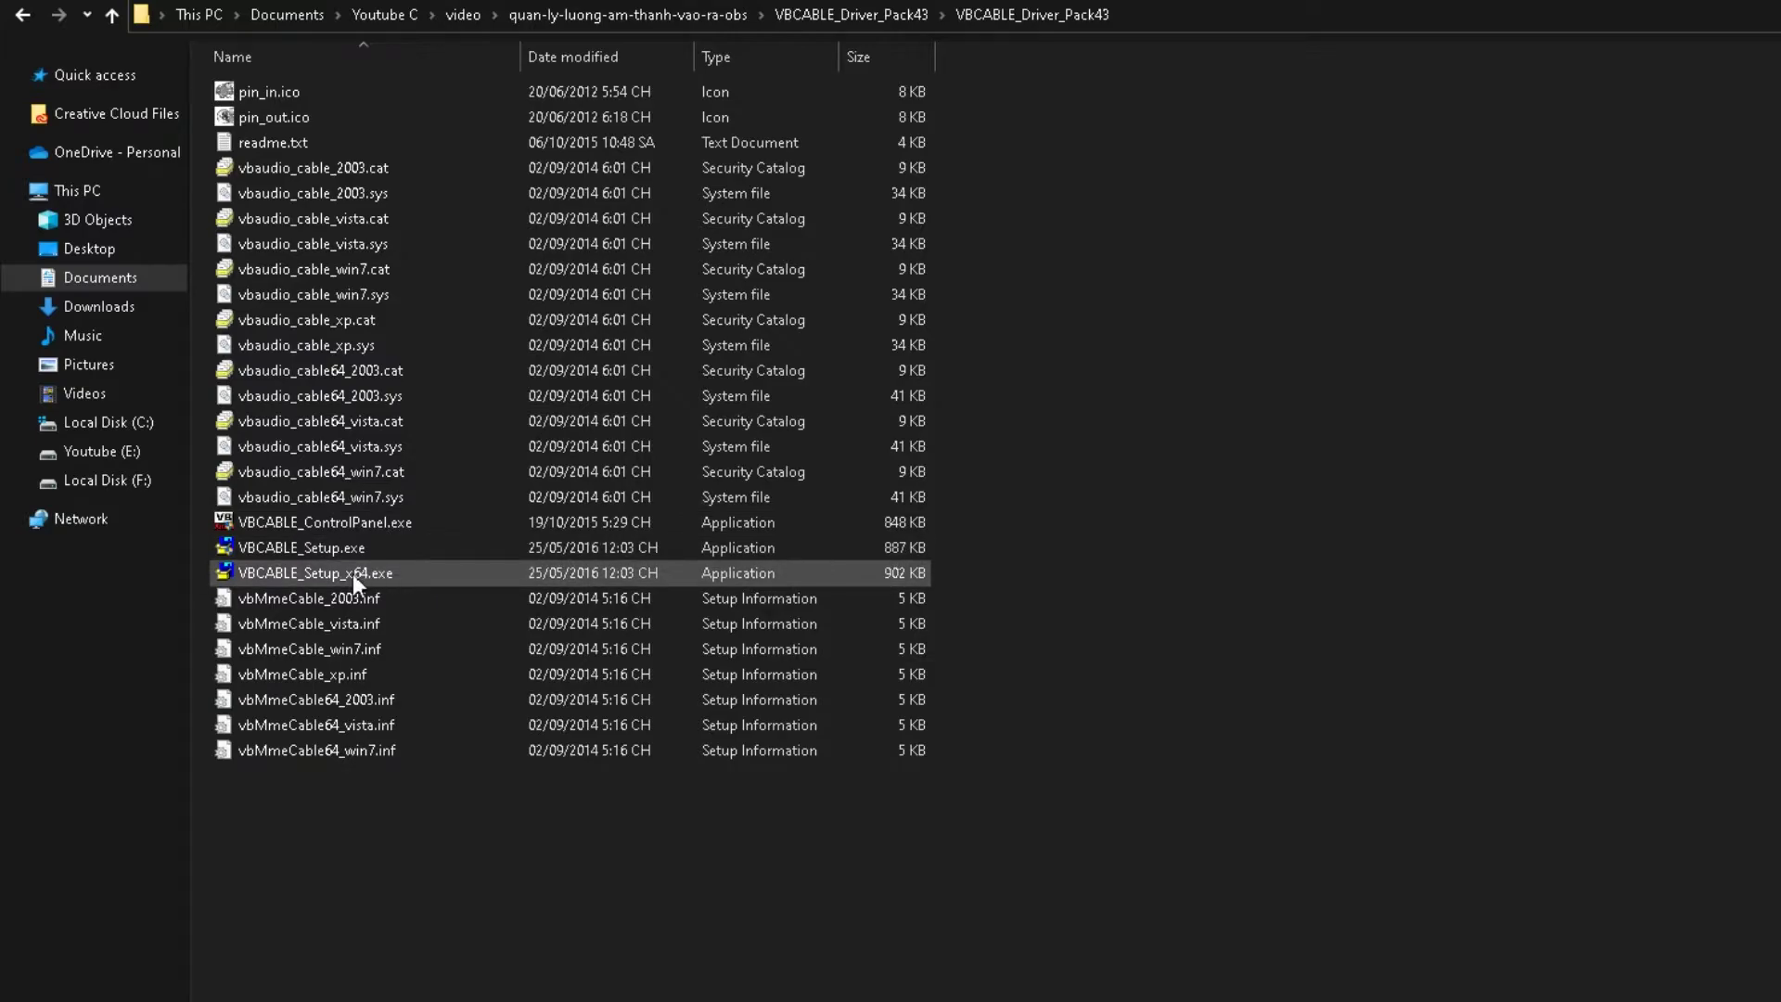
# Run VBCABLE_Setup_x64.exe to view the VB-Audio Virtual Cable driver installer, and close it without removing the driver
pyautogui.doubleClick(453, 573)
pyautogui.moveTo(880, 146); pyautogui.dragTo(954, 330)
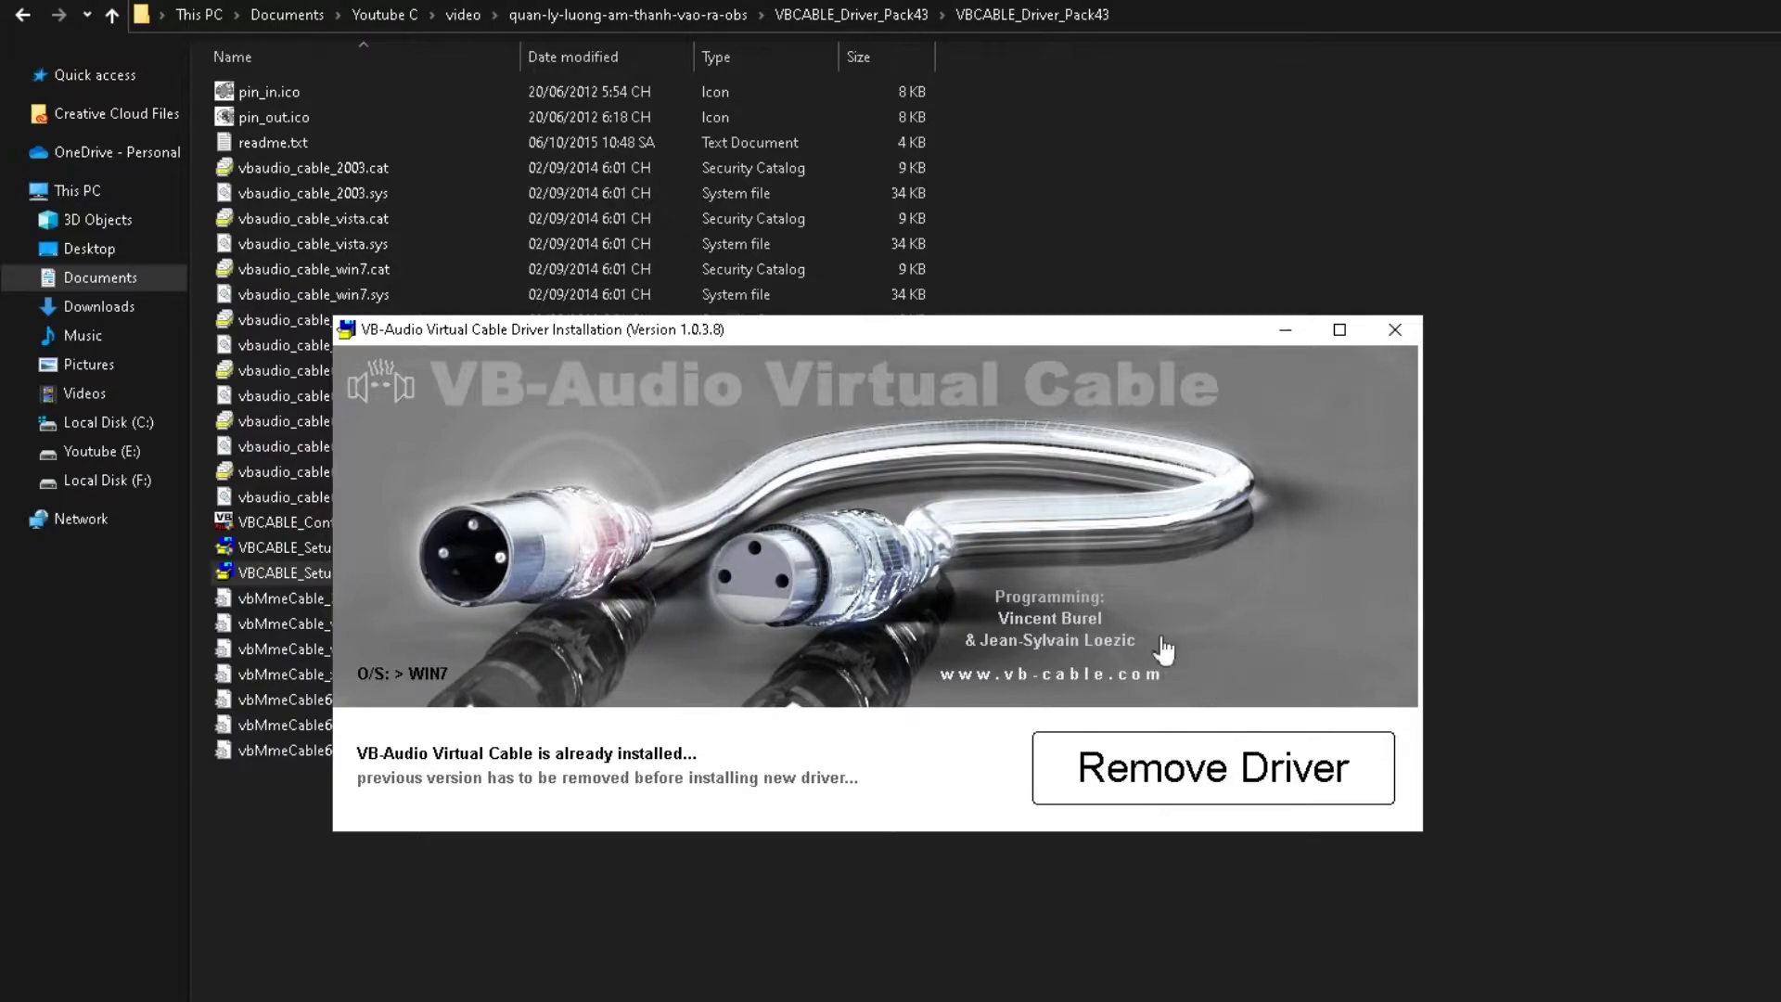
pyautogui.click(1394, 330)
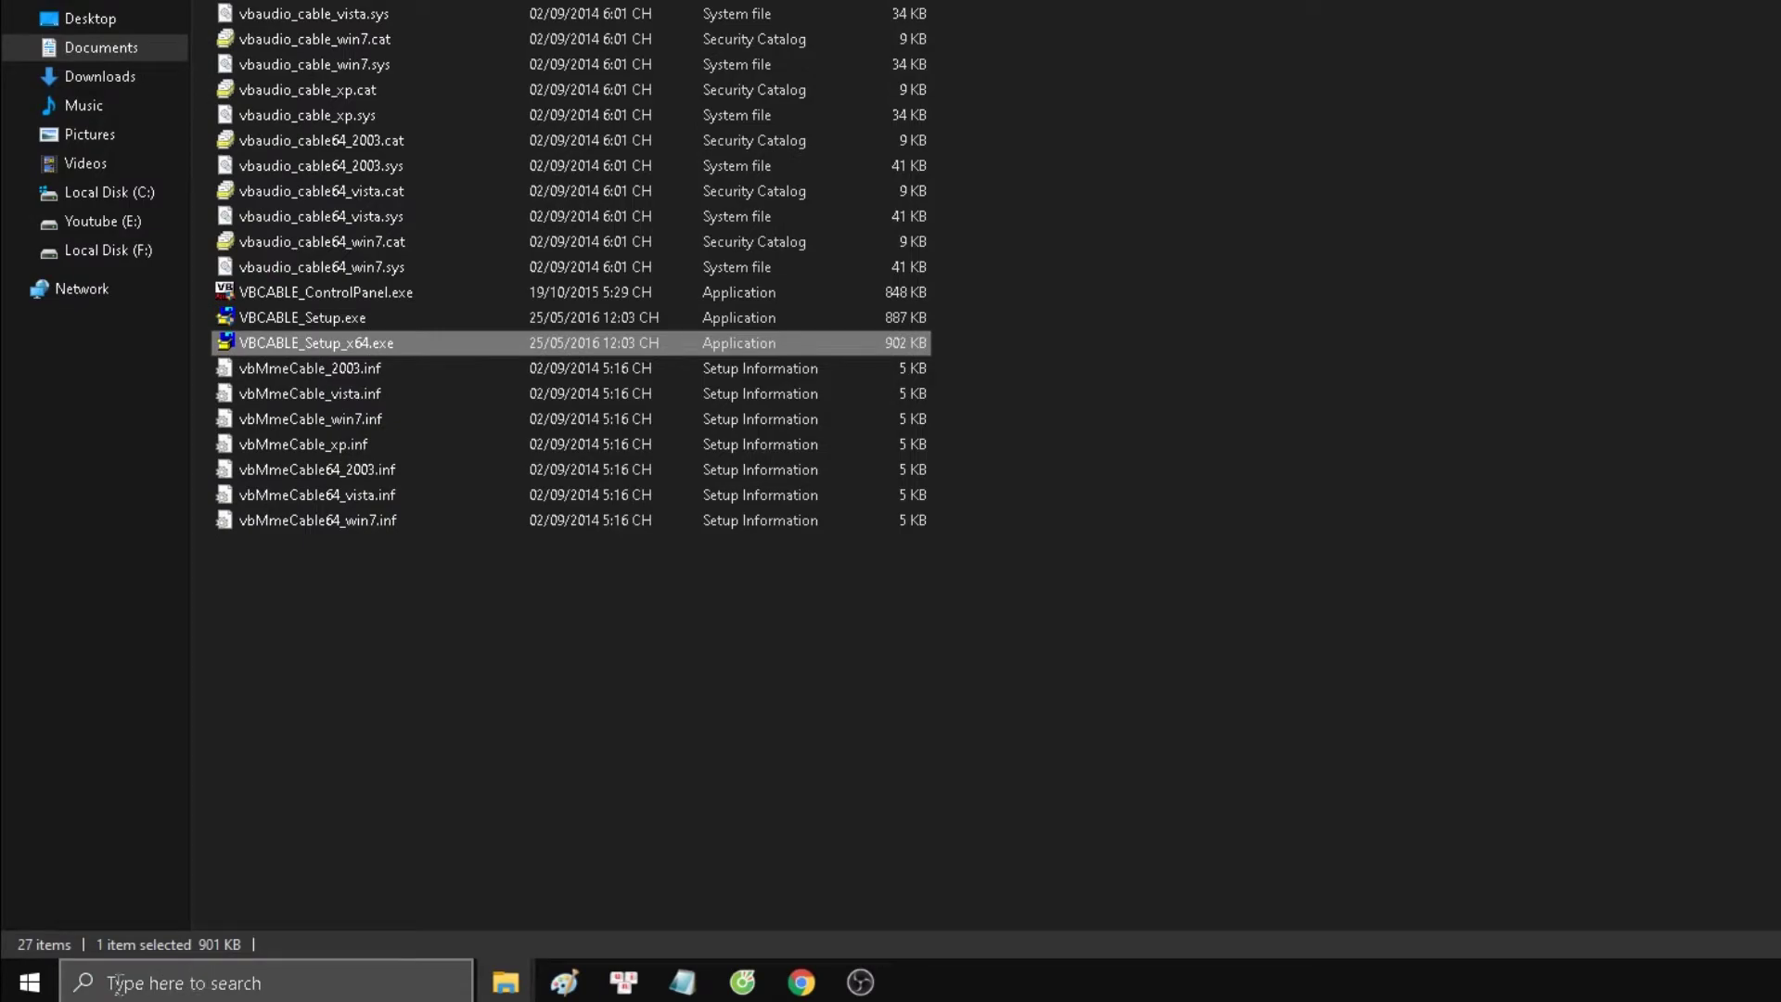
# Find the Control Panel through a search for "control" and open its Sound settings
pyautogui.click(230, 969)
pyautogui.write('control')
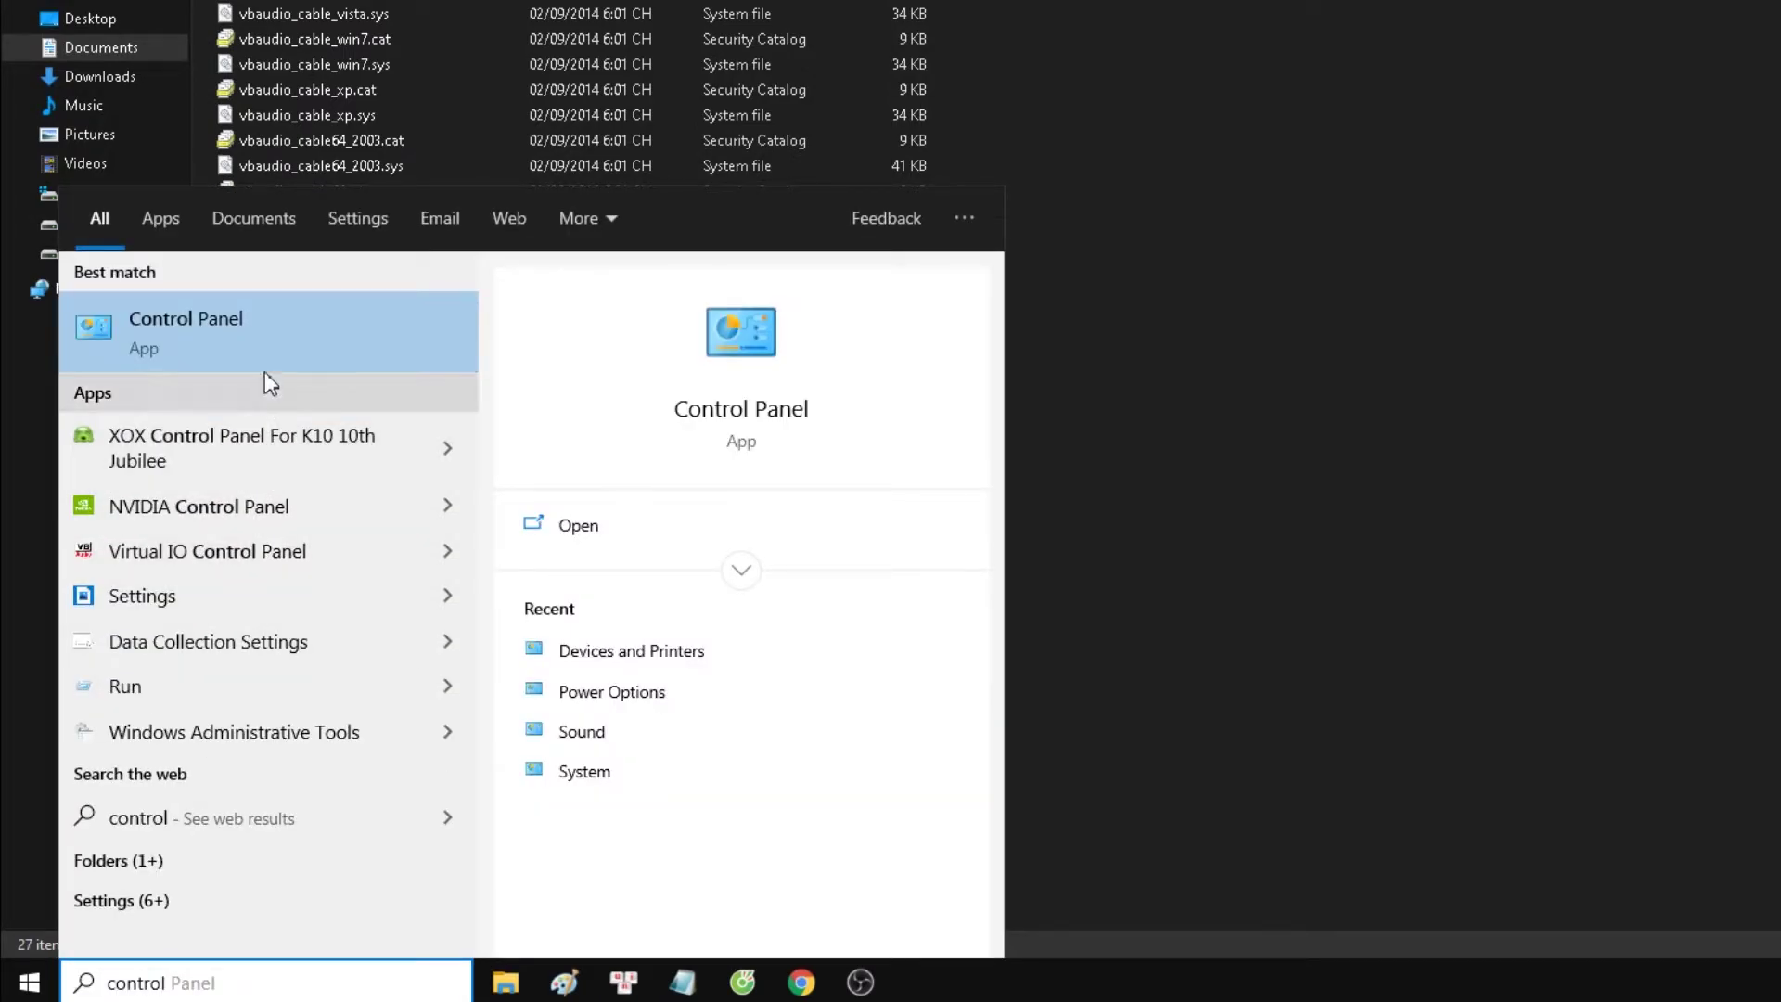
pyautogui.click(278, 320)
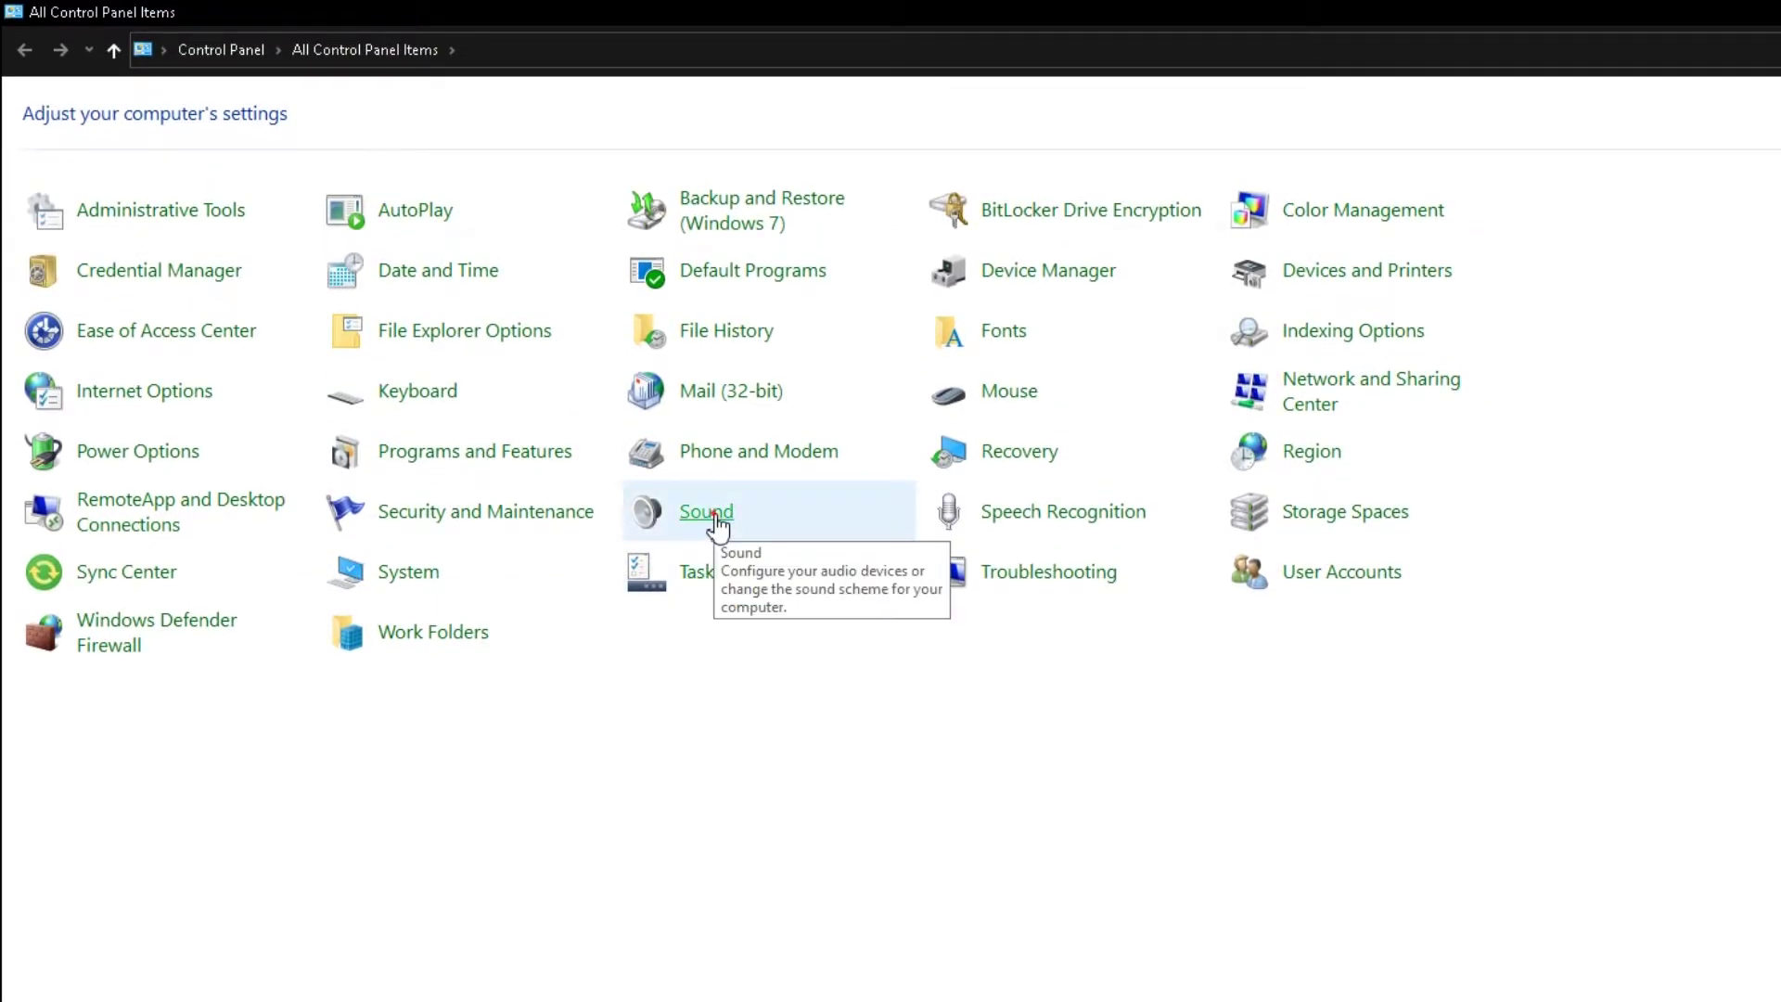
pyautogui.click(722, 516)
pyautogui.moveTo(512, 205); pyautogui.dragTo(860, 387)
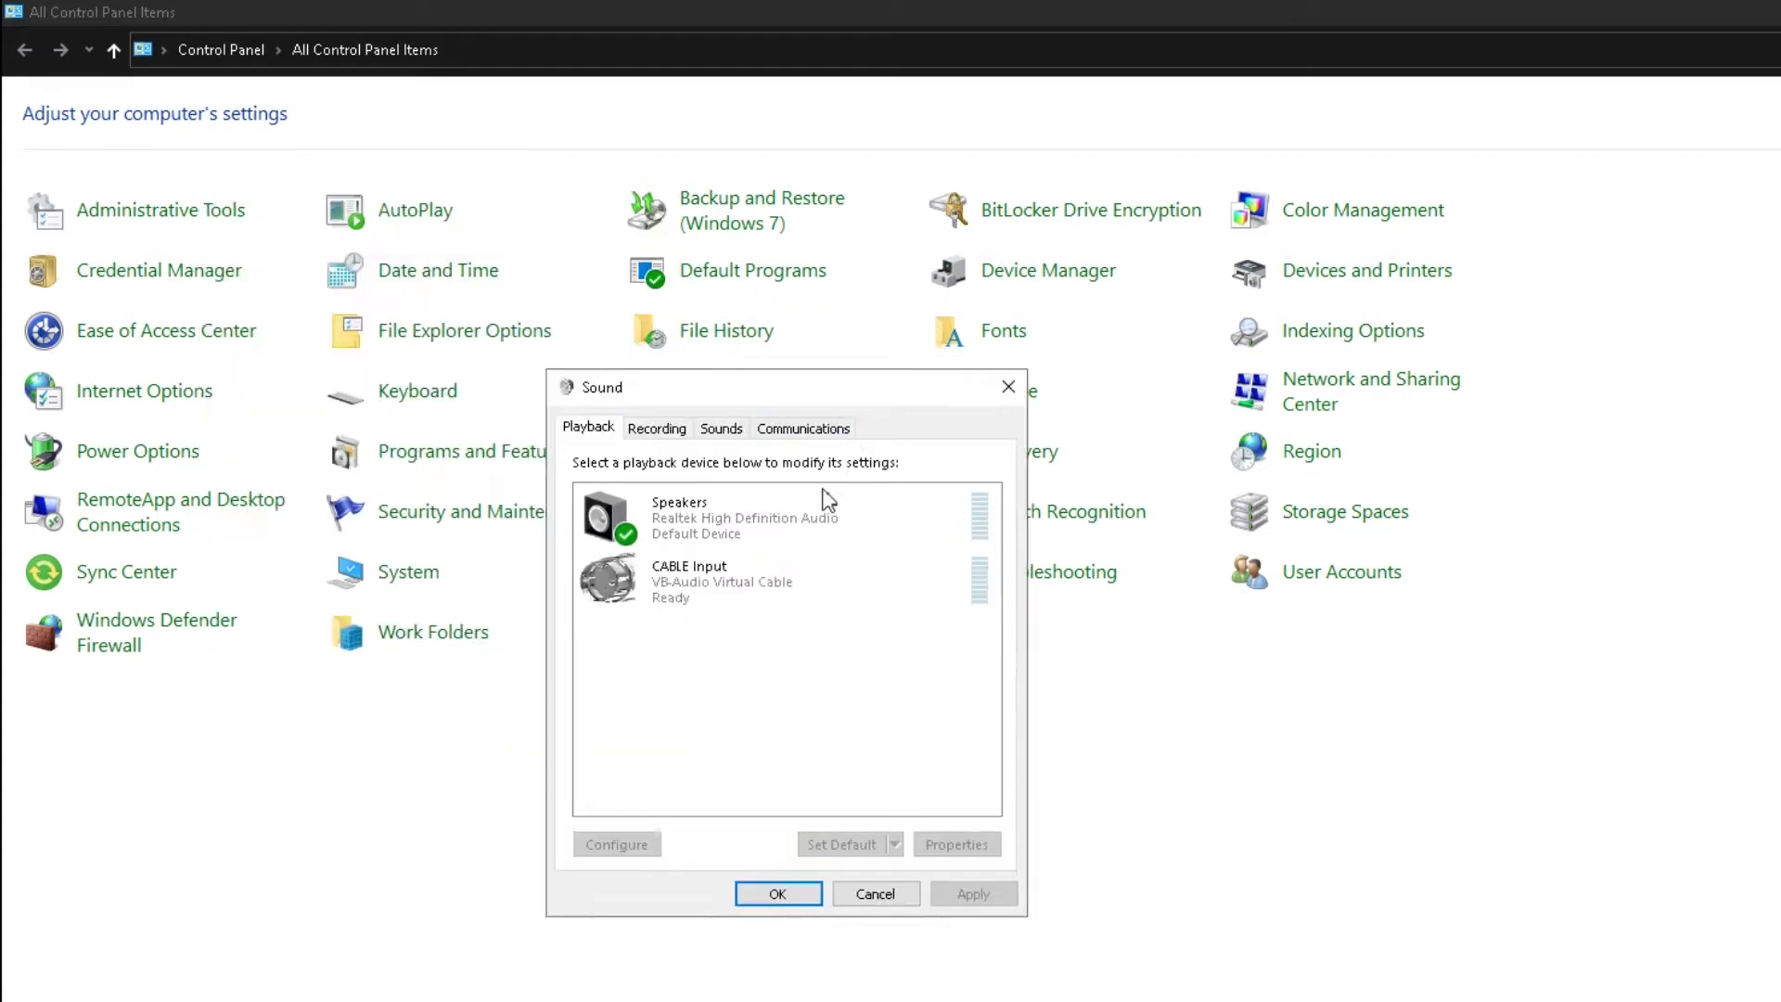
# Check for CABLE Input among the playback devices and CABLE Output among the recording devices, and close the Sound dialog
pyautogui.click(723, 586)
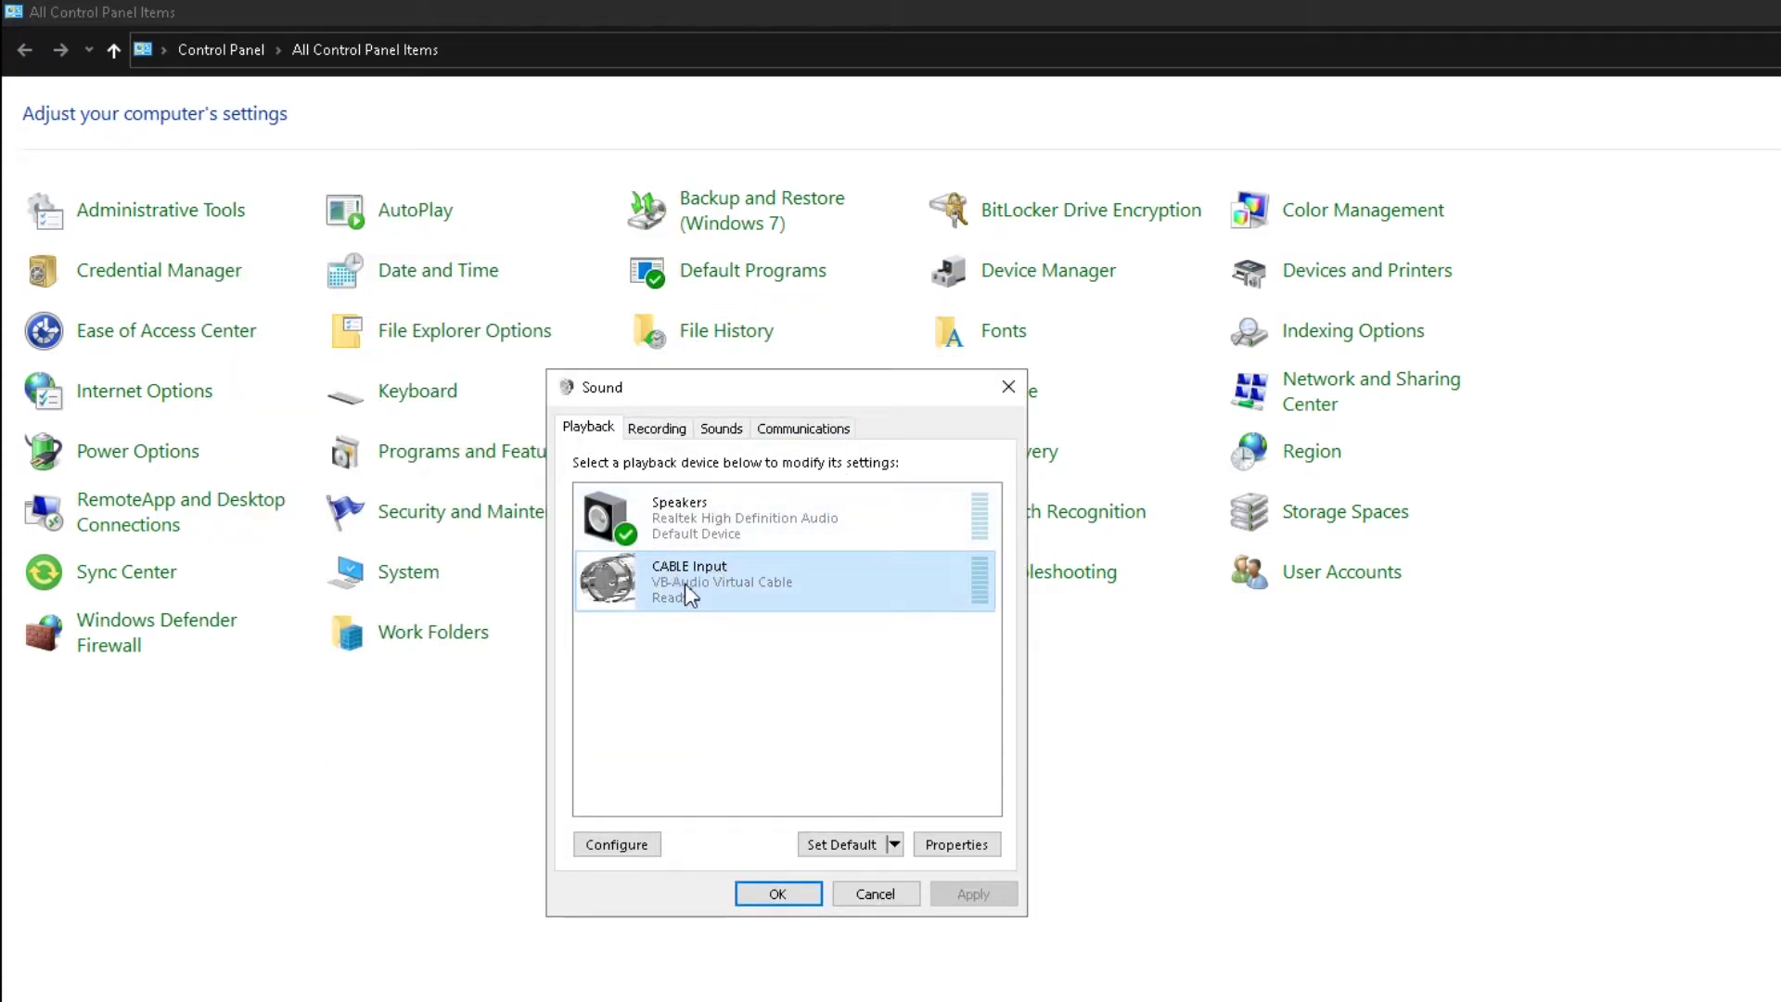
pyautogui.click(653, 432)
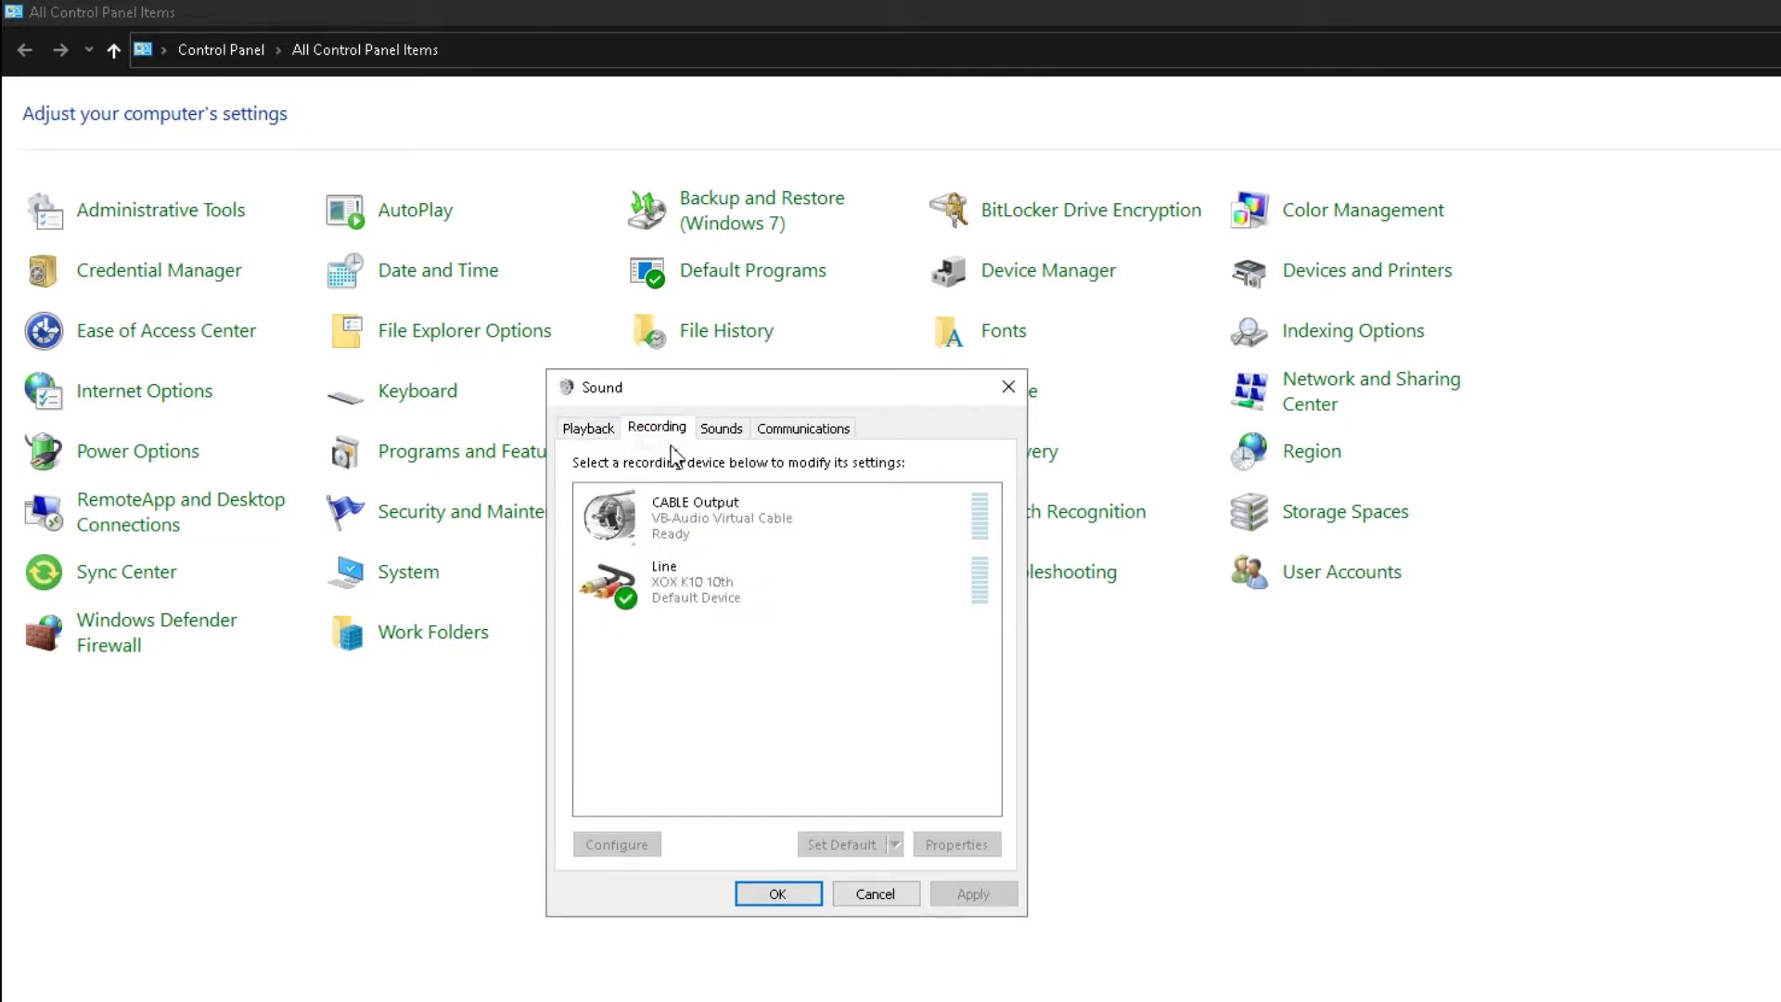
pyautogui.click(756, 525)
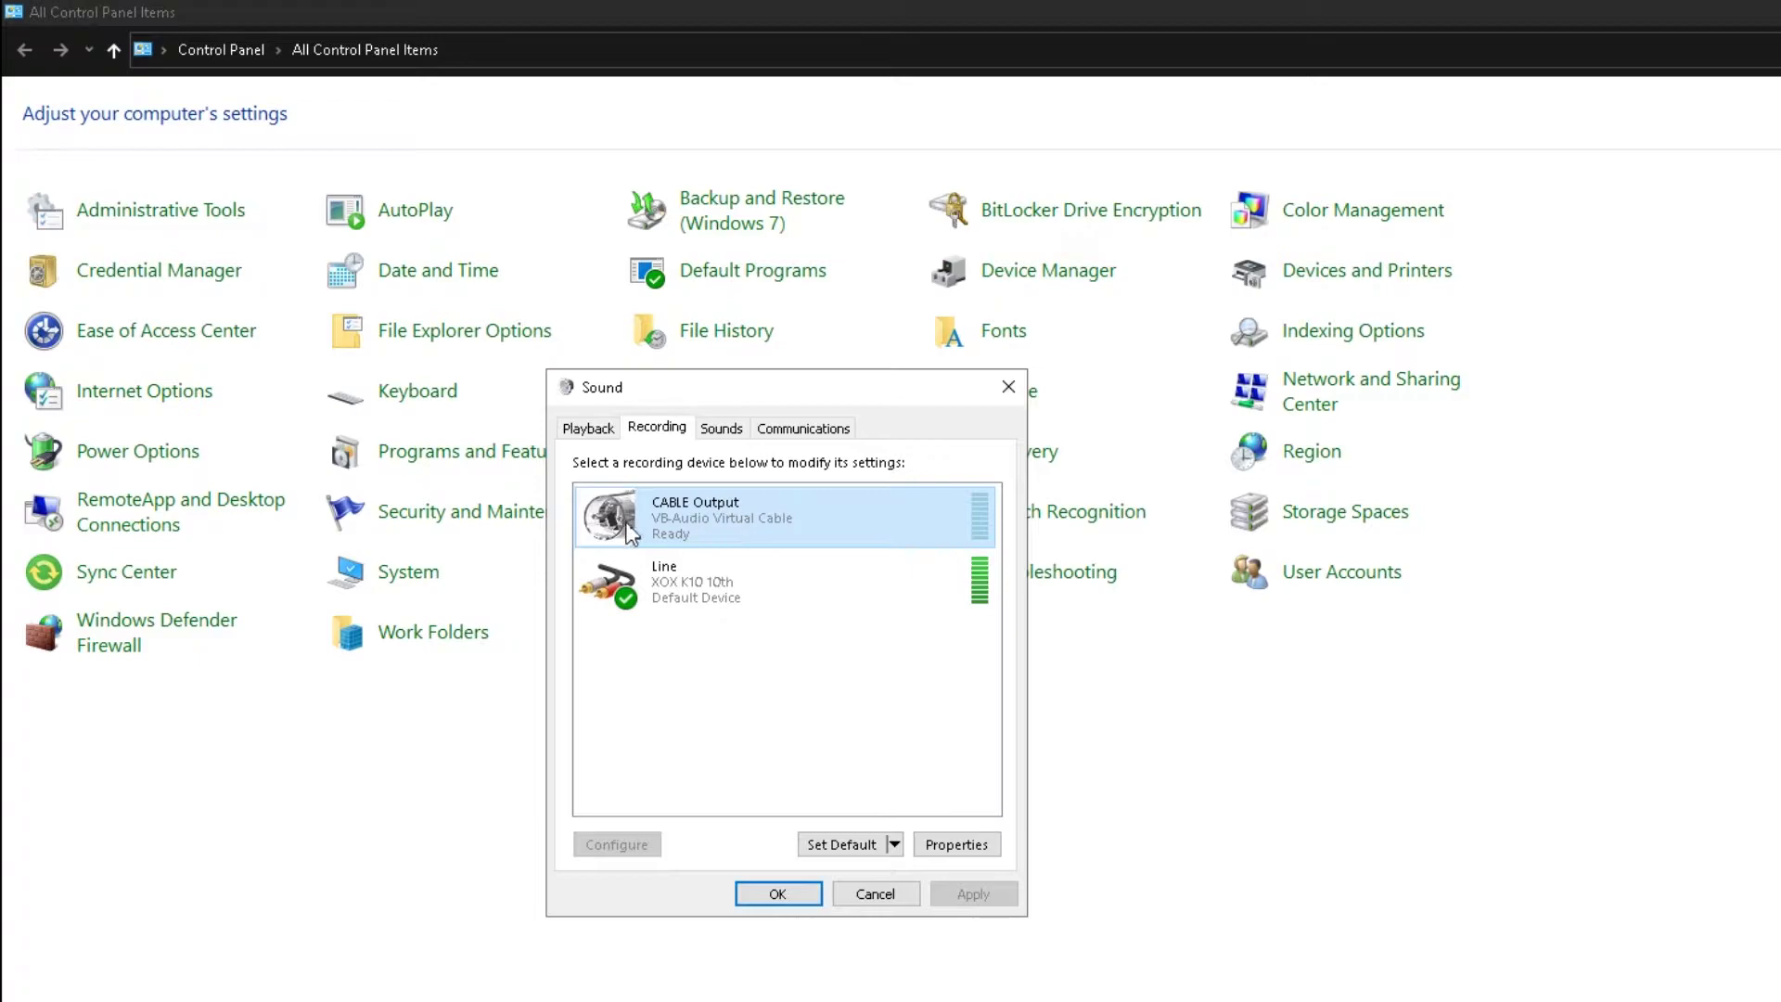
pyautogui.click(746, 808)
pyautogui.click(774, 893)
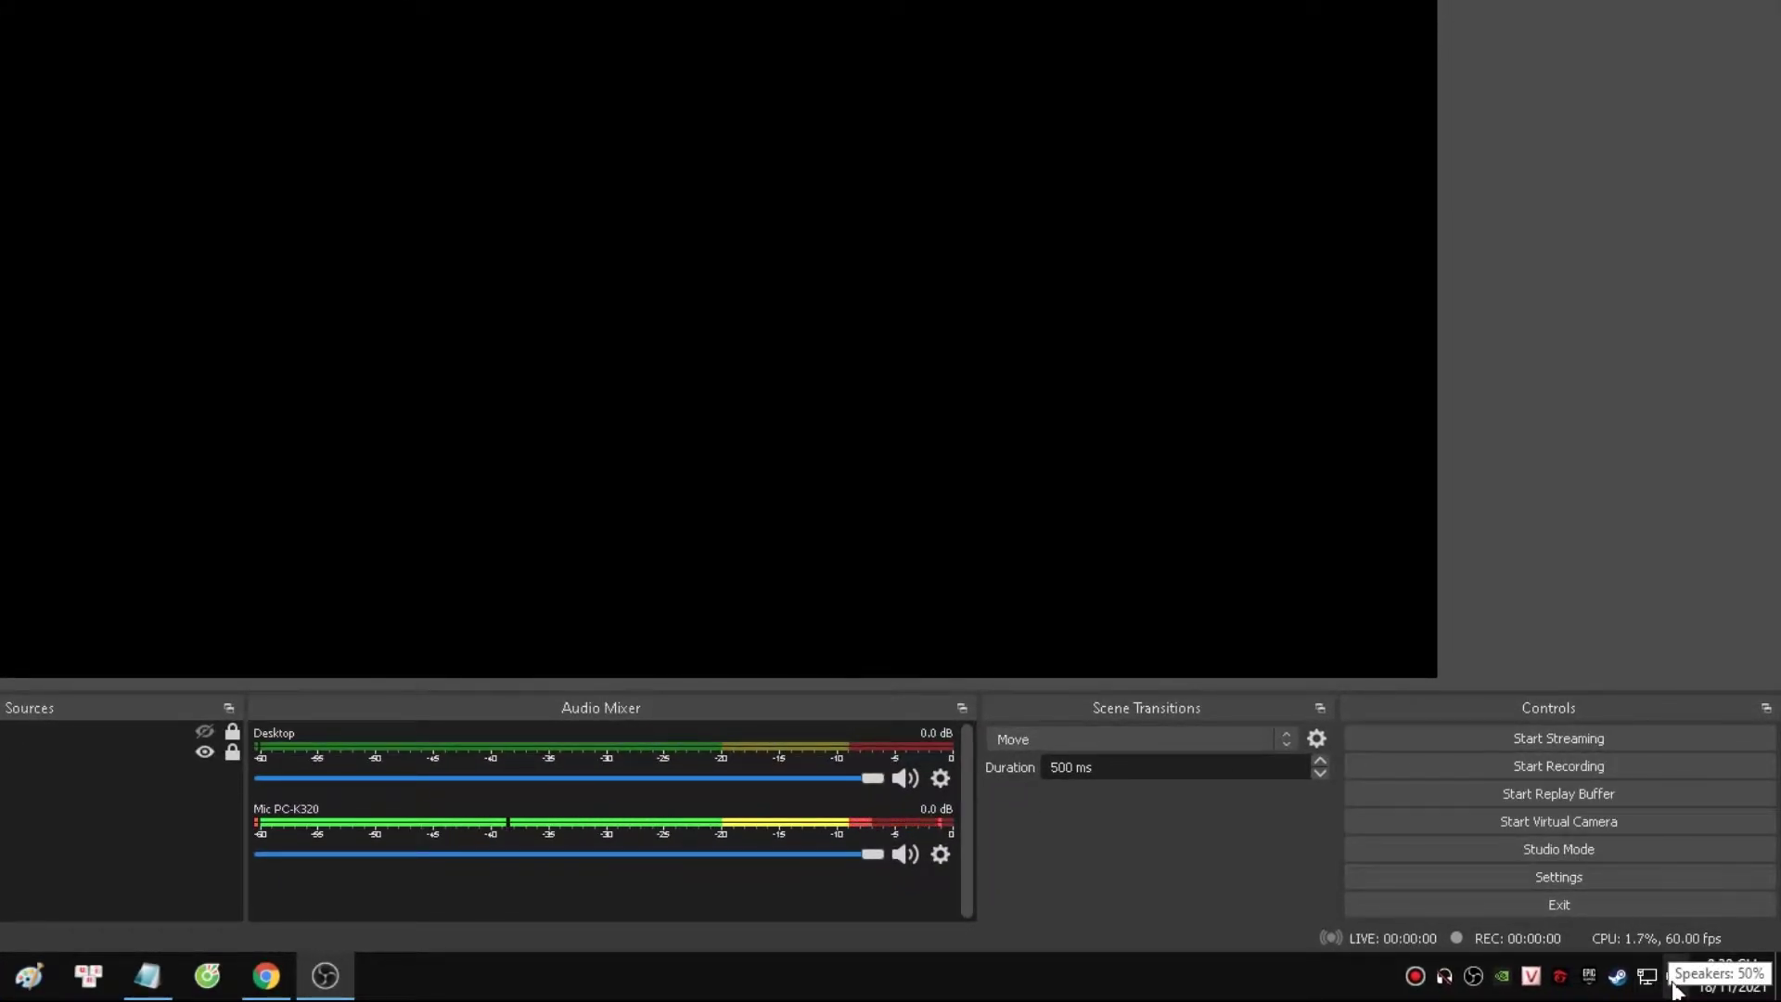
# Open the Windows Sound settings and go to App volume and device preferences
pyautogui.click(1673, 981)
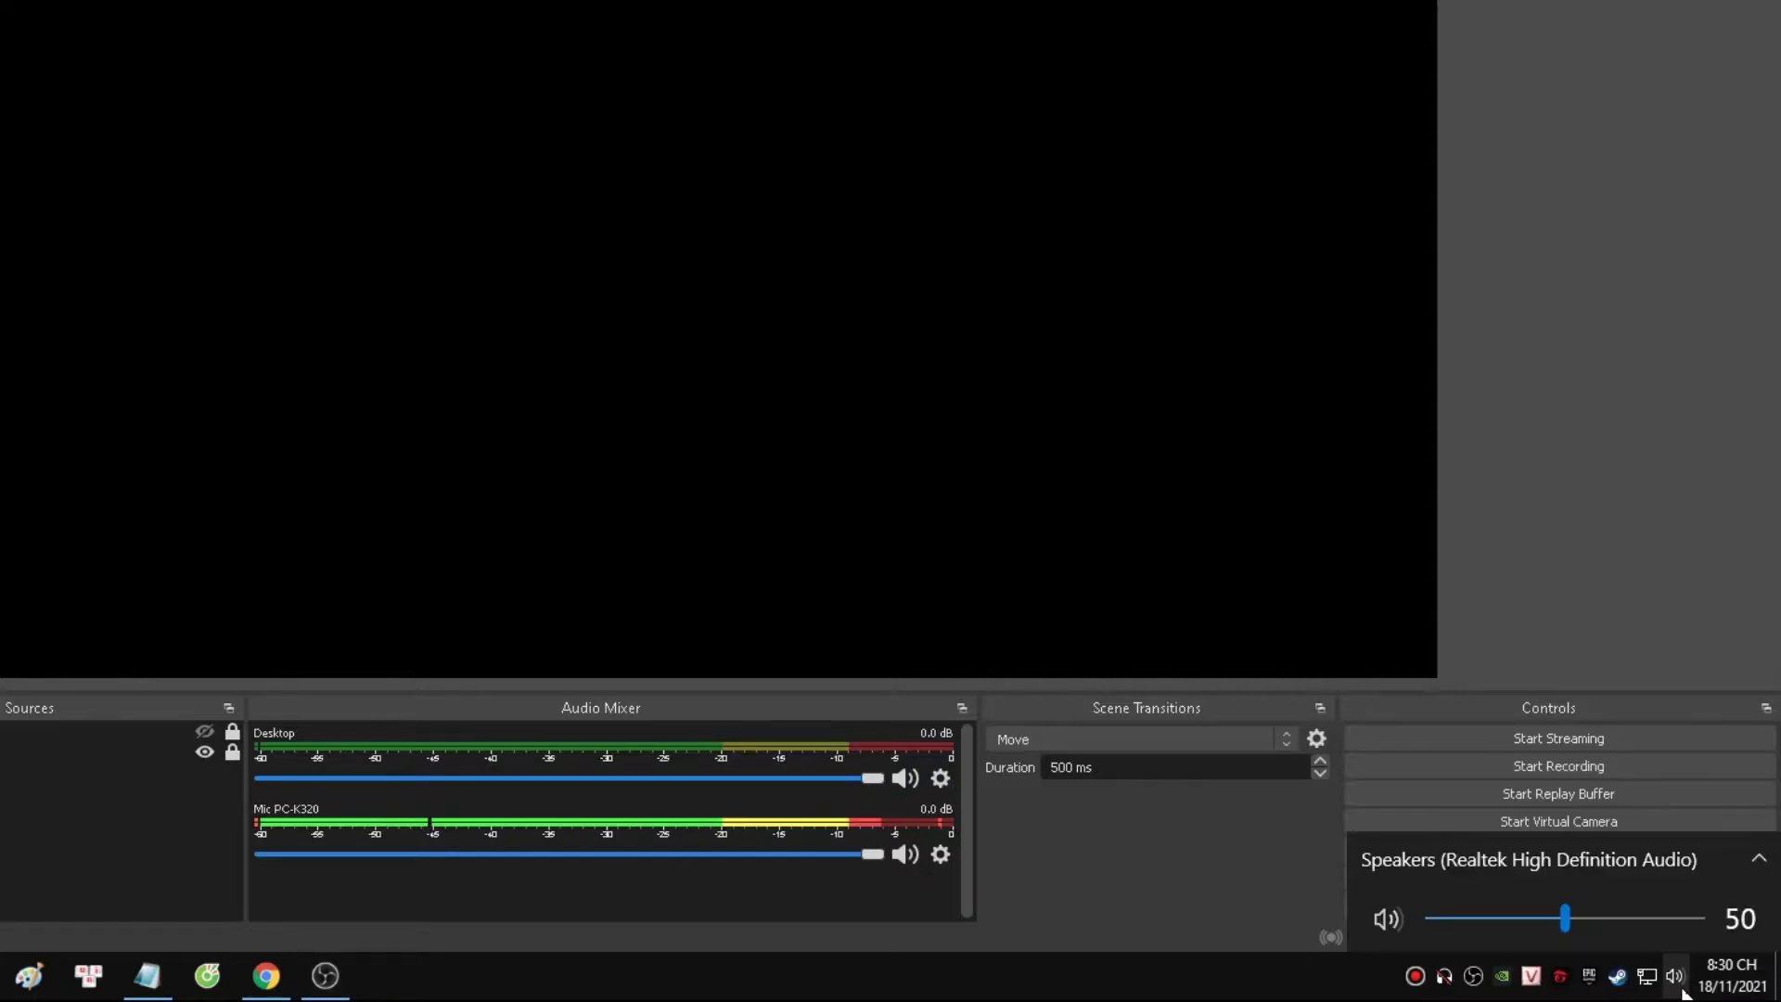
pyautogui.rightClick(1673, 981)
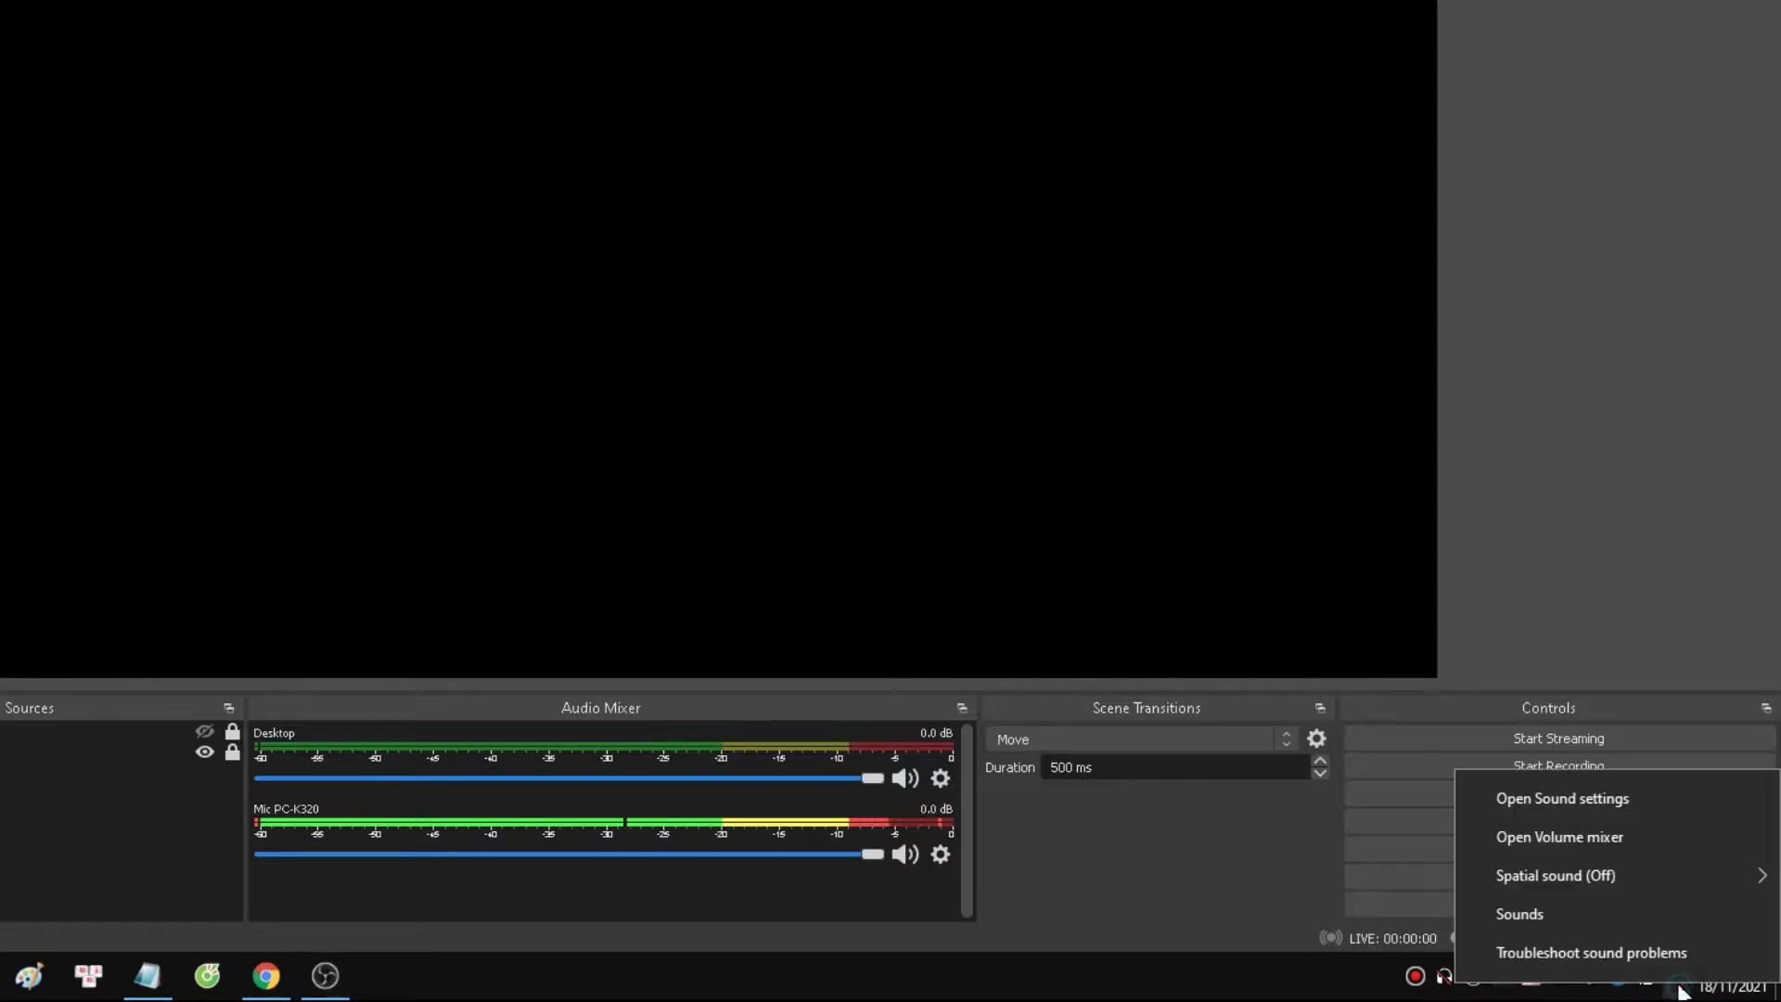
pyautogui.click(1625, 798)
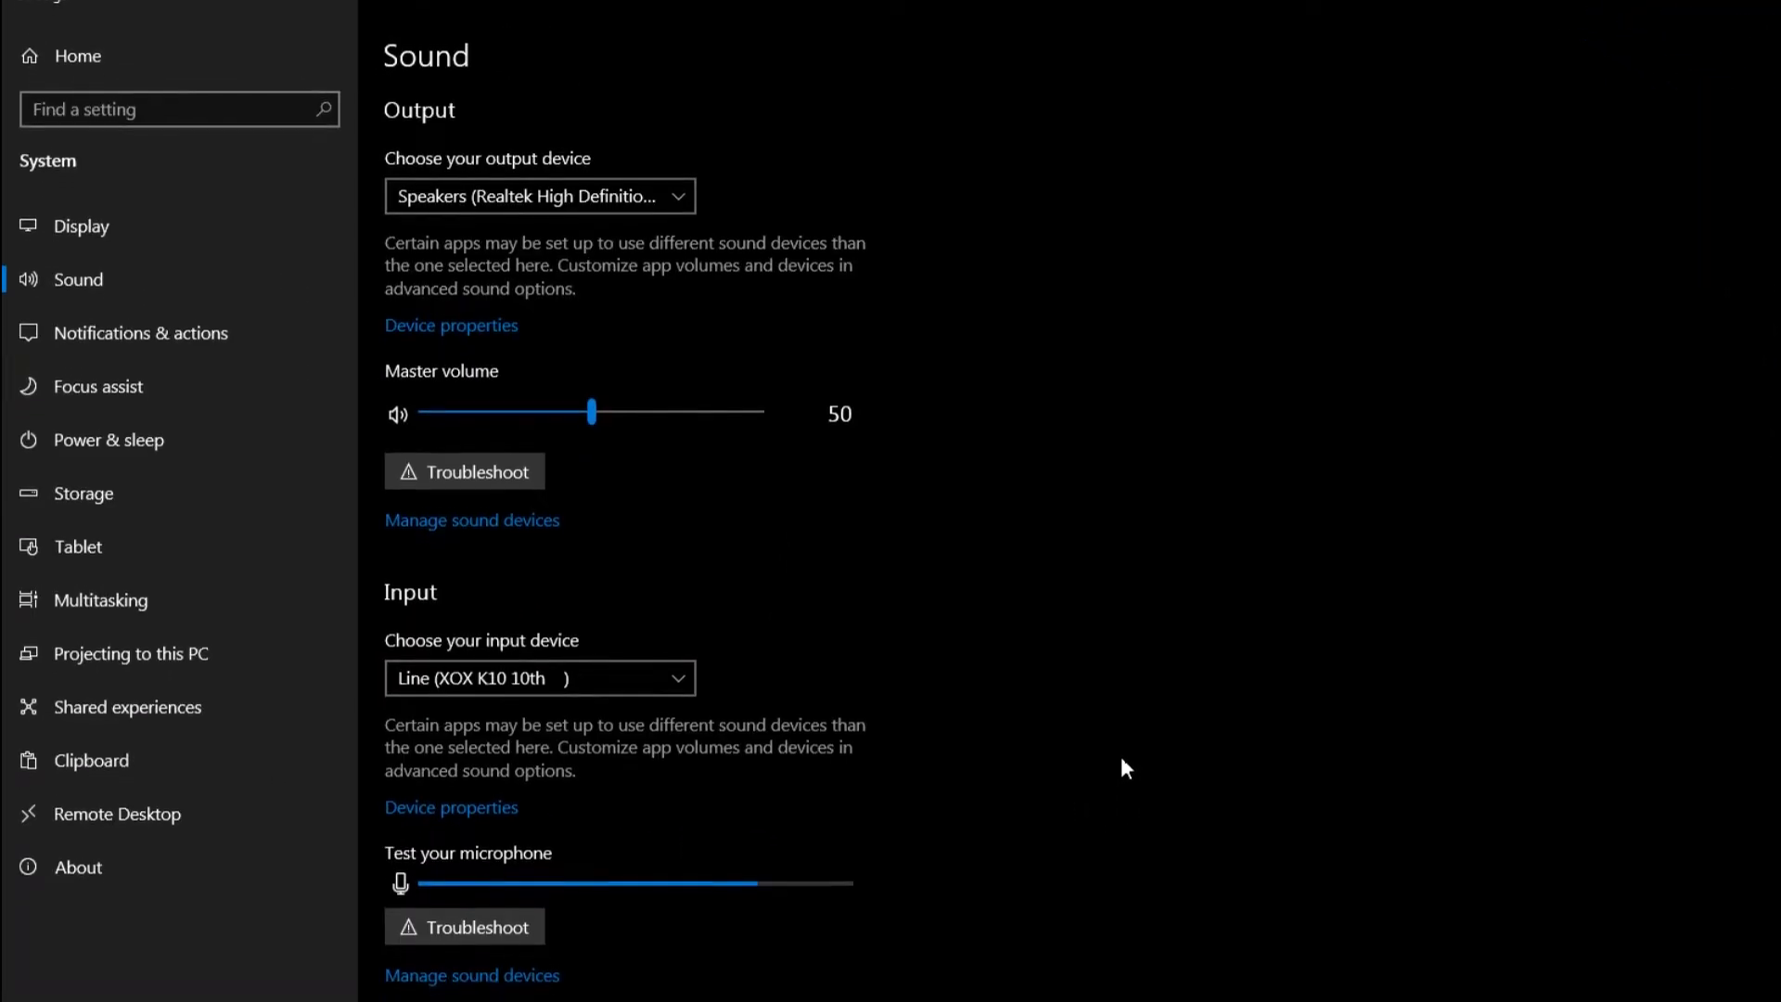
pyautogui.scroll(-3, 1125, 769)
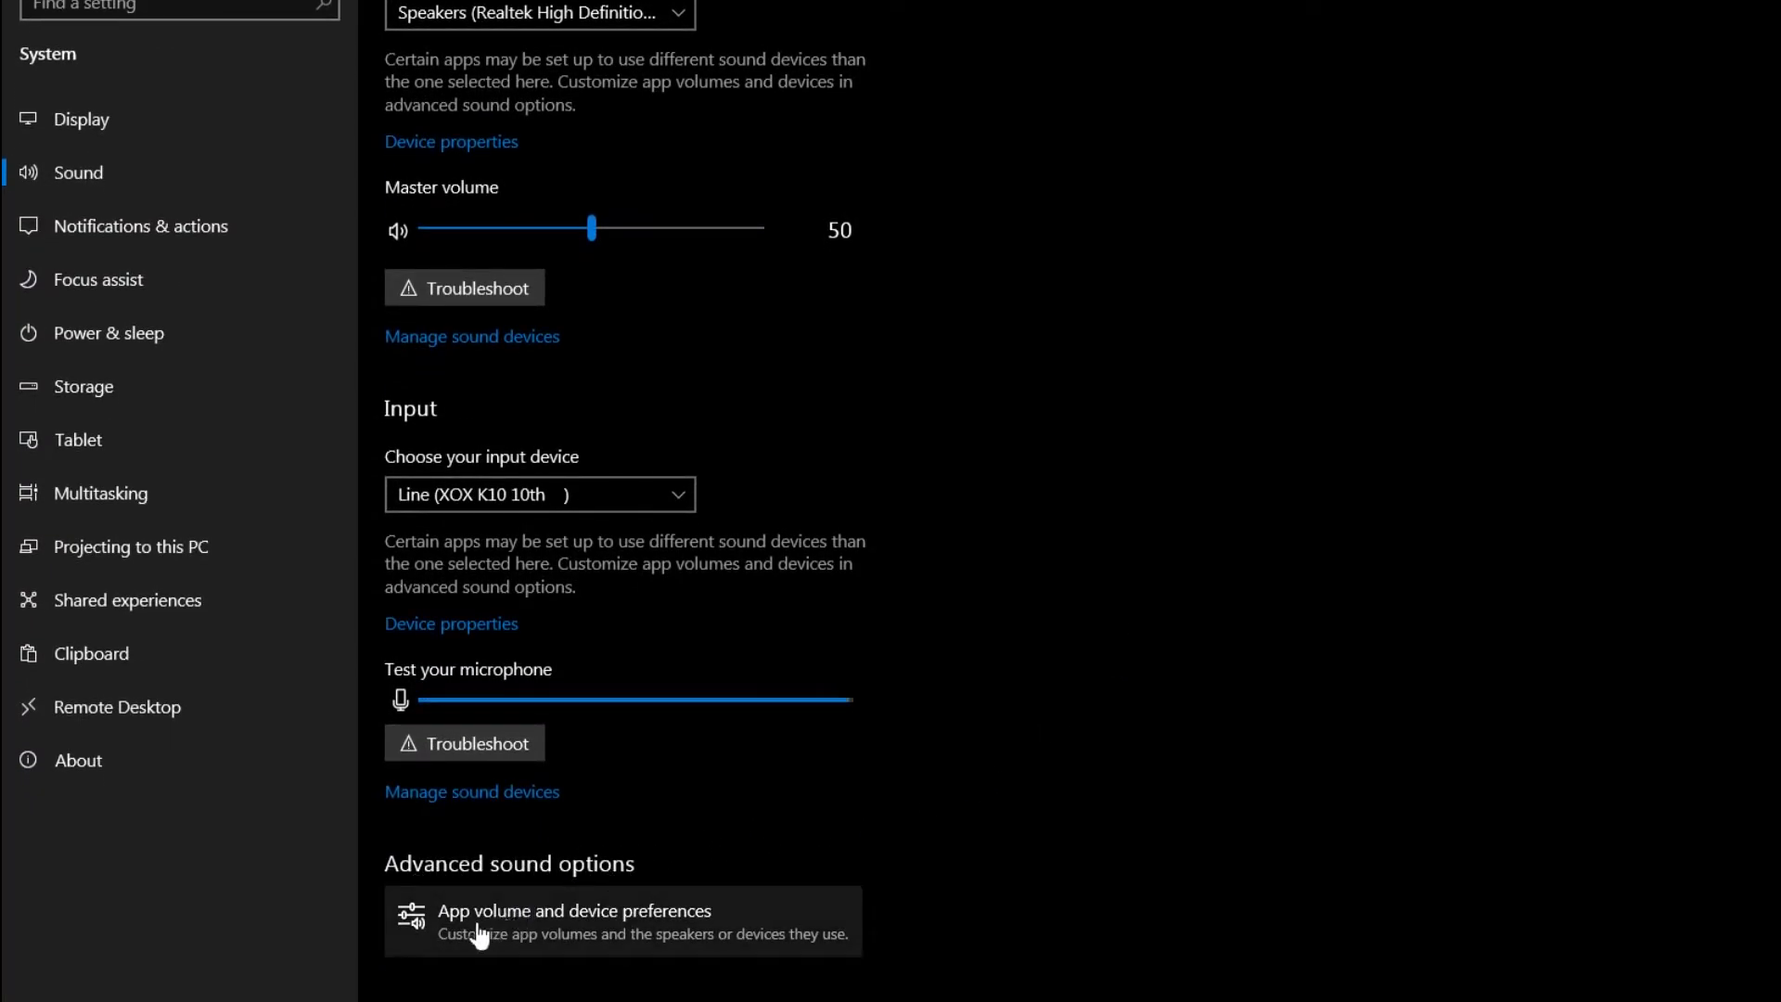
pyautogui.click(594, 920)
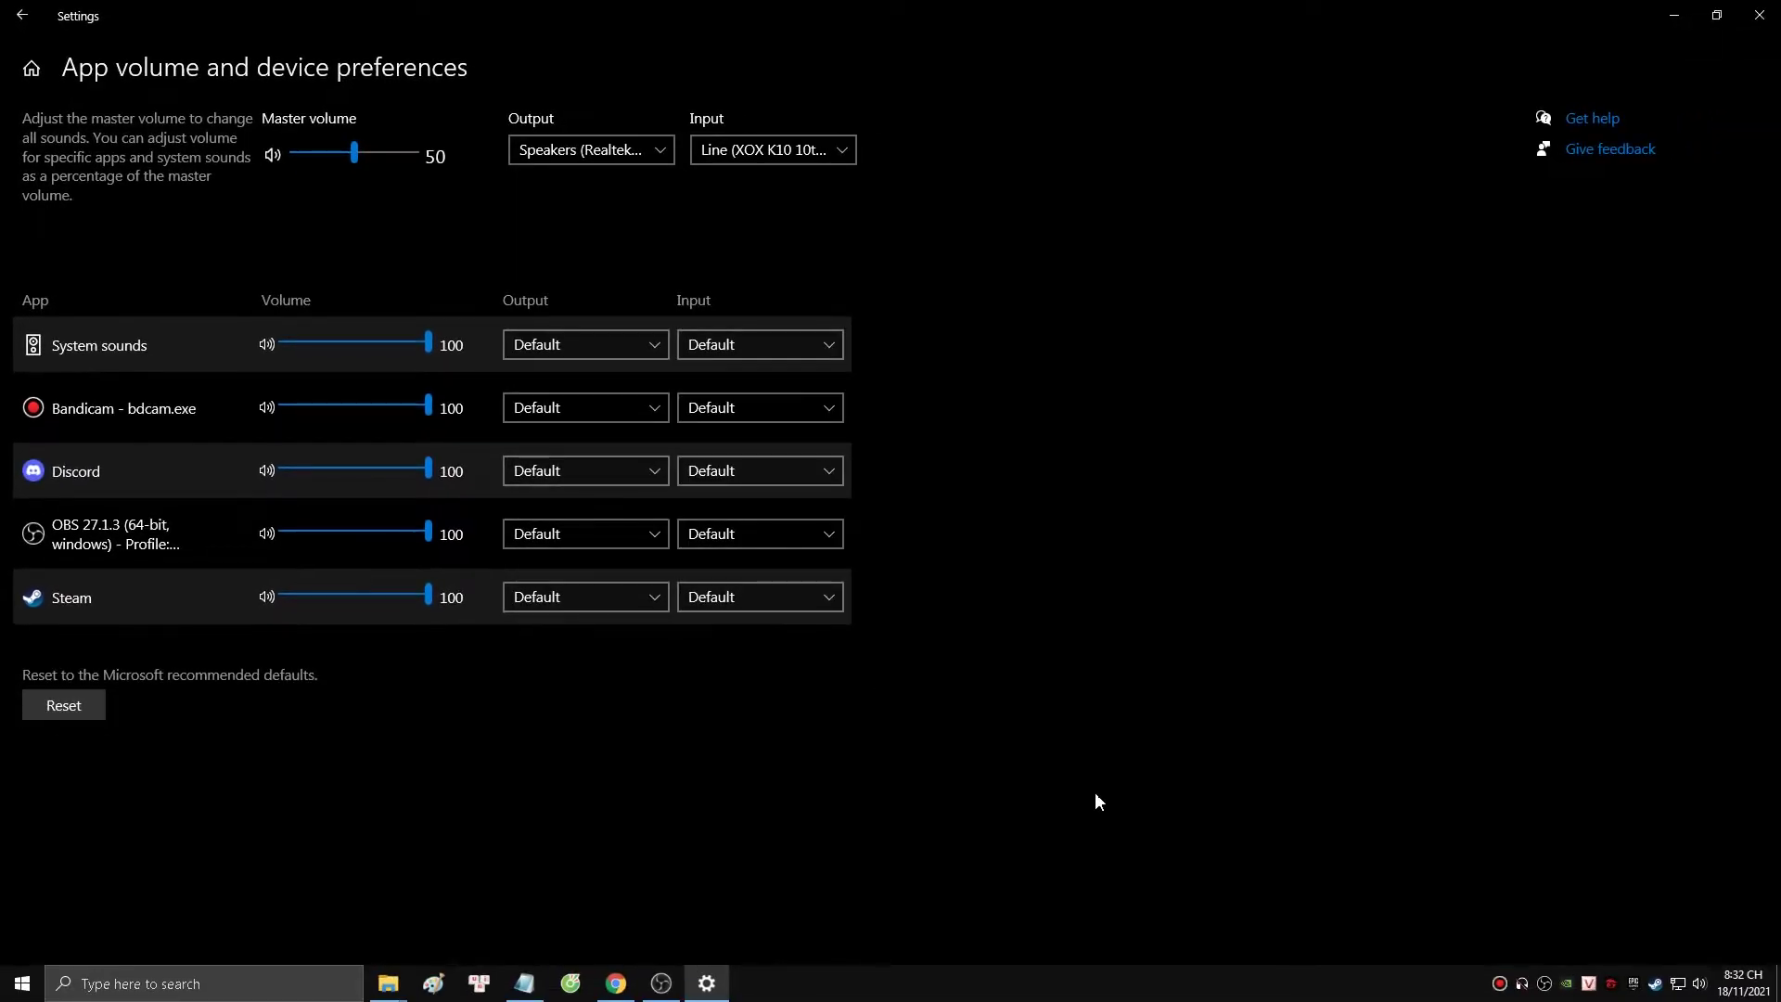
# Switch to Discord and set the output device in its voice settings to CABLE Input (VB-Audio Virtual Cable)
pyautogui.click(1517, 980)
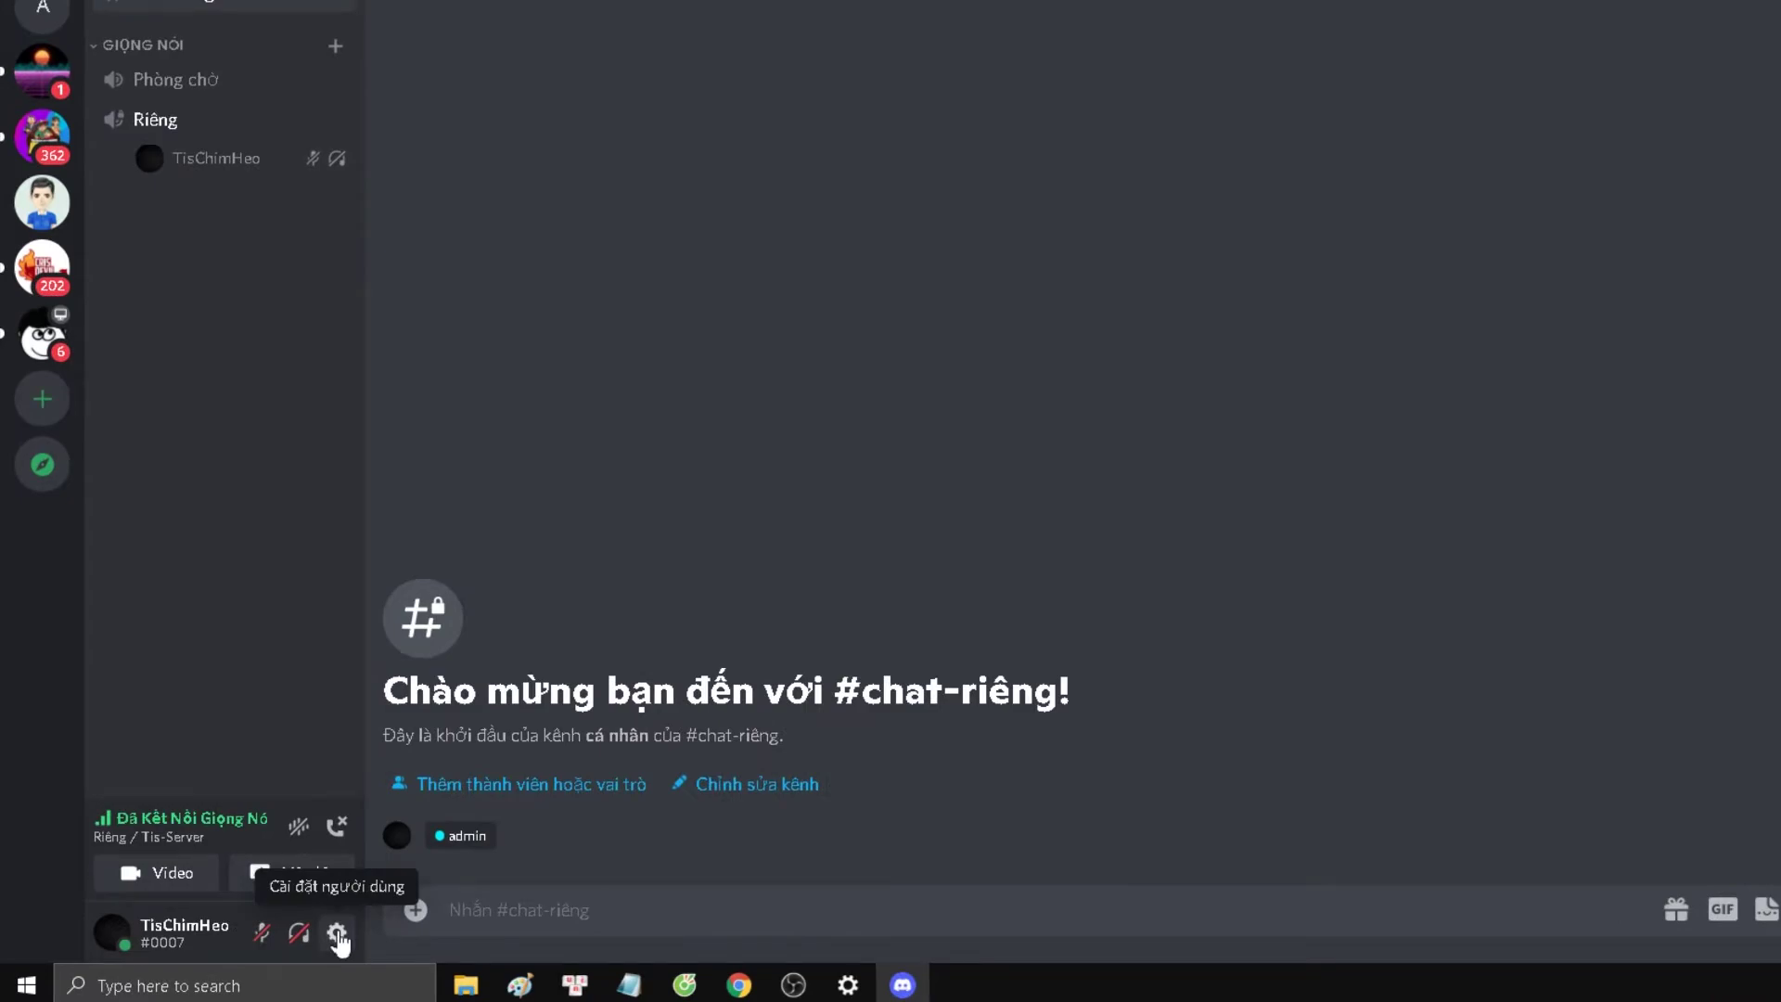
pyautogui.click(337, 934)
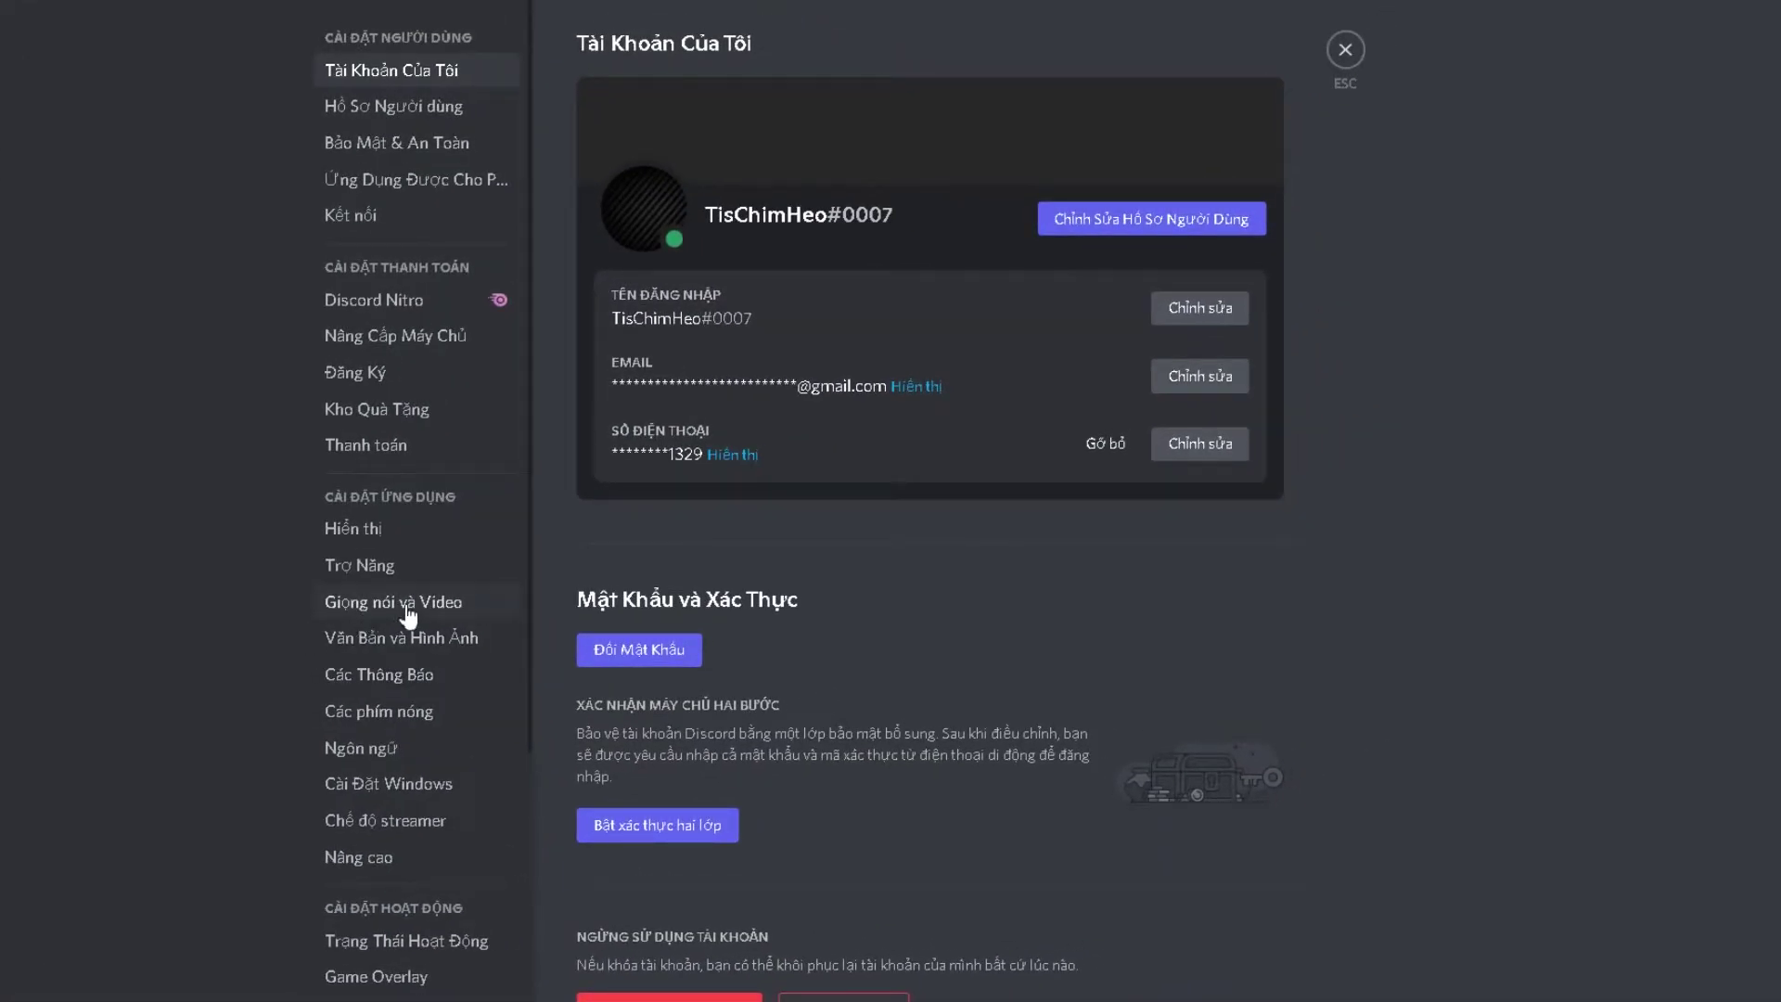
pyautogui.click(374, 602)
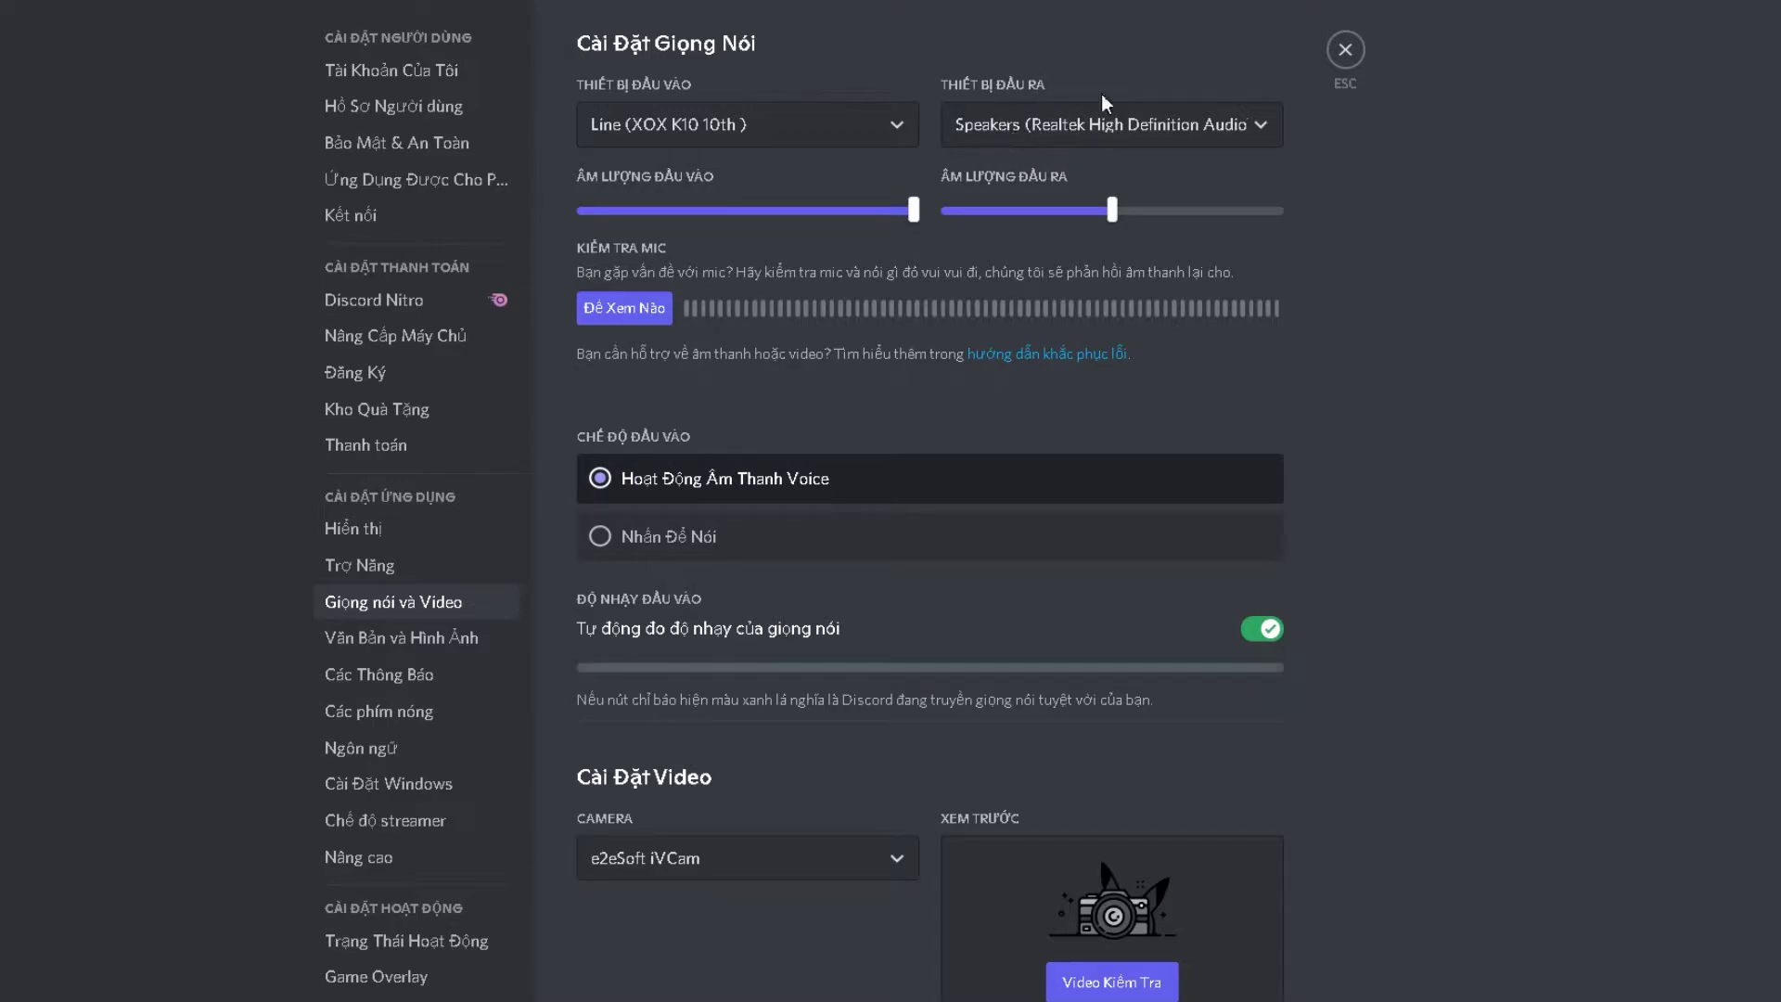
pyautogui.click(1031, 133)
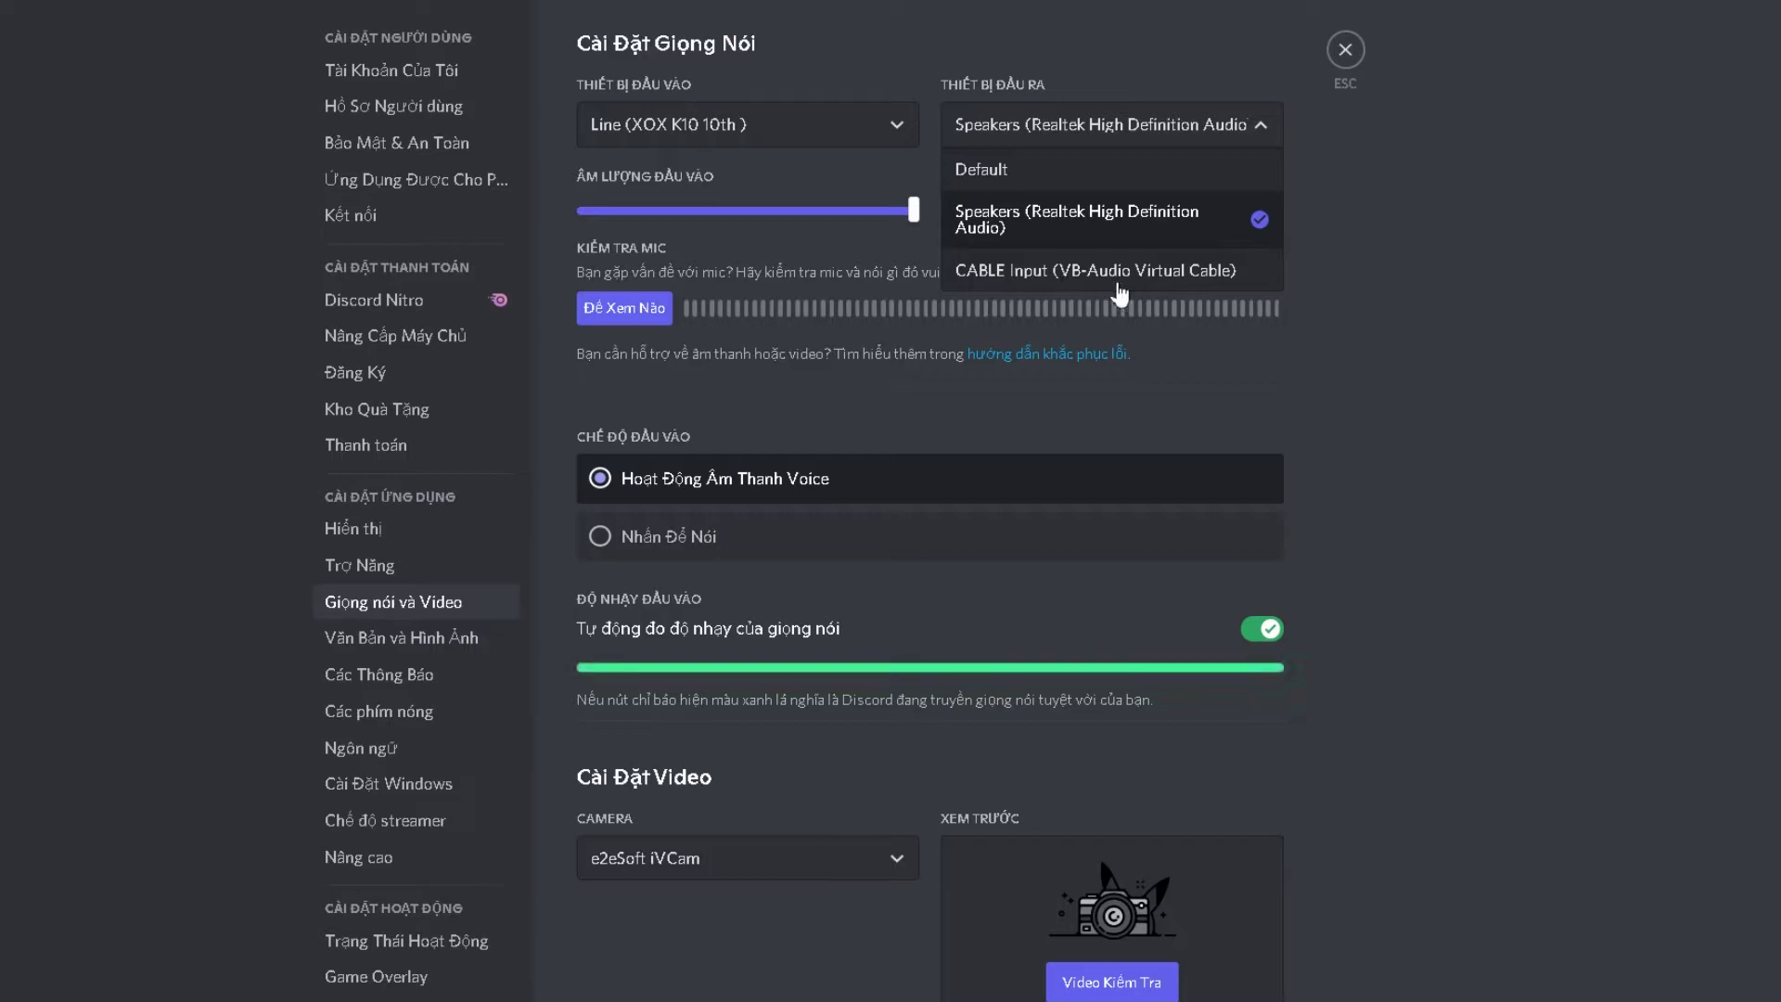
pyautogui.click(1202, 287)
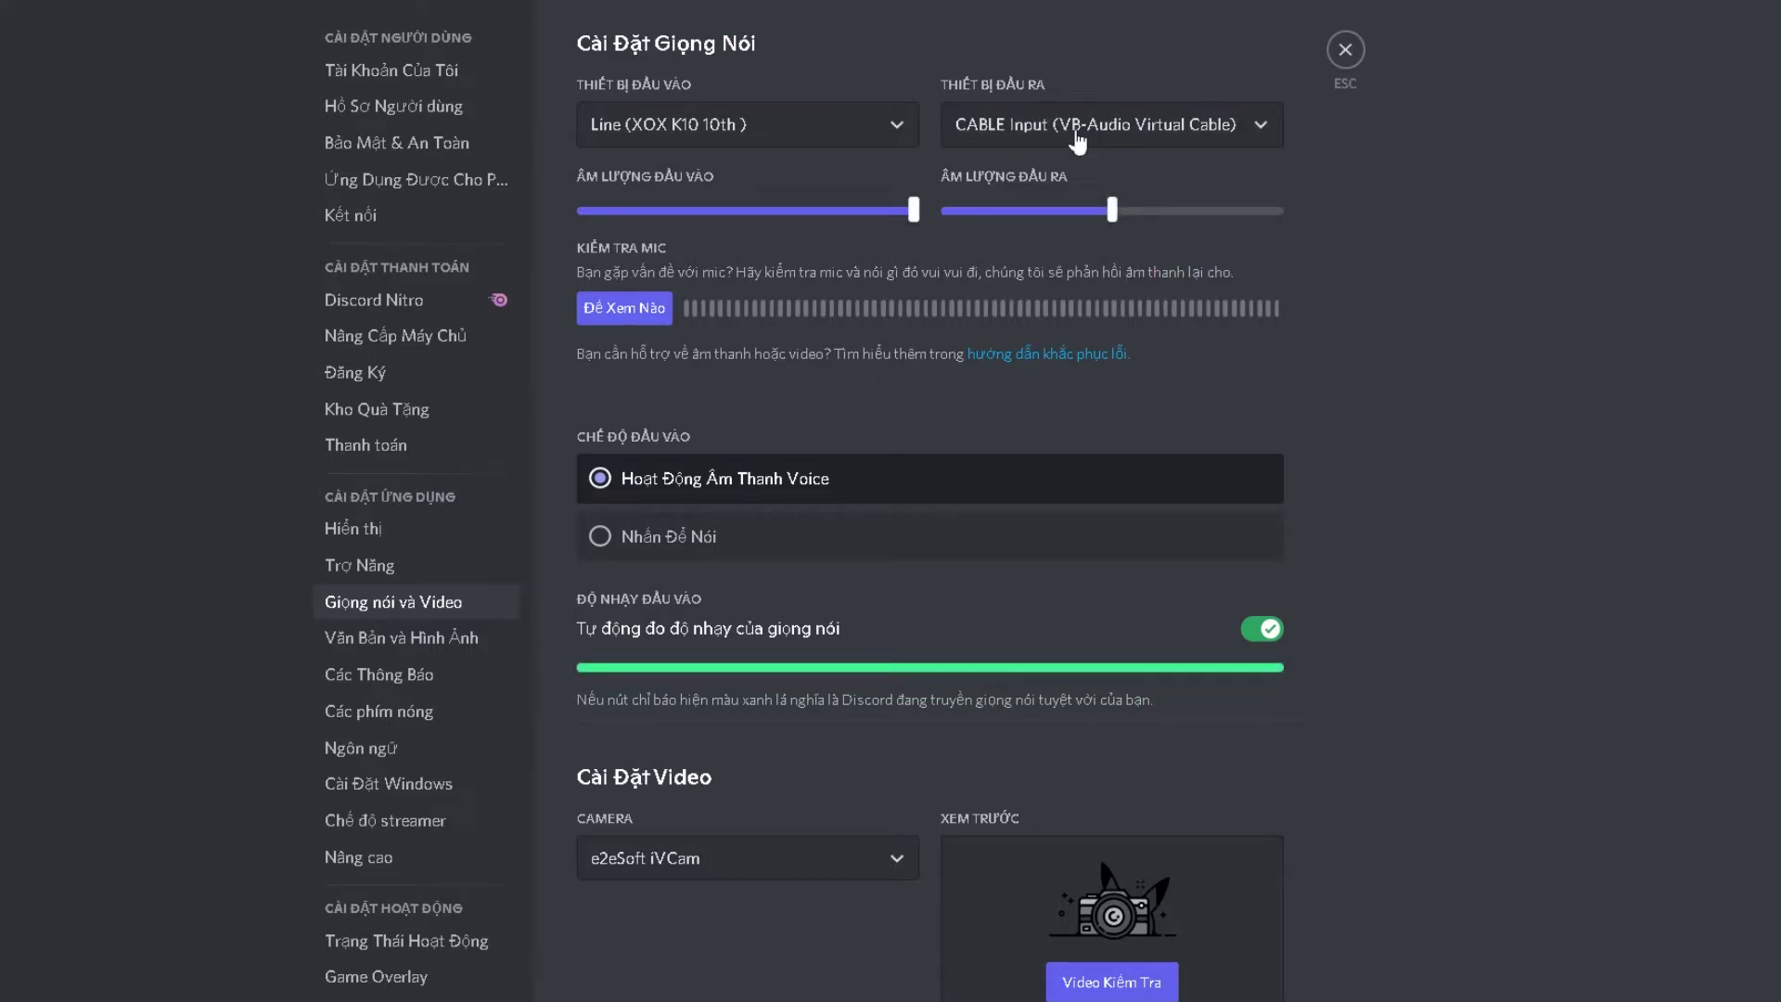
# Return to App volume and device preferences and check the output devices assigned to Discord and Bandicam
pyautogui.click(751, 981)
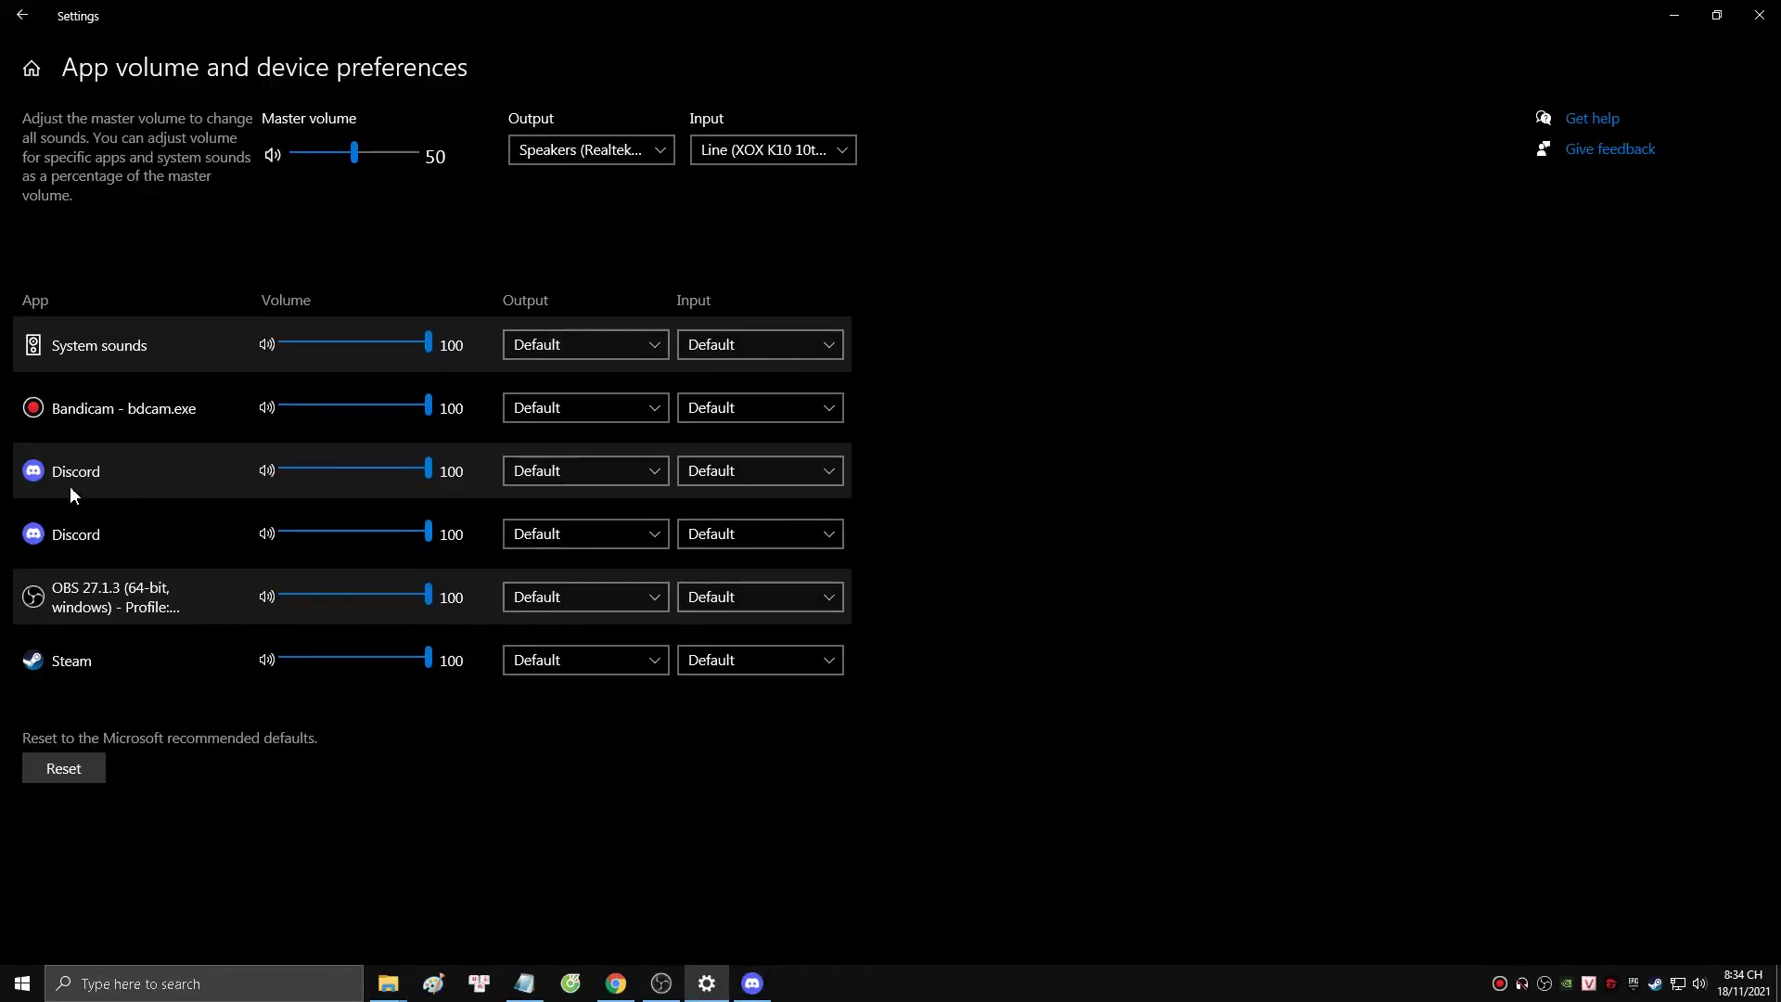
pyautogui.click(576, 472)
pyautogui.click(565, 535)
pyautogui.click(583, 472)
pyautogui.click(575, 406)
# Recheck the output device in Discord's voice settings and switch to OBS Studio
pyautogui.click(752, 983)
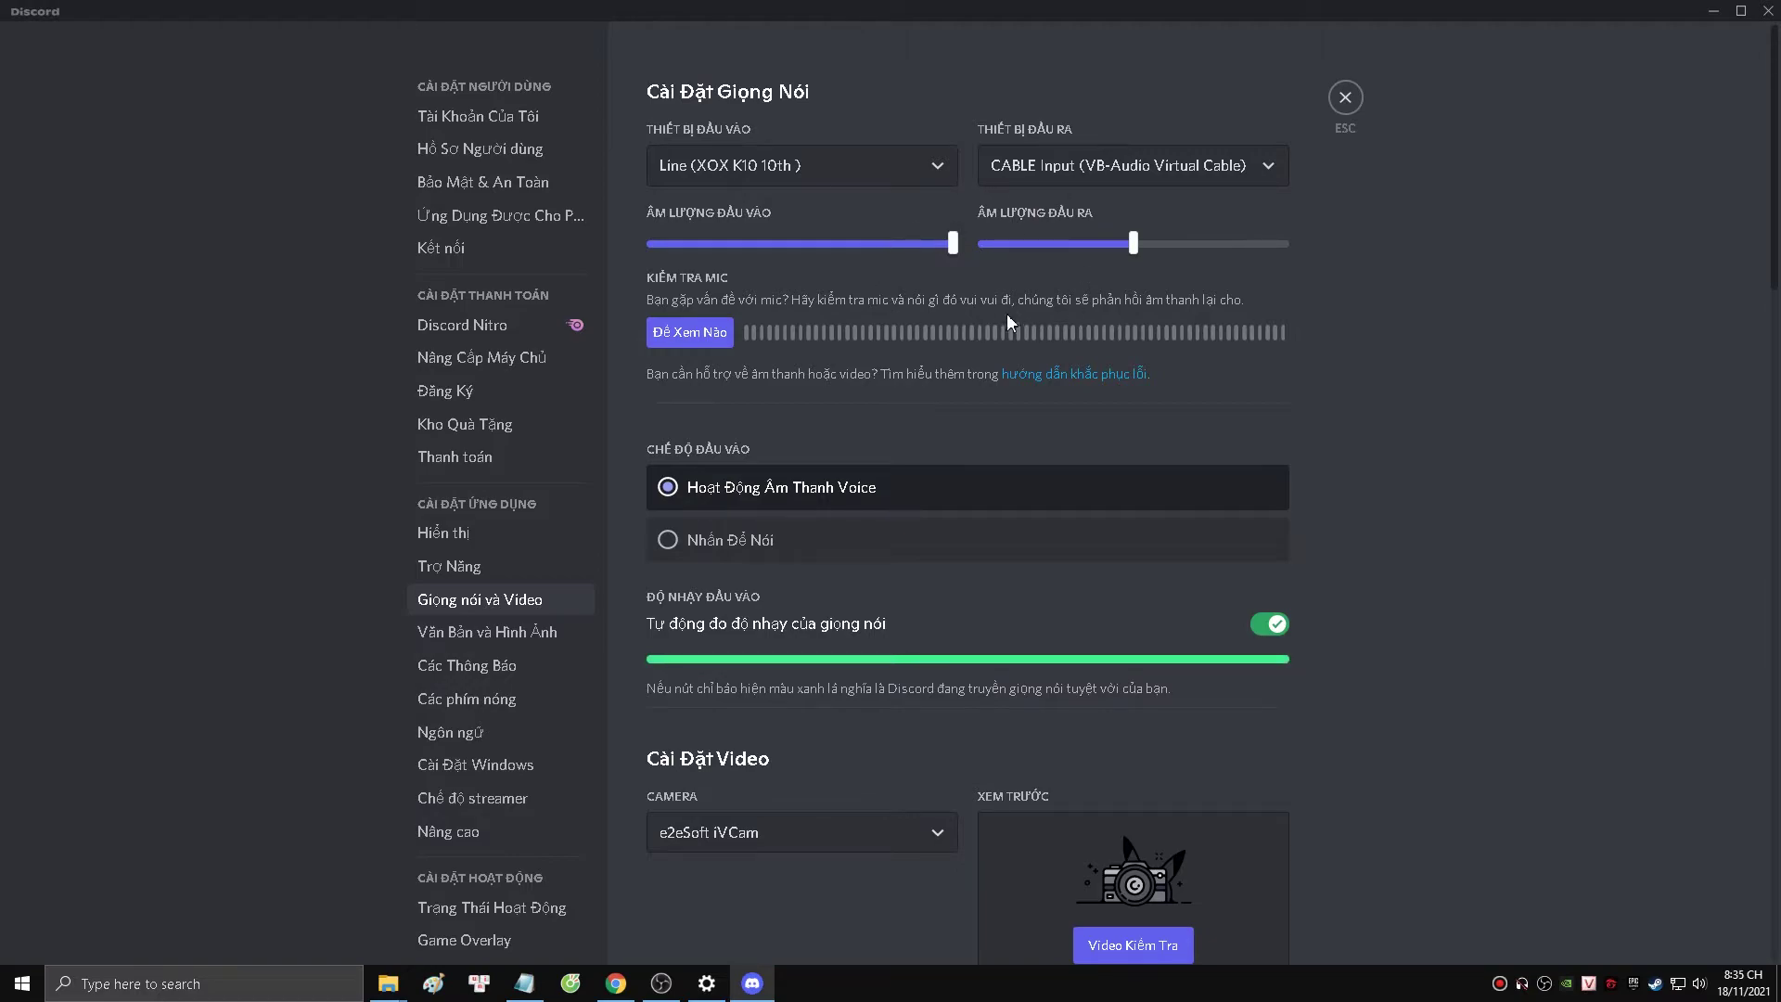
pyautogui.click(664, 988)
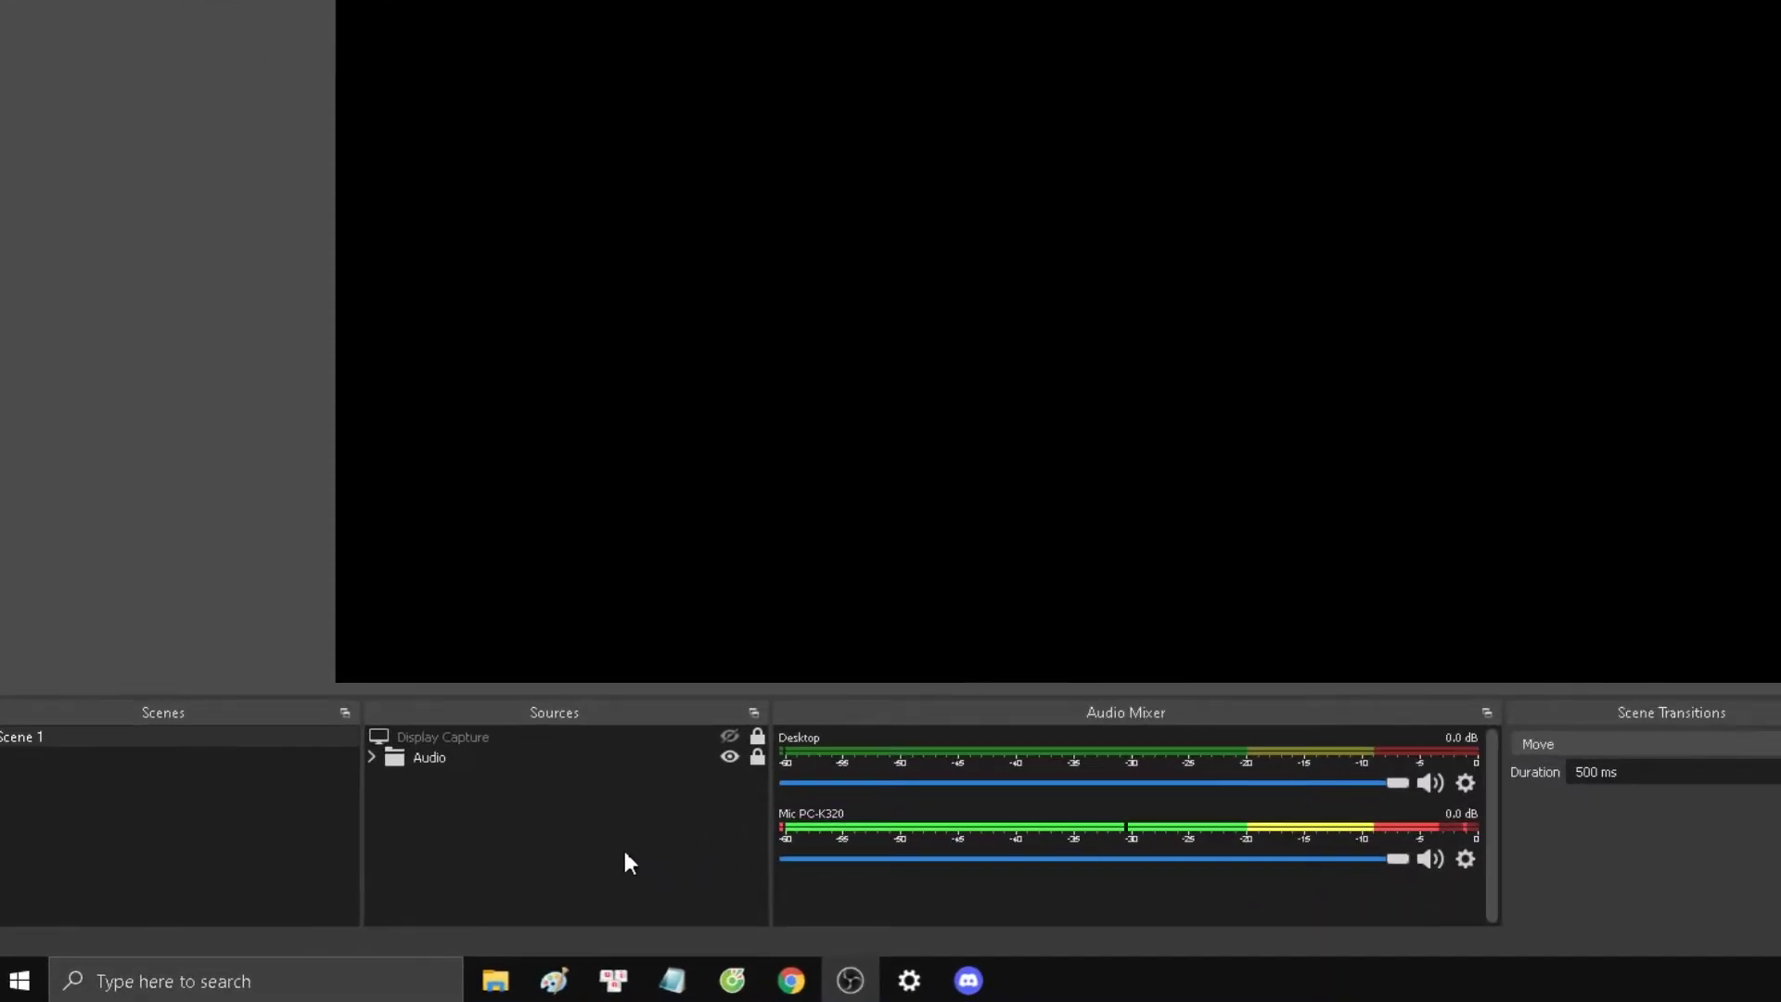
# Add a new Audio Output Capture source named discord to Scene 1
pyautogui.rightClick(581, 827)
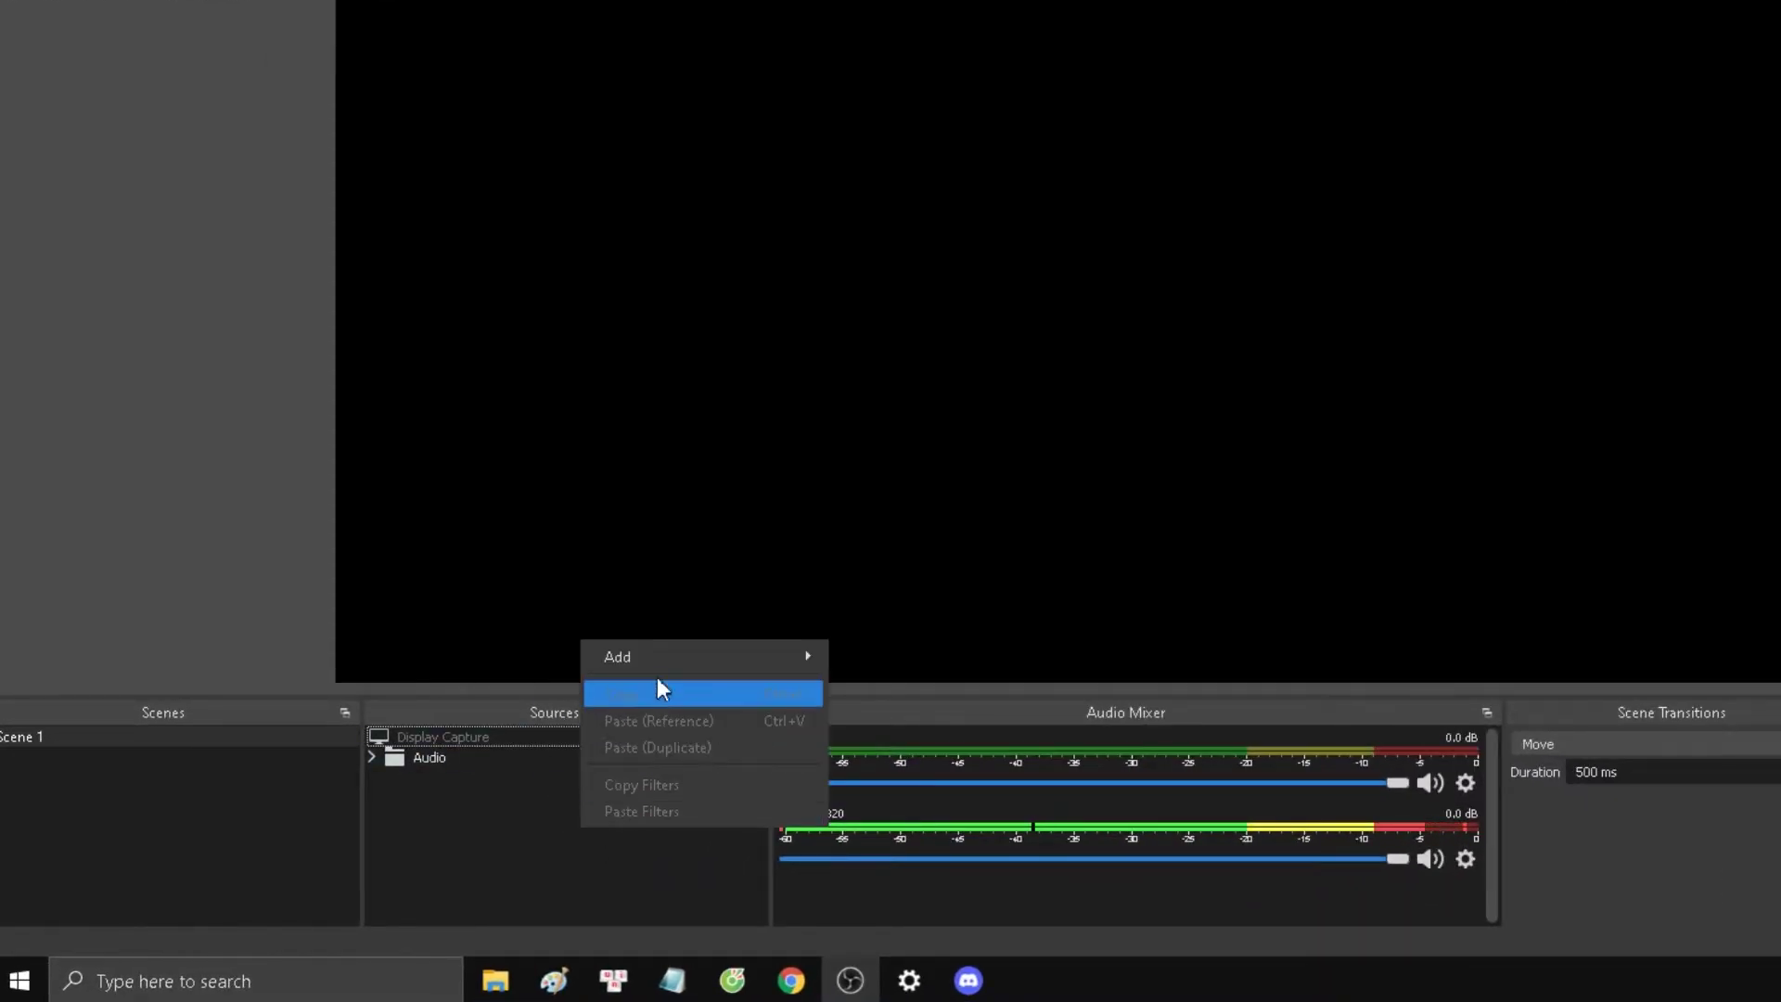
pyautogui.moveTo(682, 655)
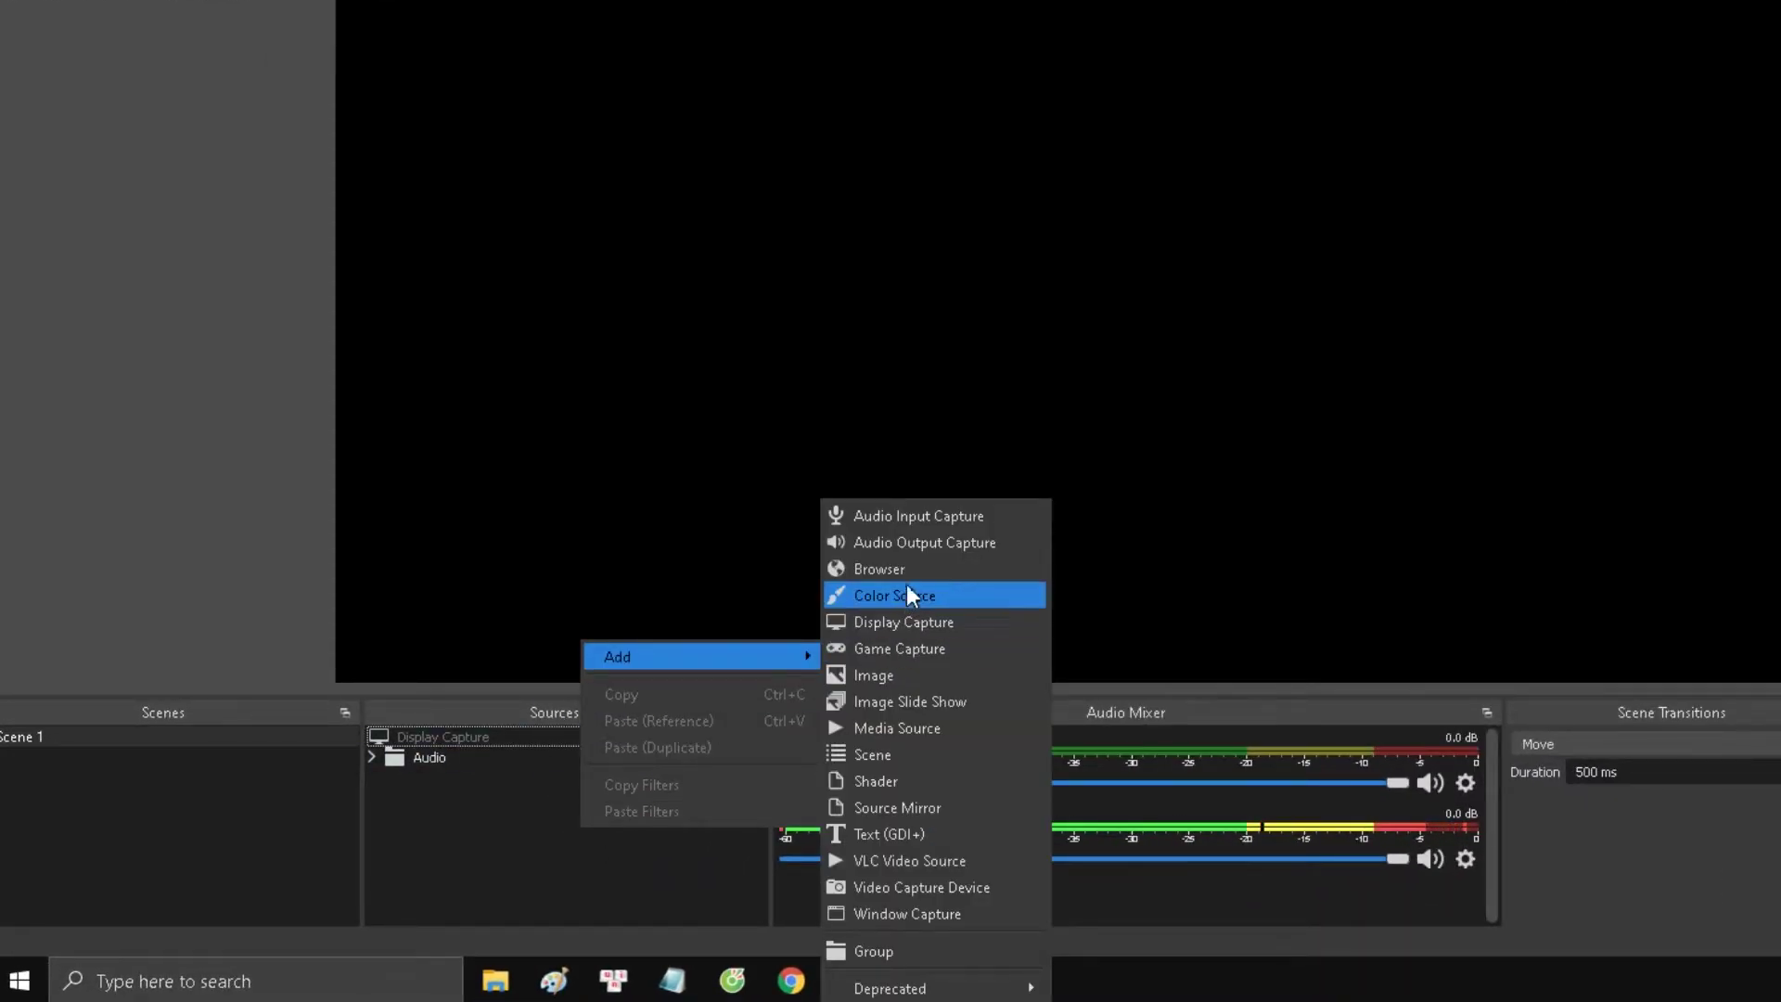
pyautogui.click(1018, 544)
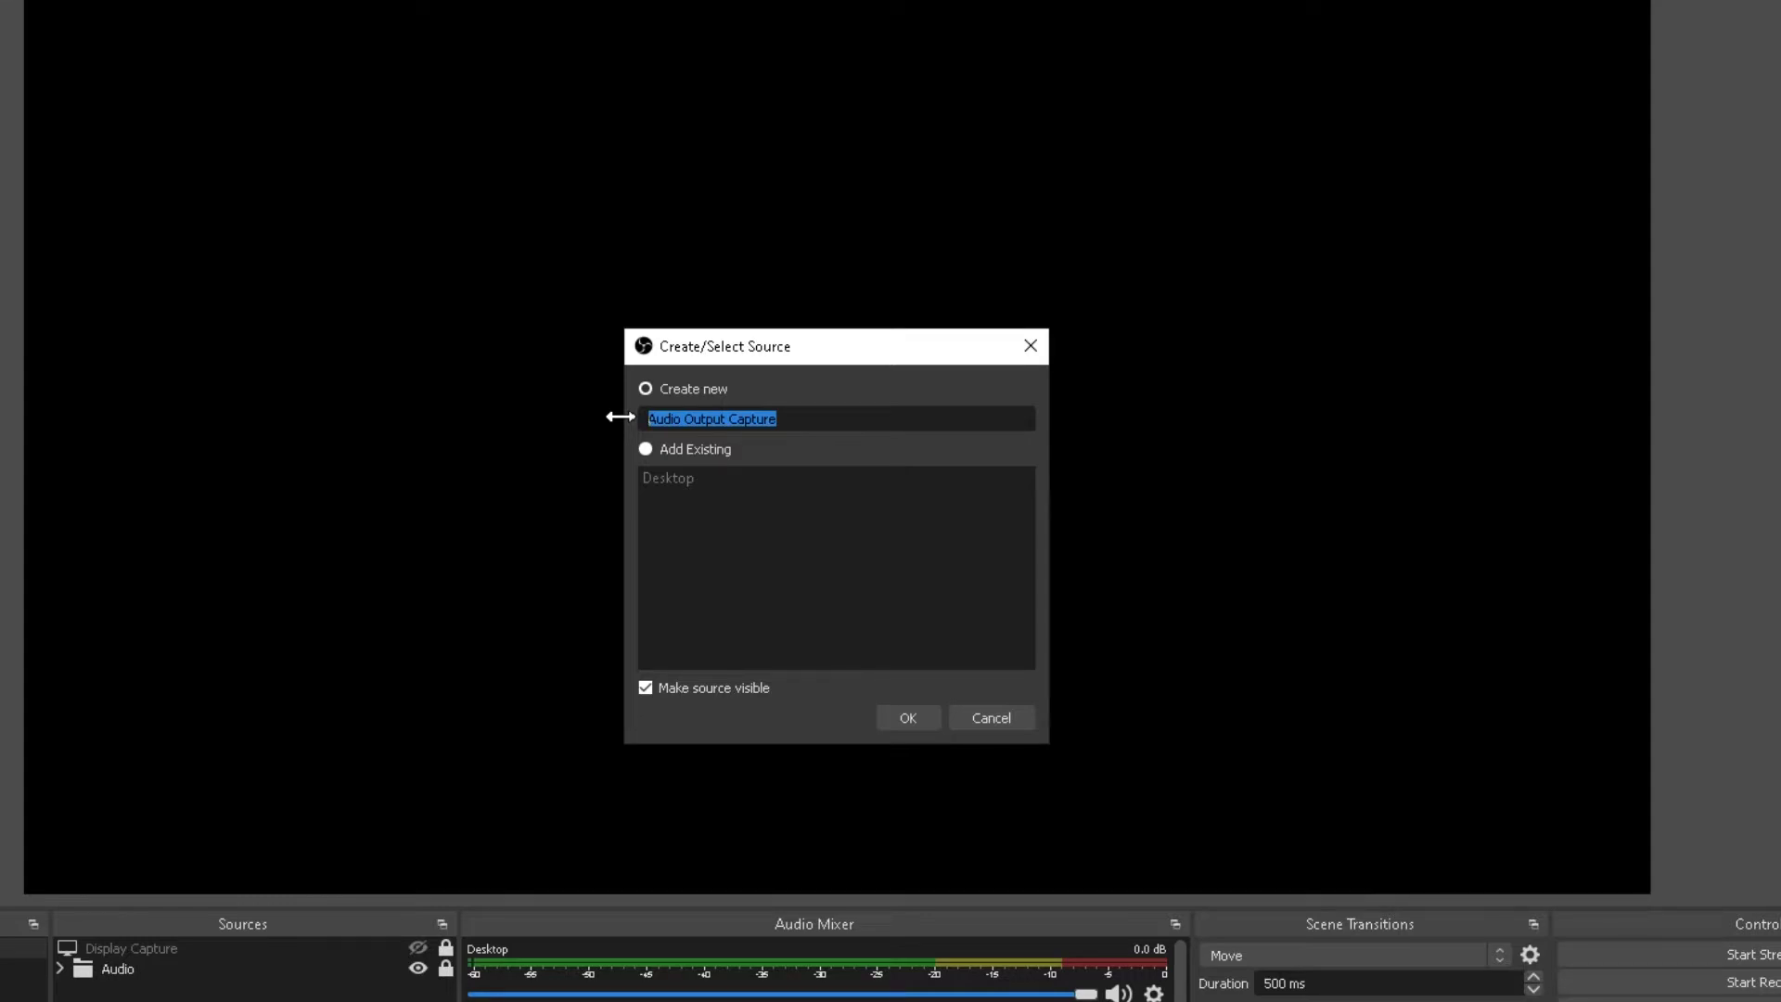
pyautogui.write('discord')
pyautogui.click(891, 711)
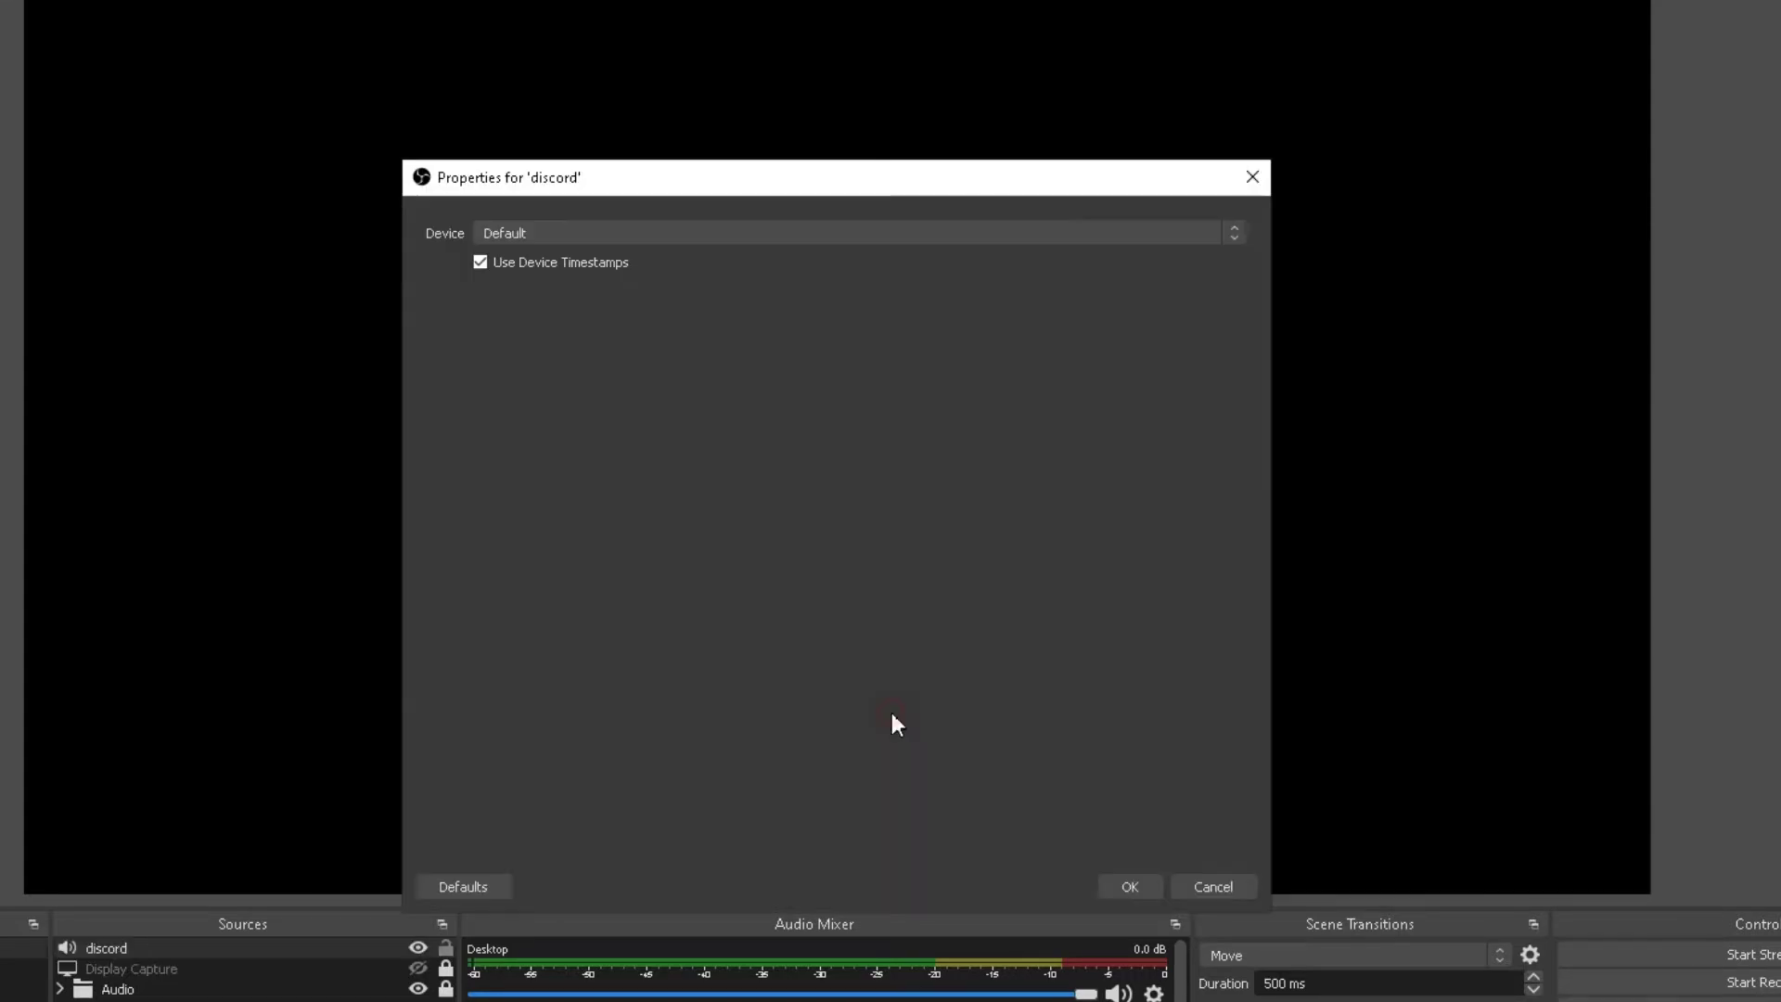
# Set the discord source's device to CABLE Input (VB-Audio Virtual Cable) and turn off Use Device Timestamps
pyautogui.click(653, 232)
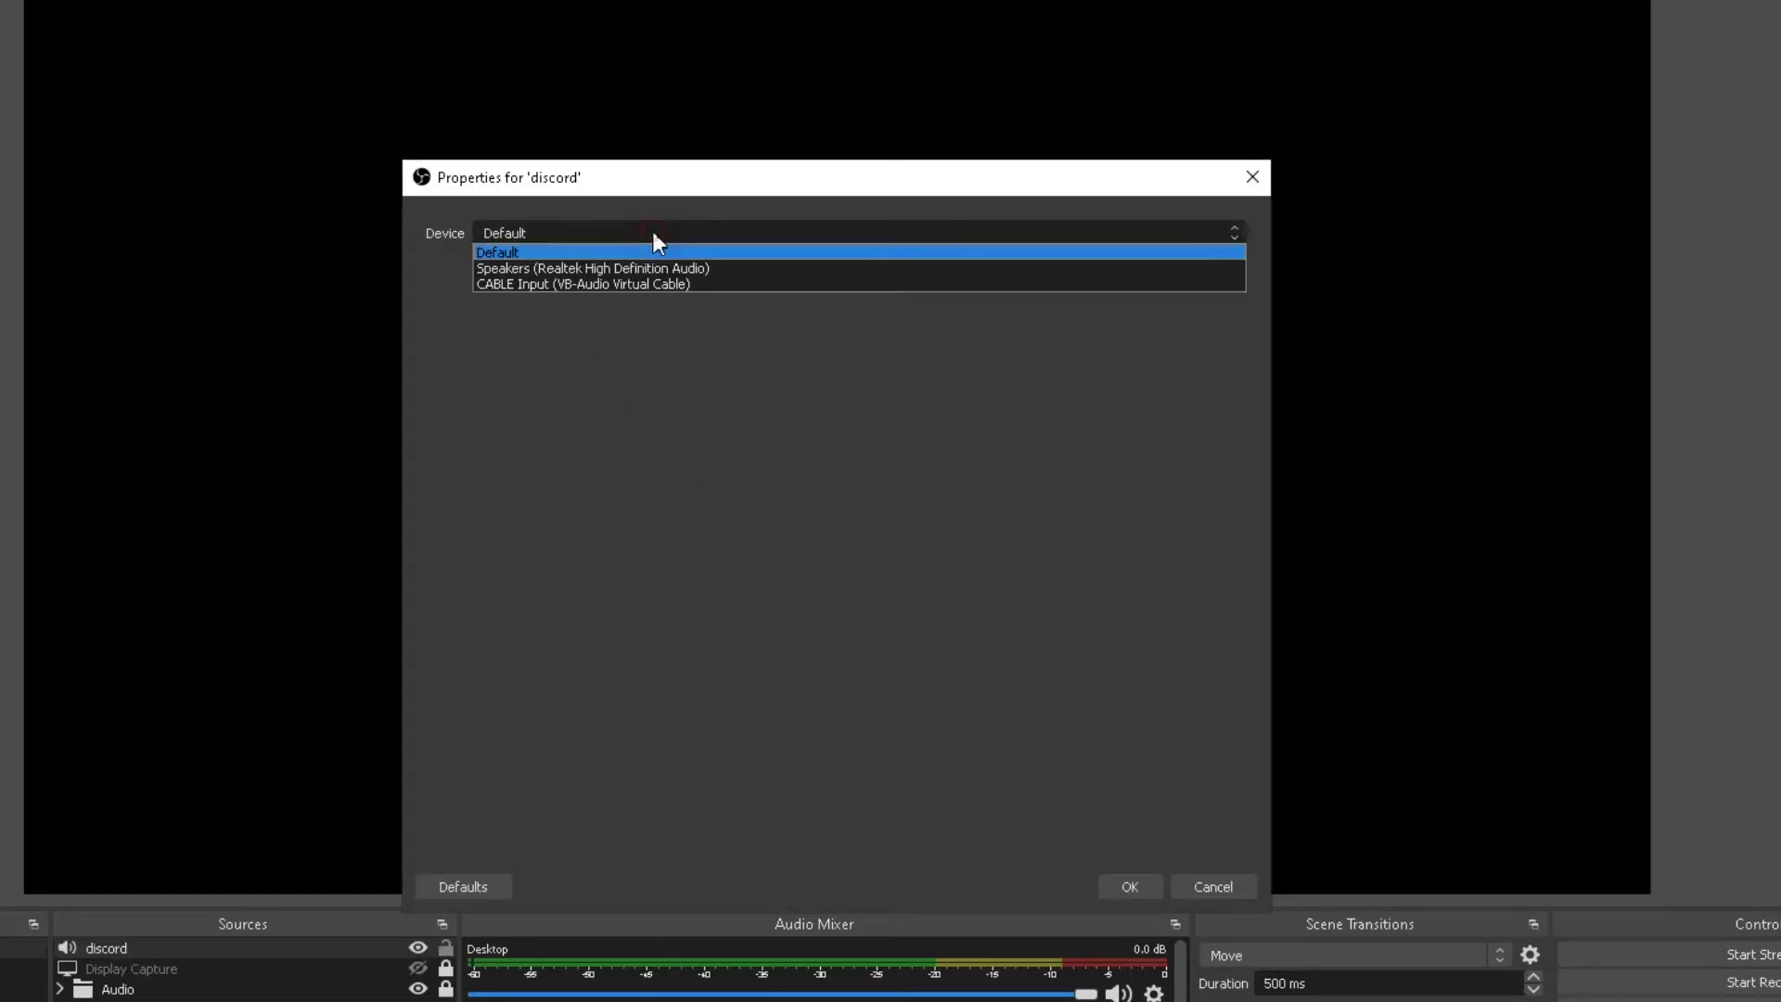
pyautogui.click(547, 282)
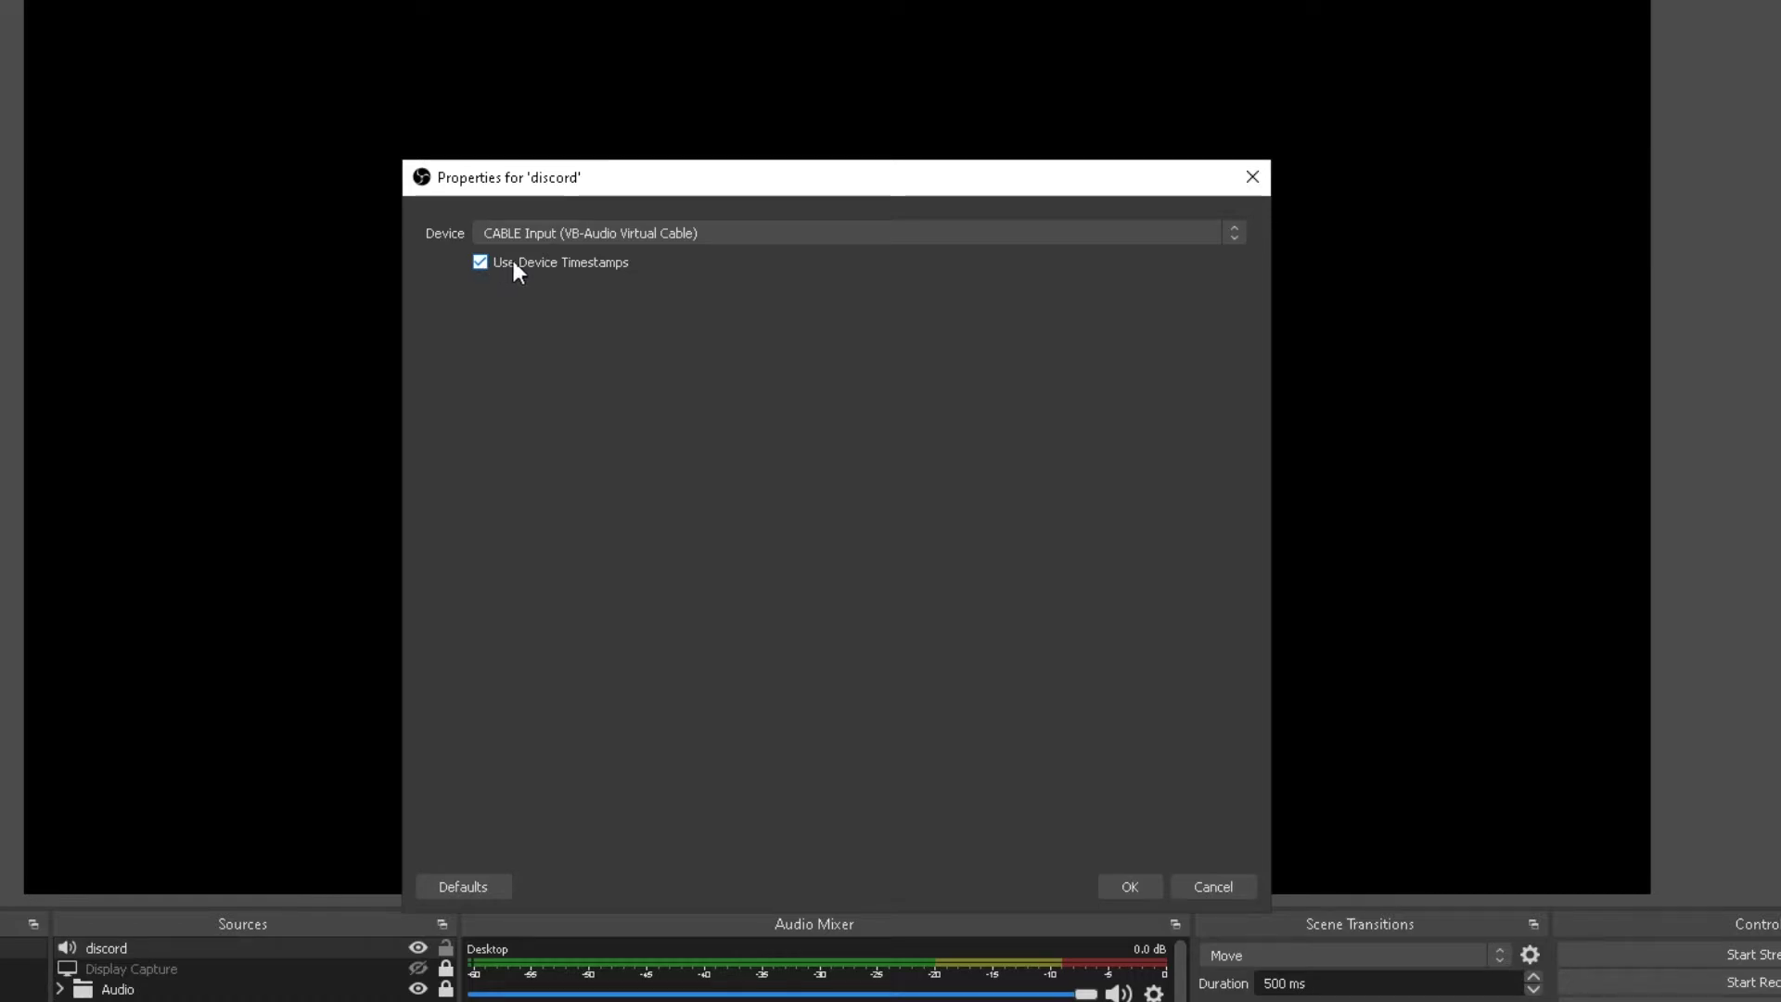
pyautogui.click(593, 264)
pyautogui.click(1126, 887)
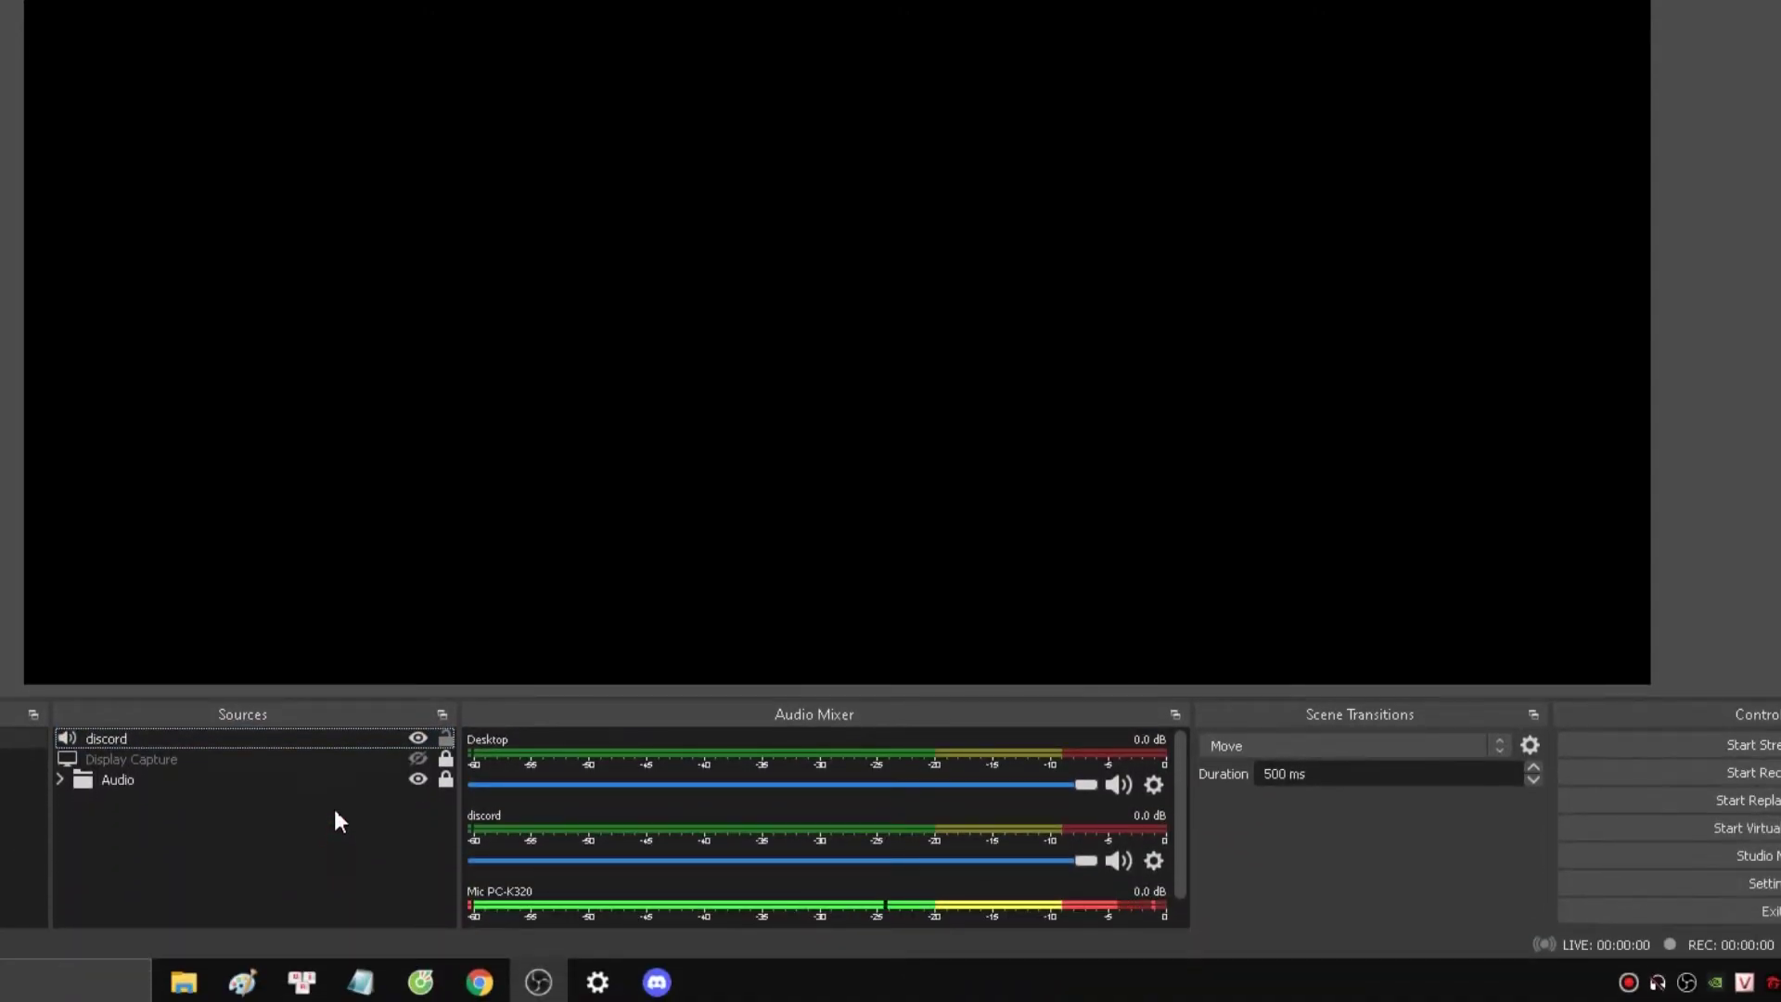
# Open Advanced Audio Properties and set the discord source's audio monitoring to Monitor and Output
pyautogui.click(335, 740)
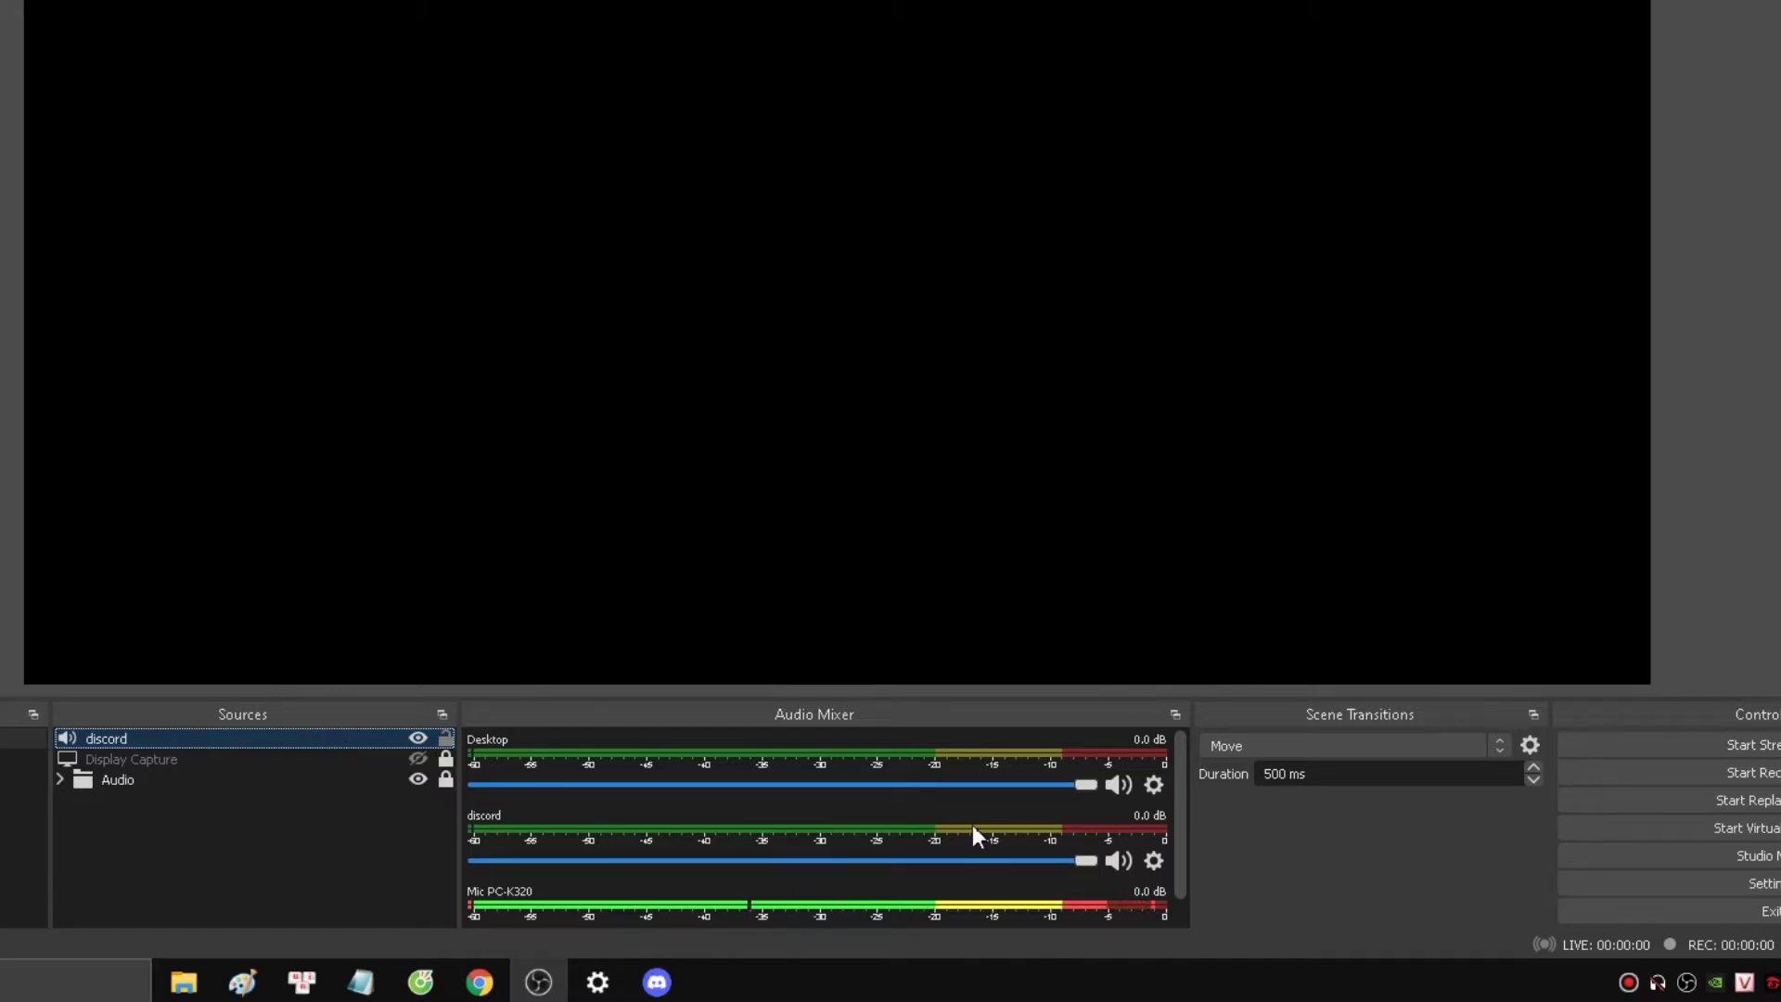
pyautogui.click(1152, 859)
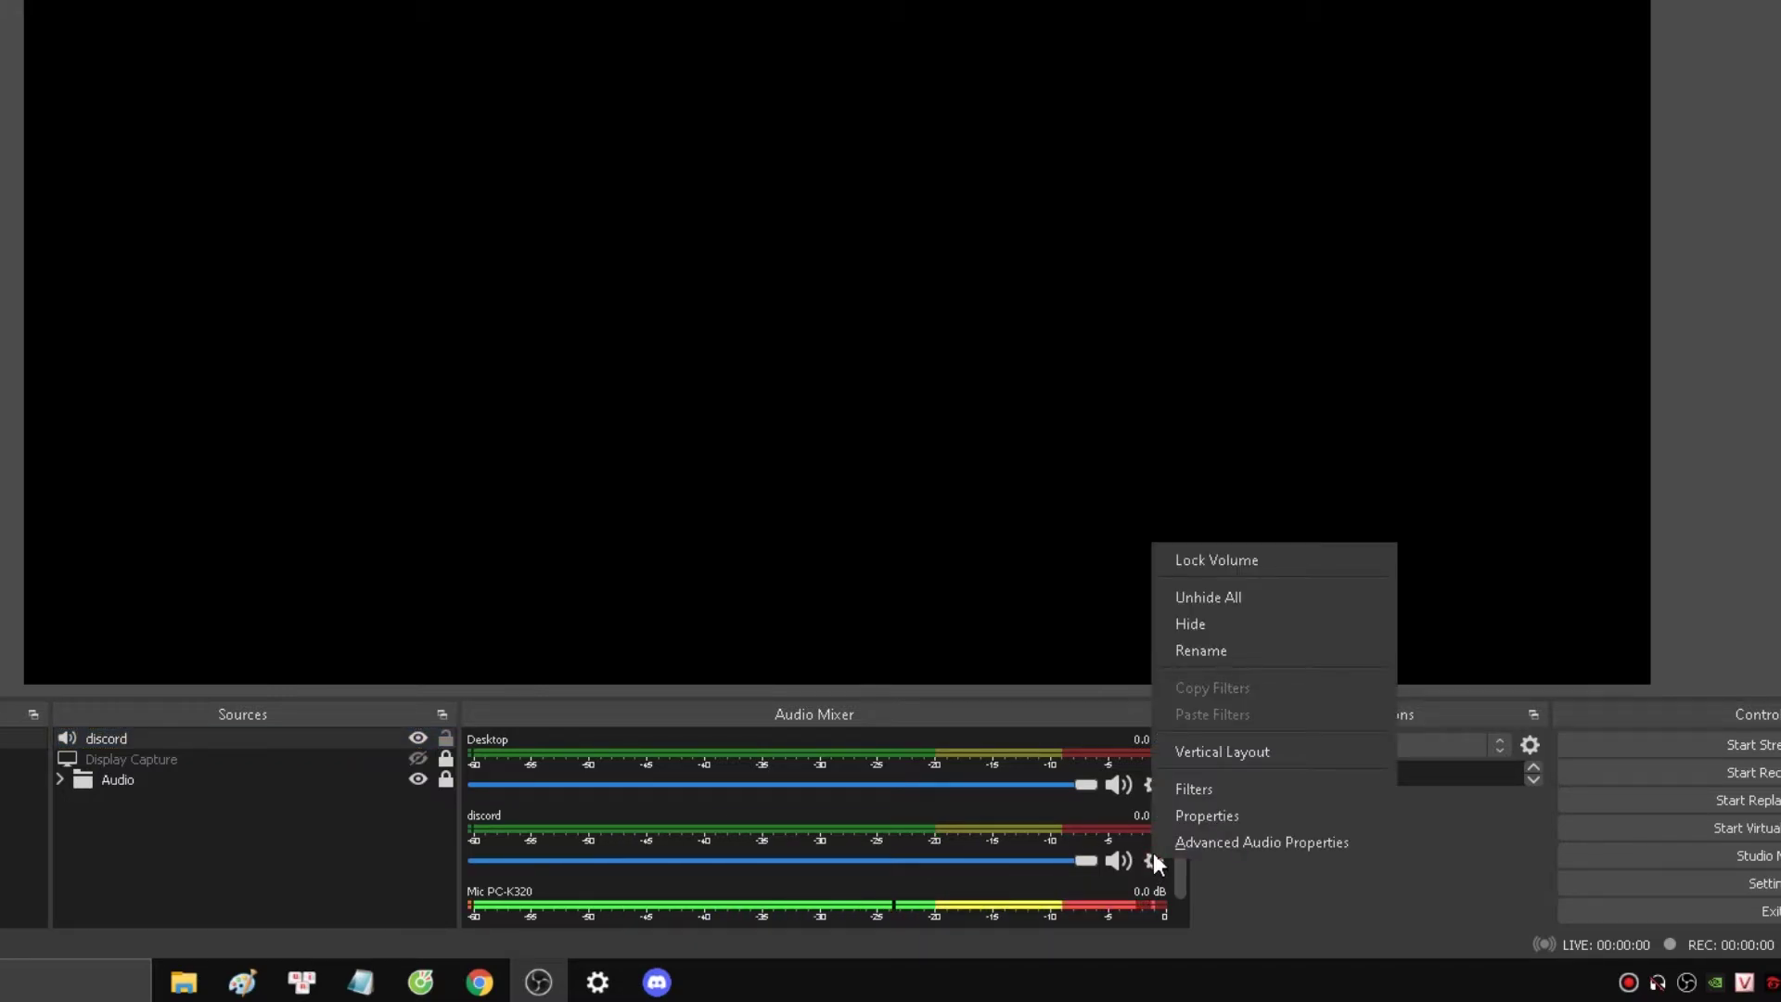
pyautogui.click(1350, 842)
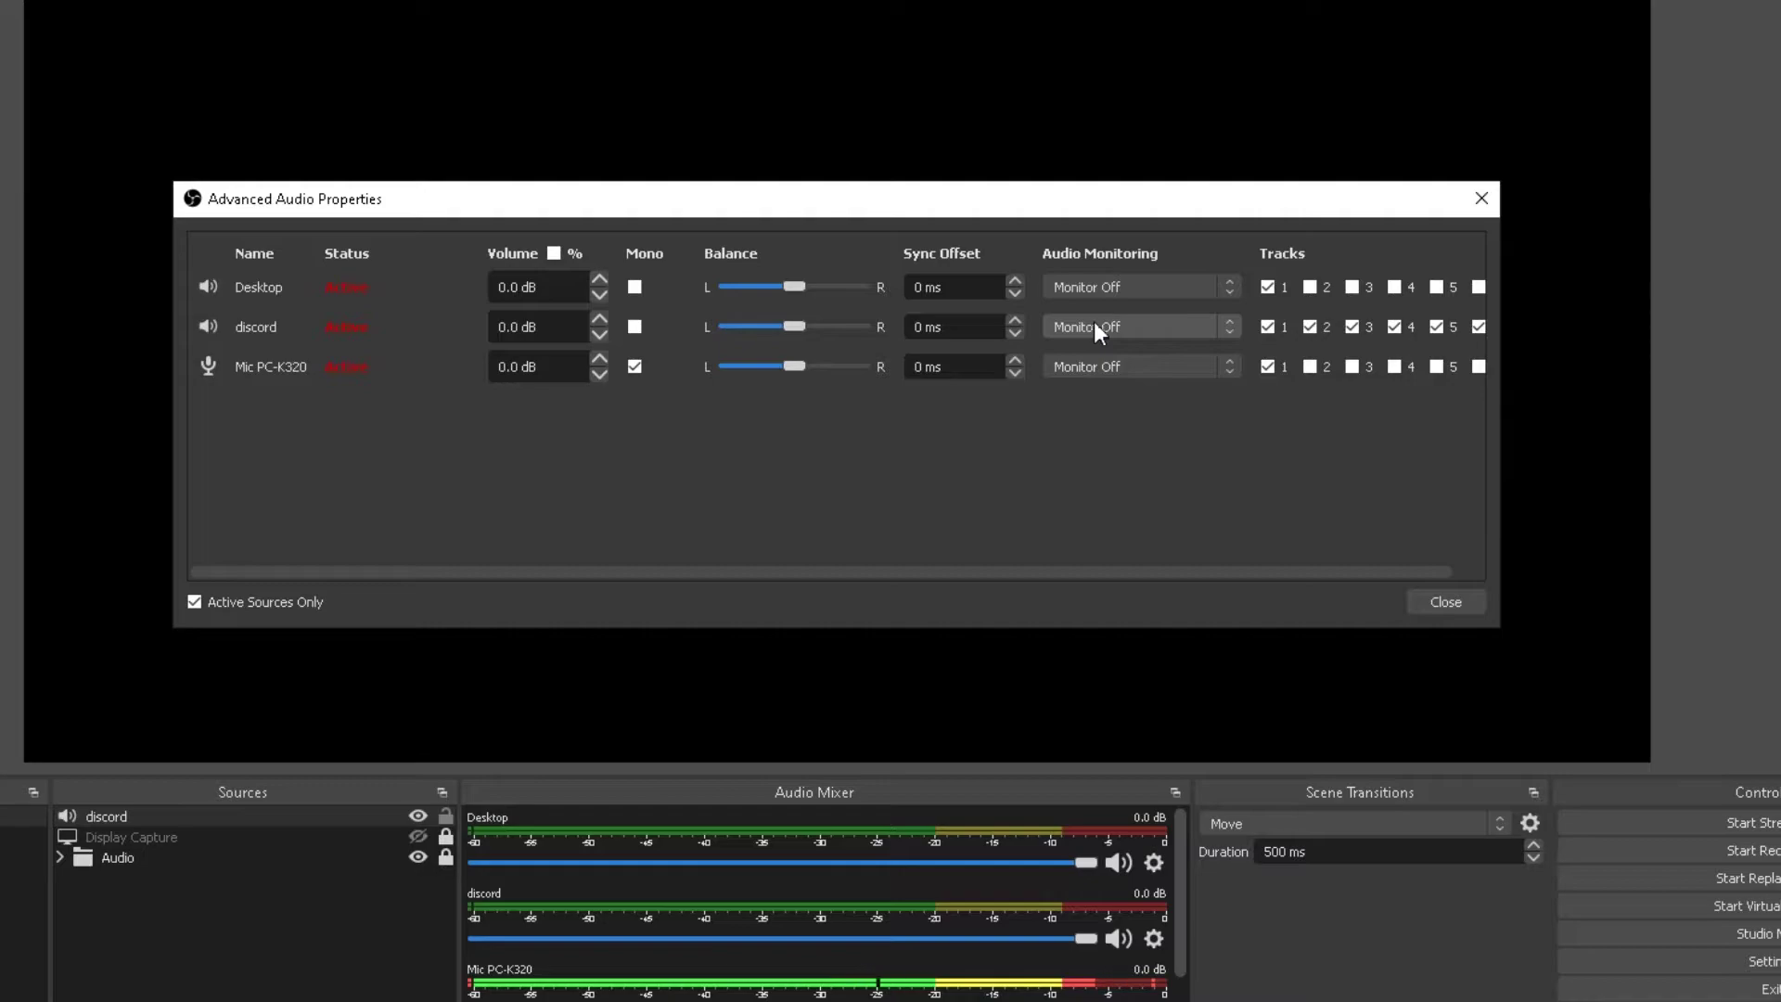
pyautogui.click(1145, 326)
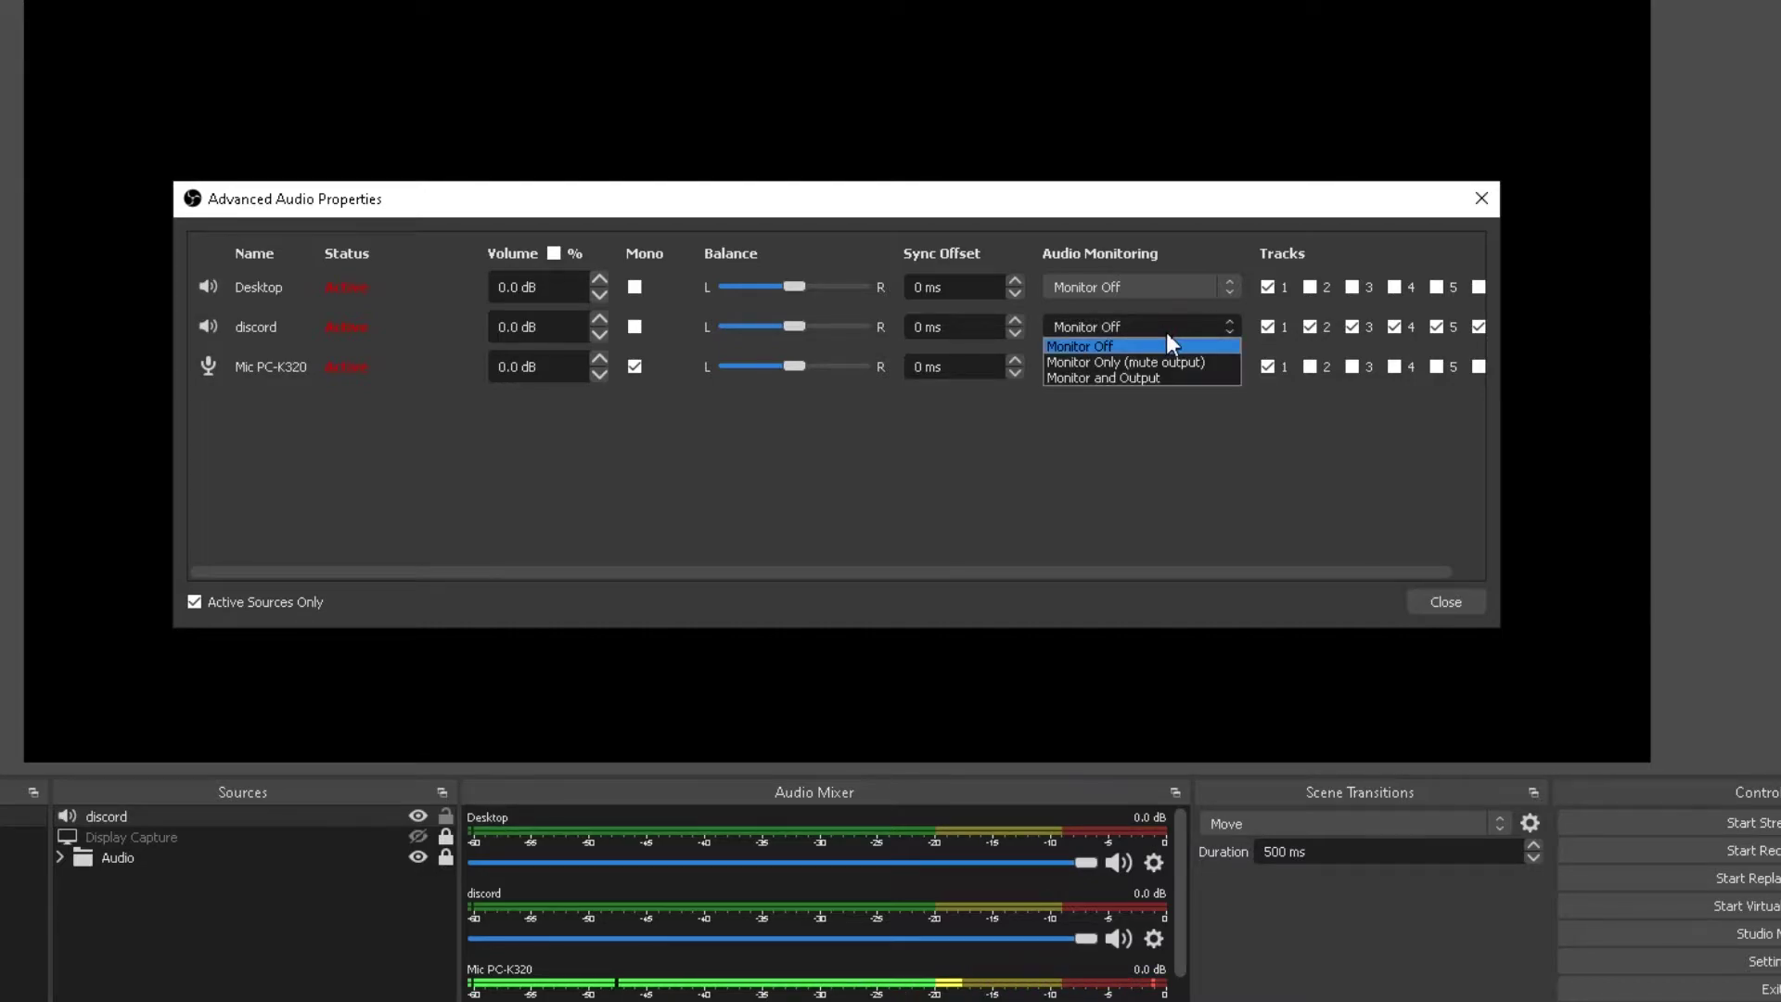
pyautogui.click(1126, 379)
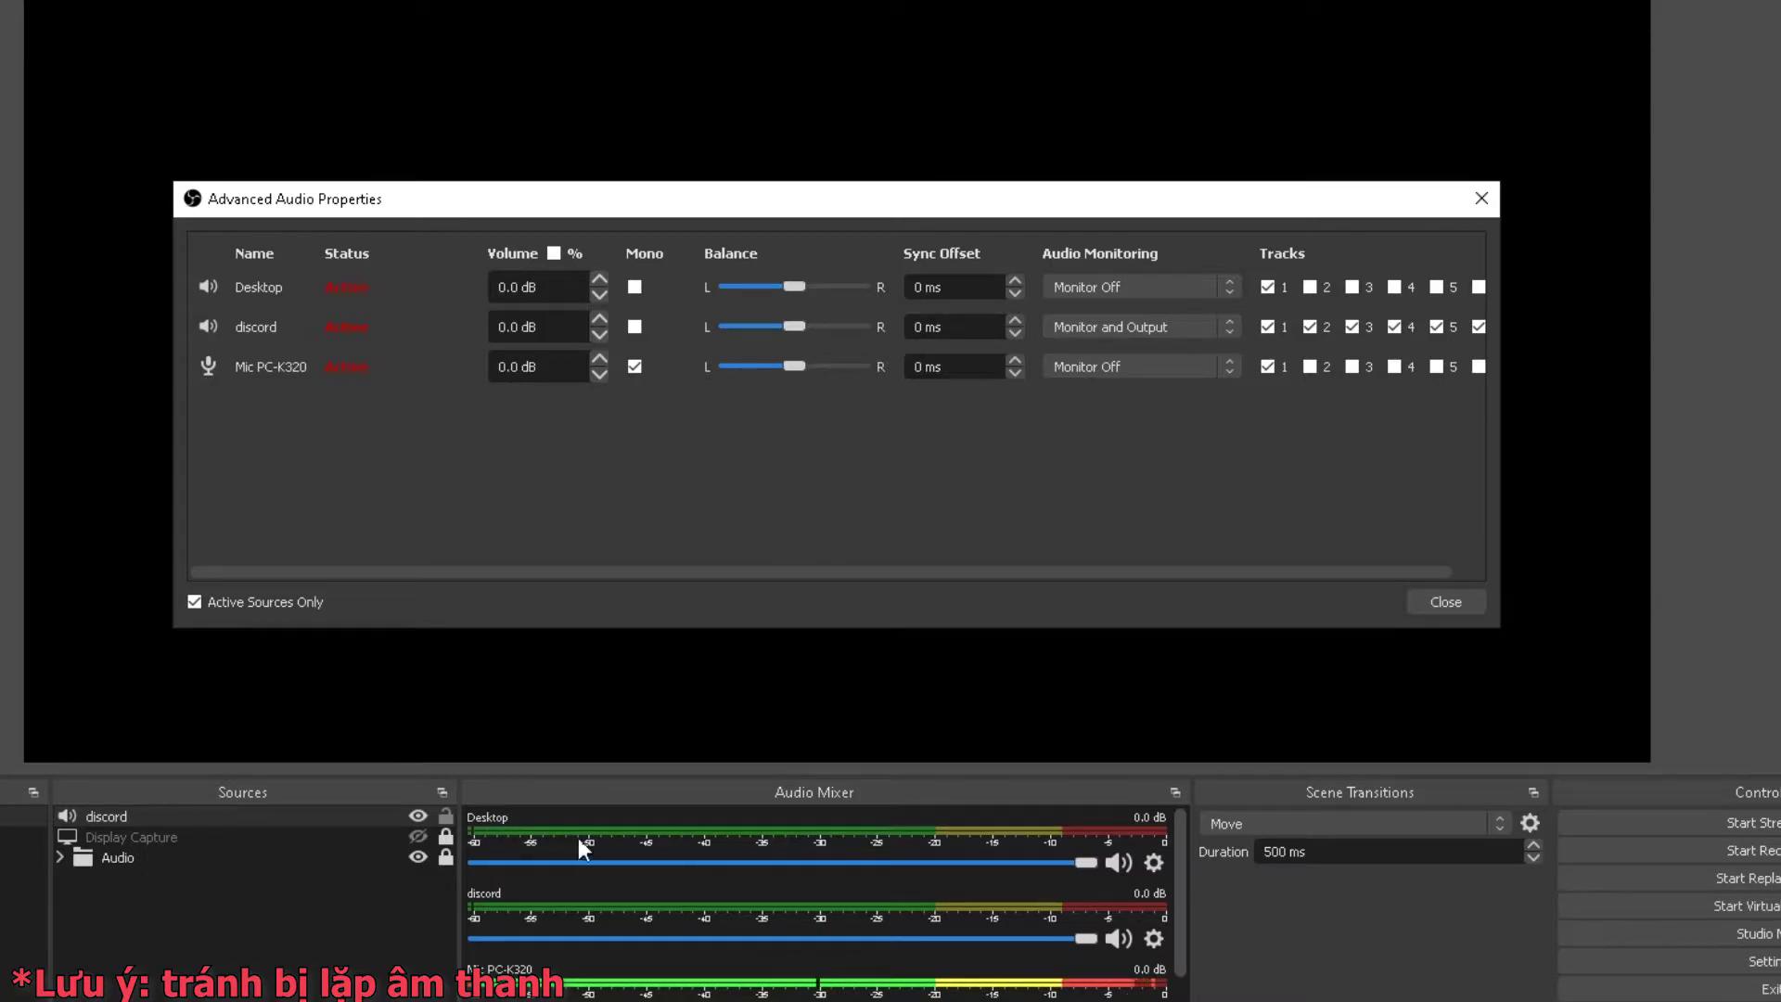
# Try muting the Desktop source in the audio mixer and restore its sound
pyautogui.click(1119, 863)
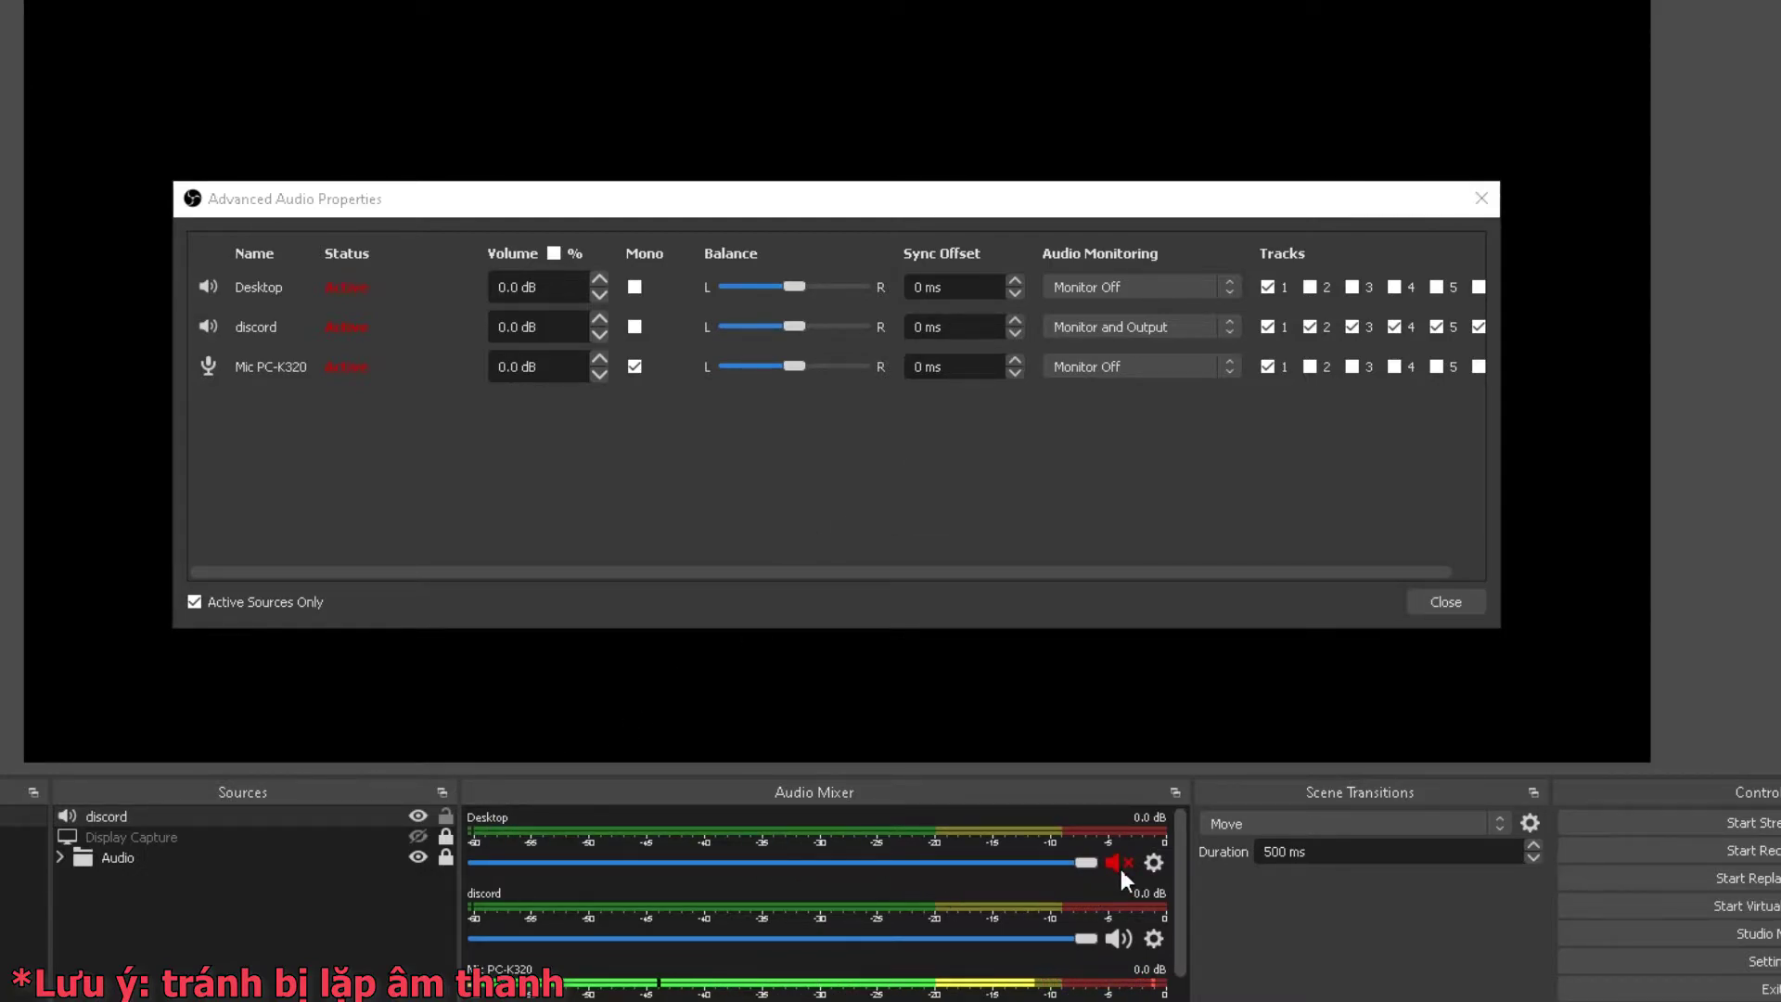
pyautogui.click(1118, 863)
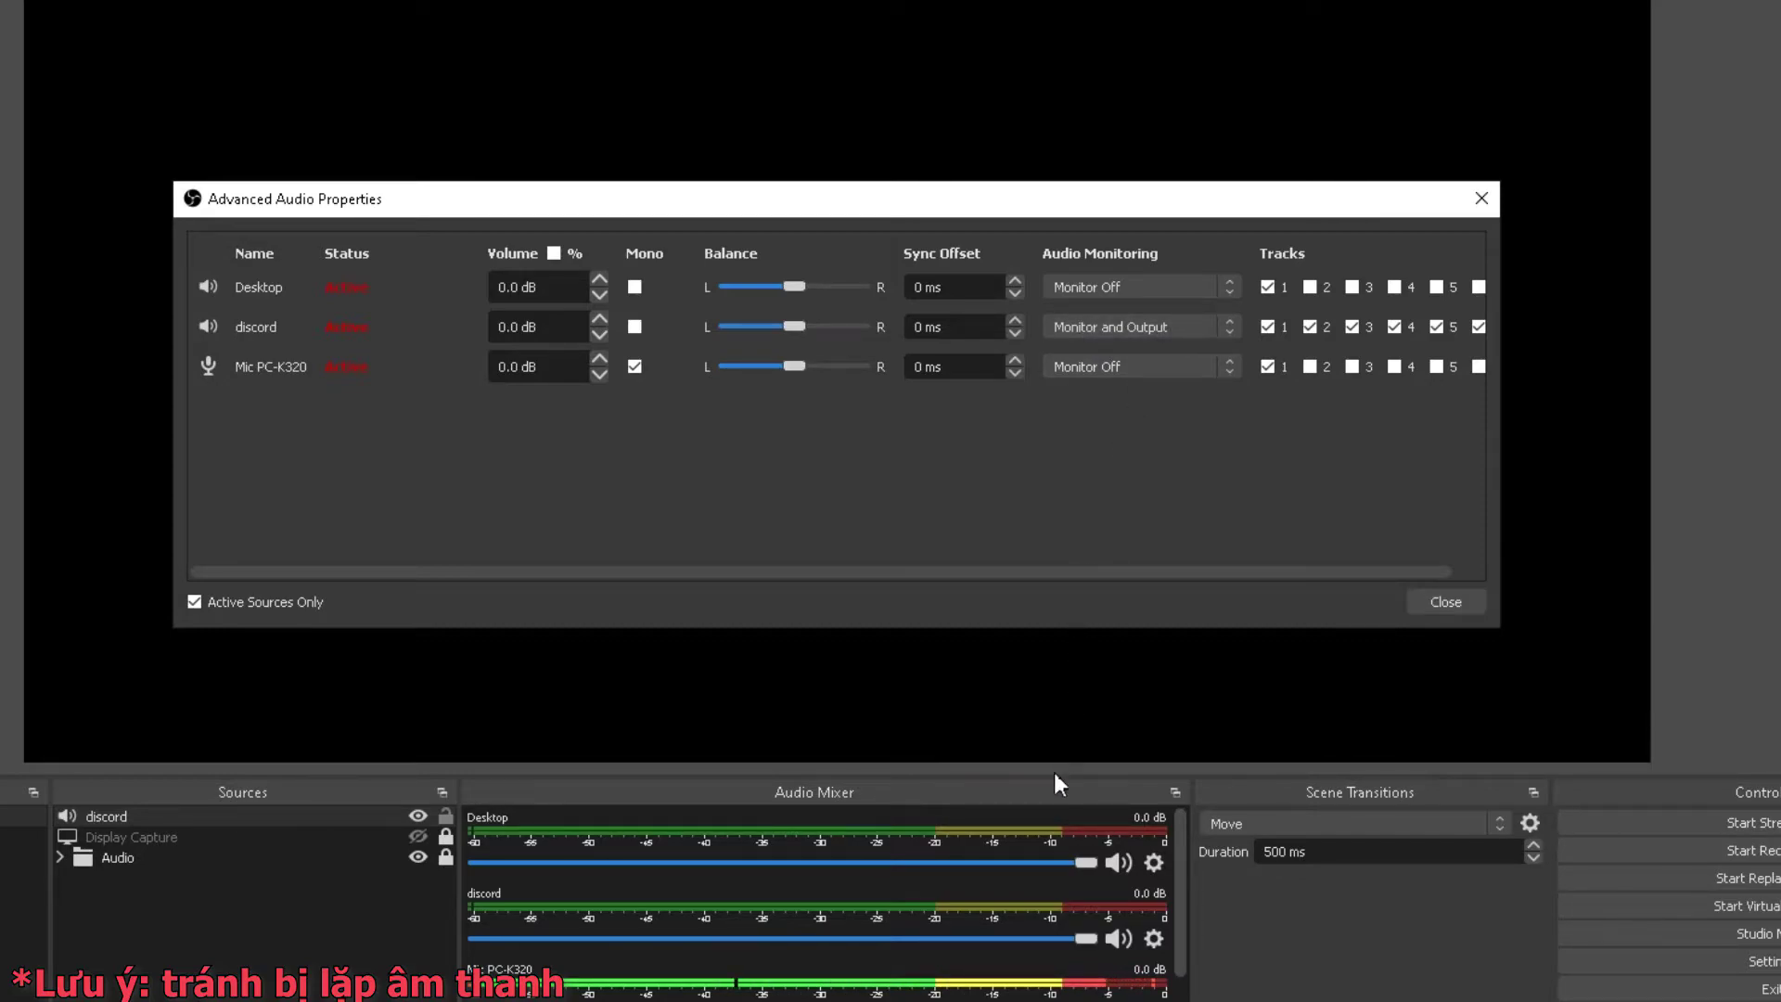
pyautogui.click(1115, 866)
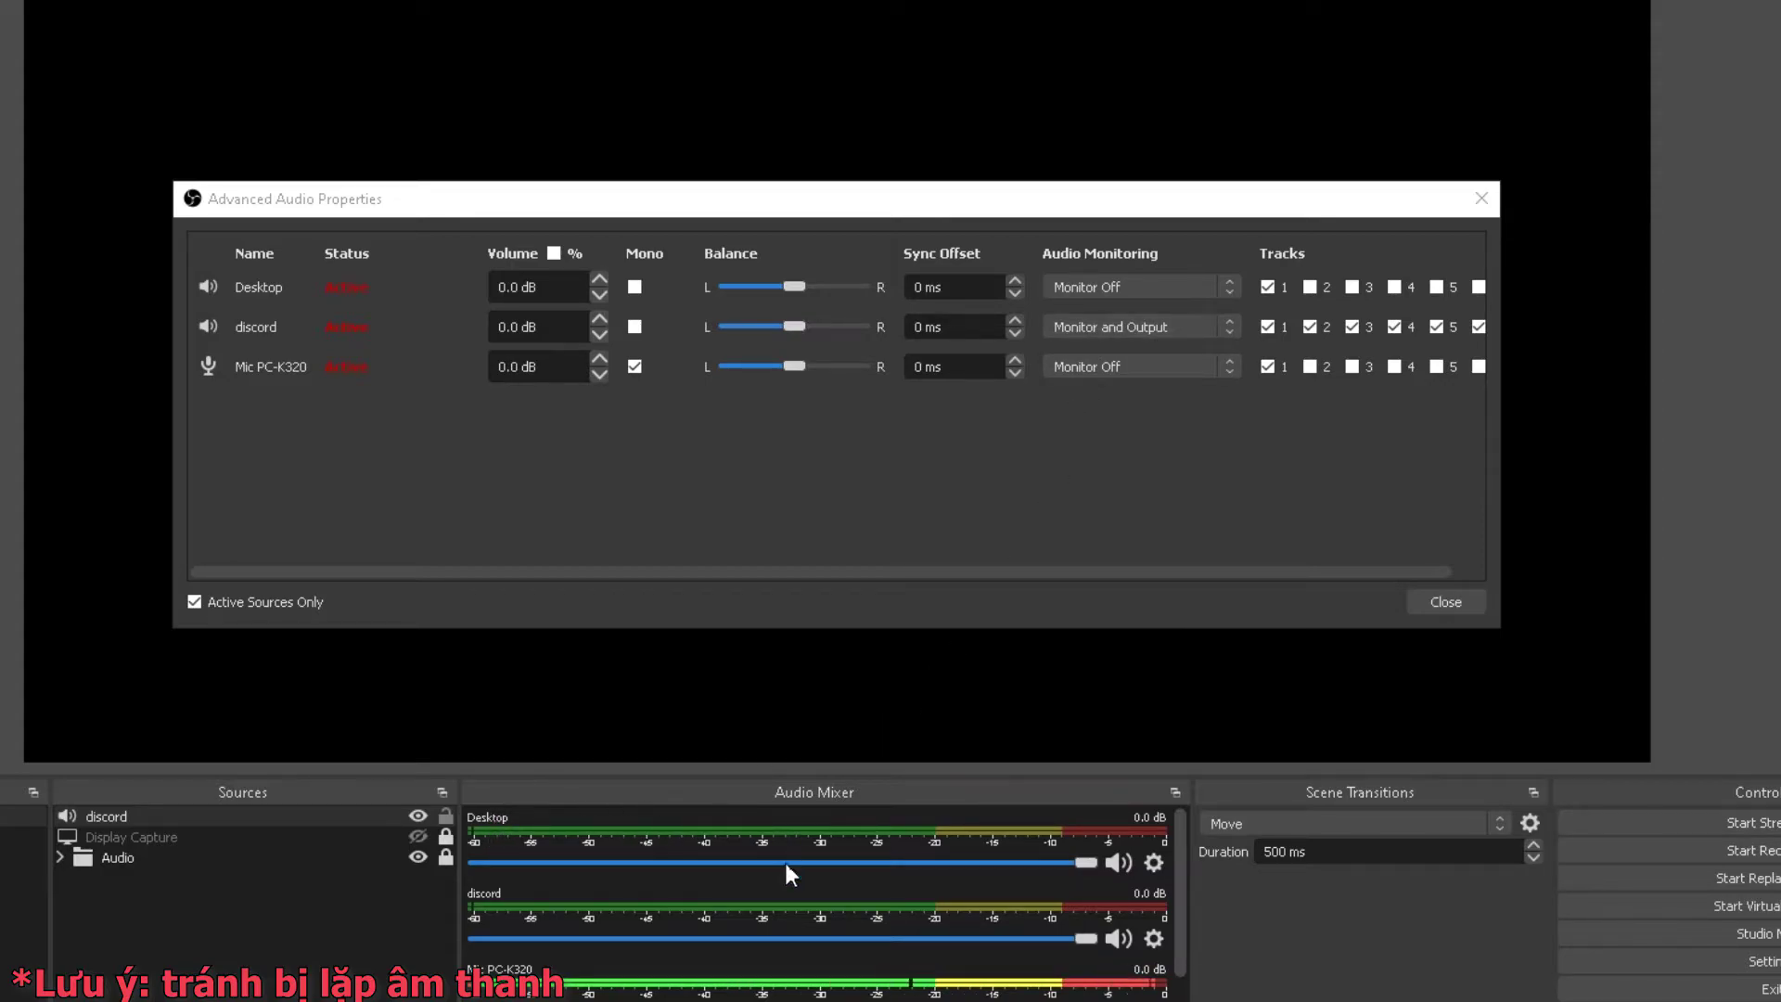
# Change the discord source's audio monitoring to Monitor Only (mute output) and close Advanced Audio Properties
pyautogui.click(1093, 327)
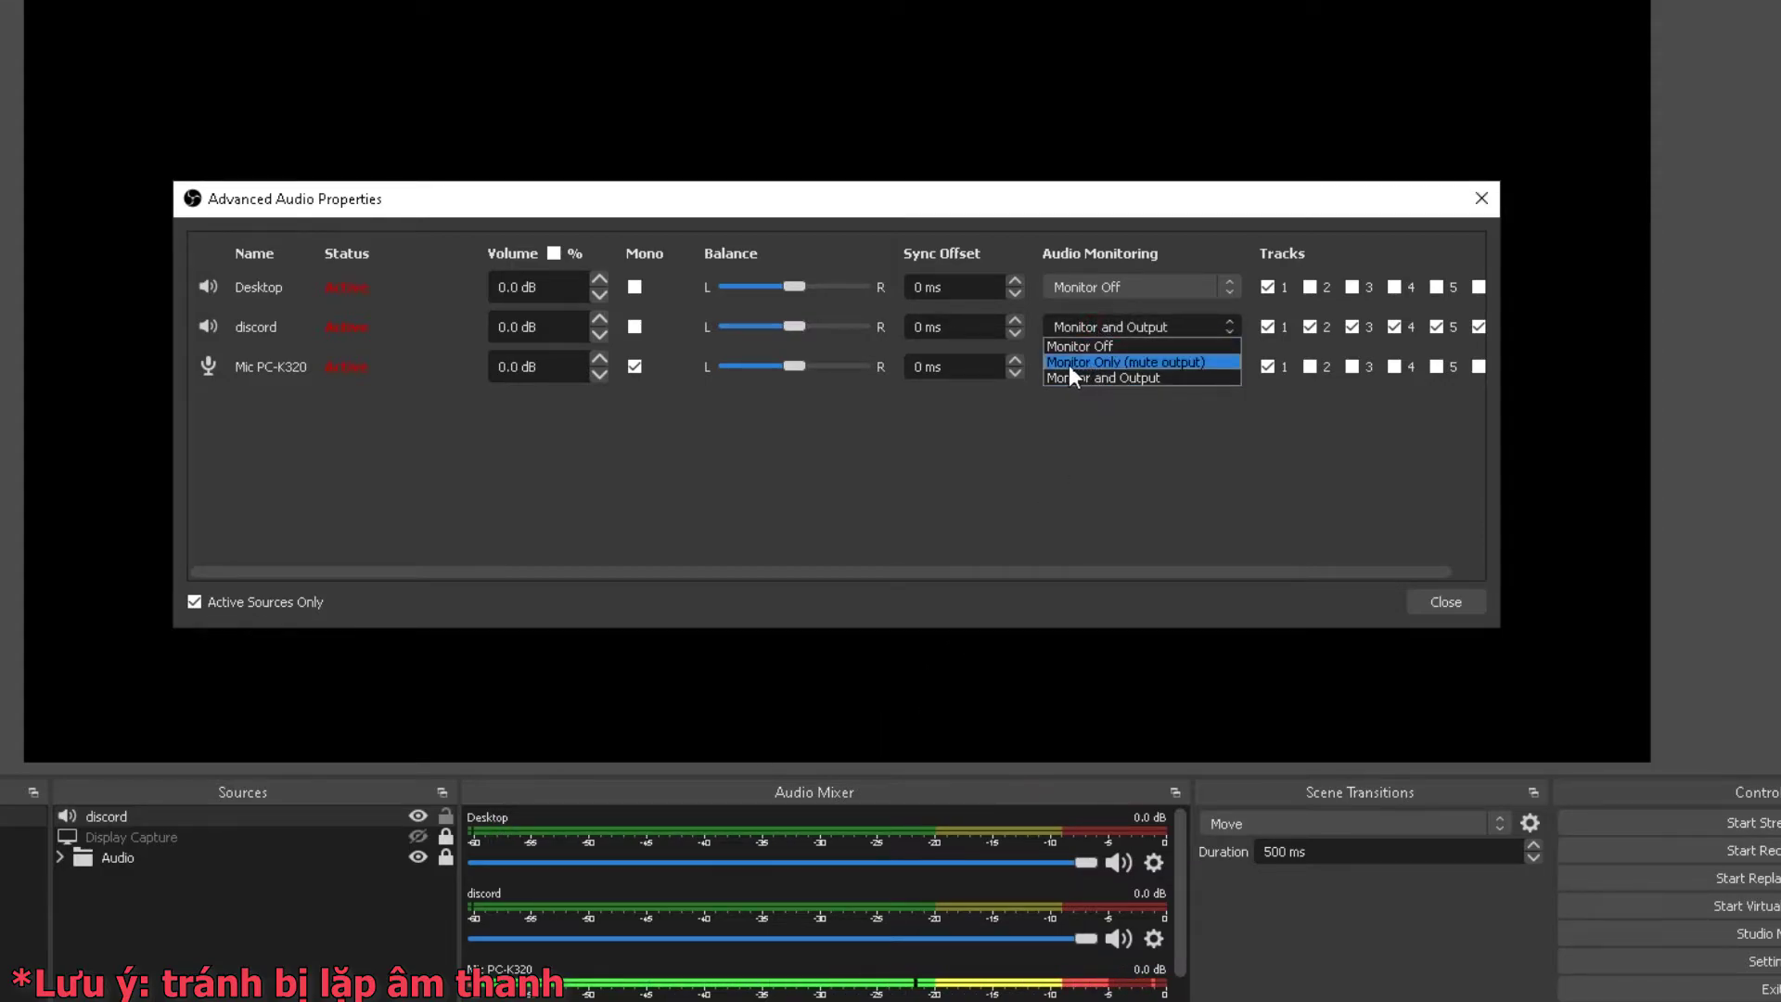
pyautogui.click(1144, 363)
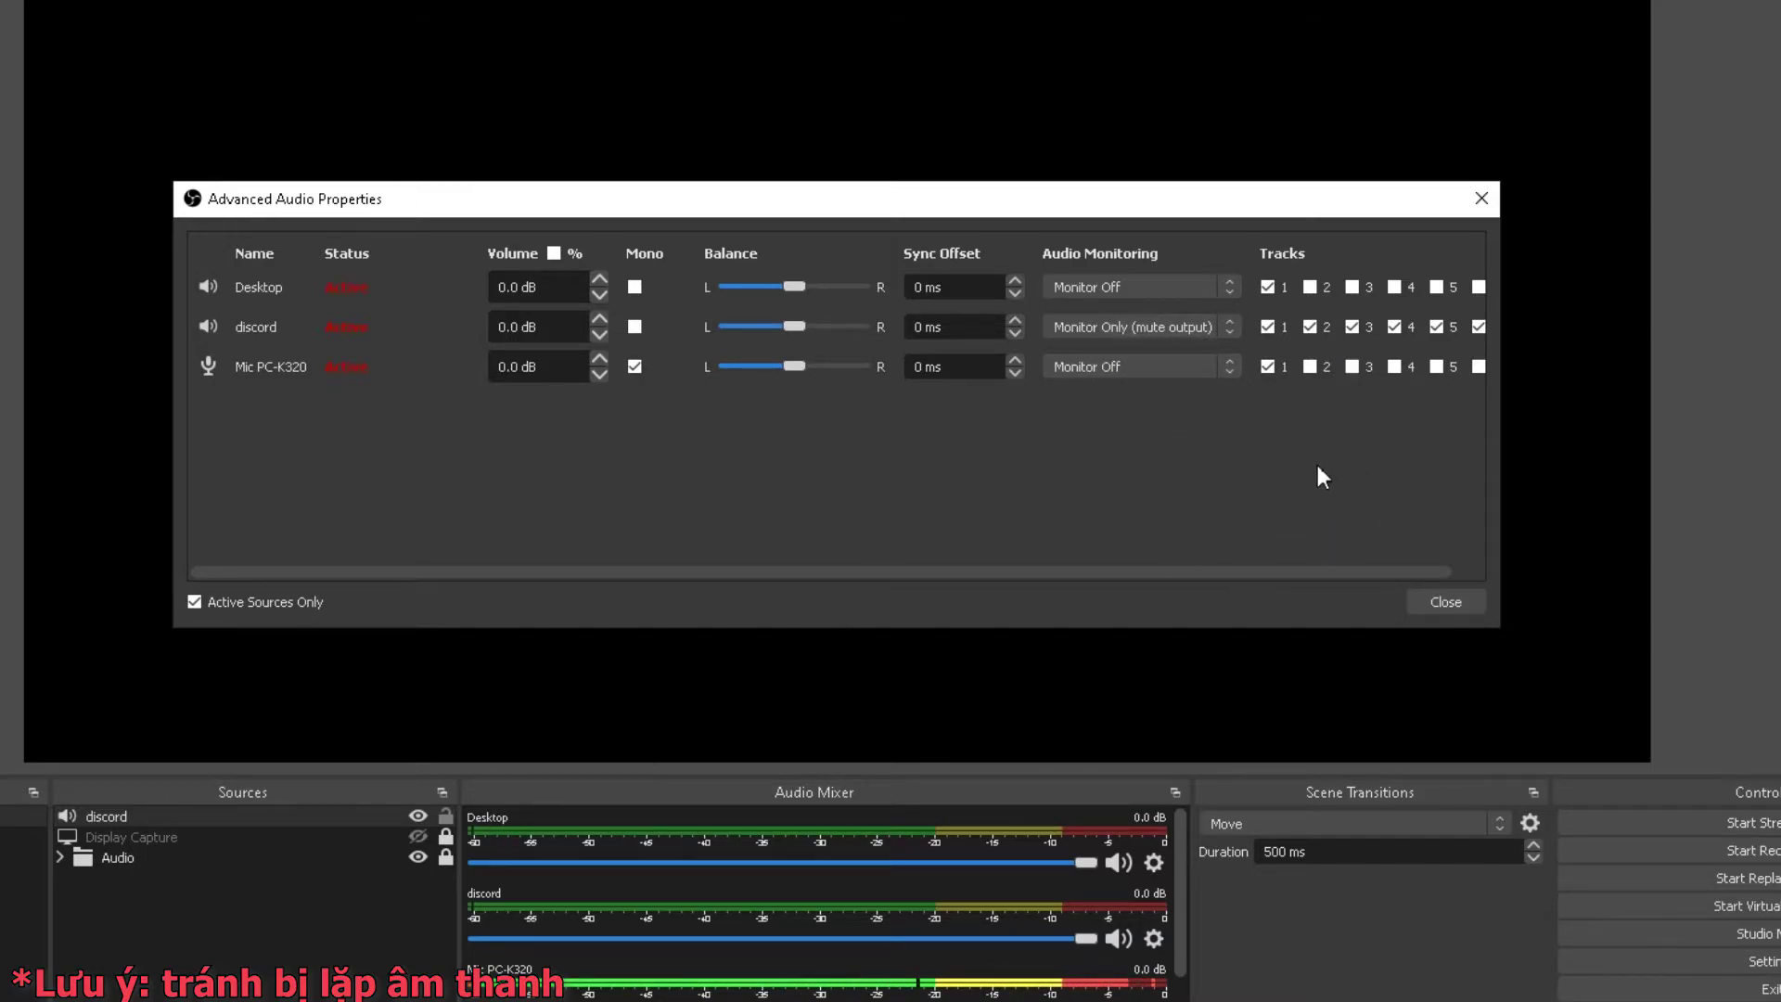
pyautogui.press('Escape')
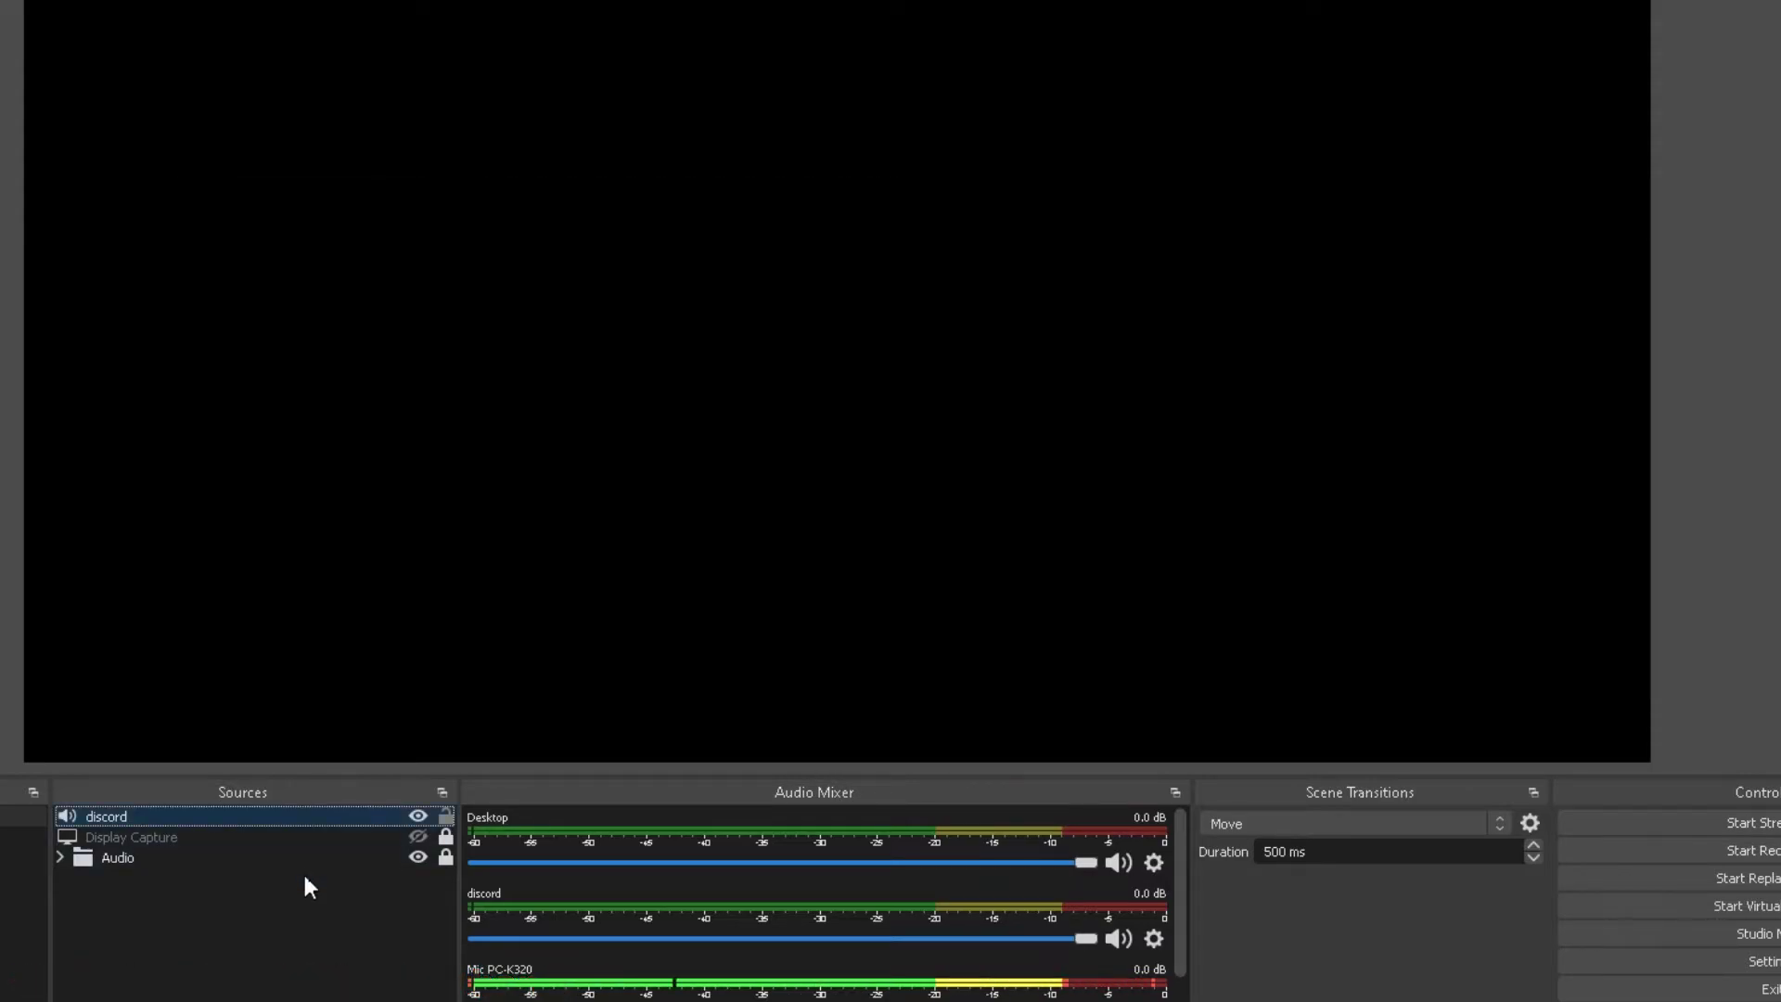
# Try toggling the discord source's visibility and lowering its mixer volume, restoring both
pyautogui.click(304, 905)
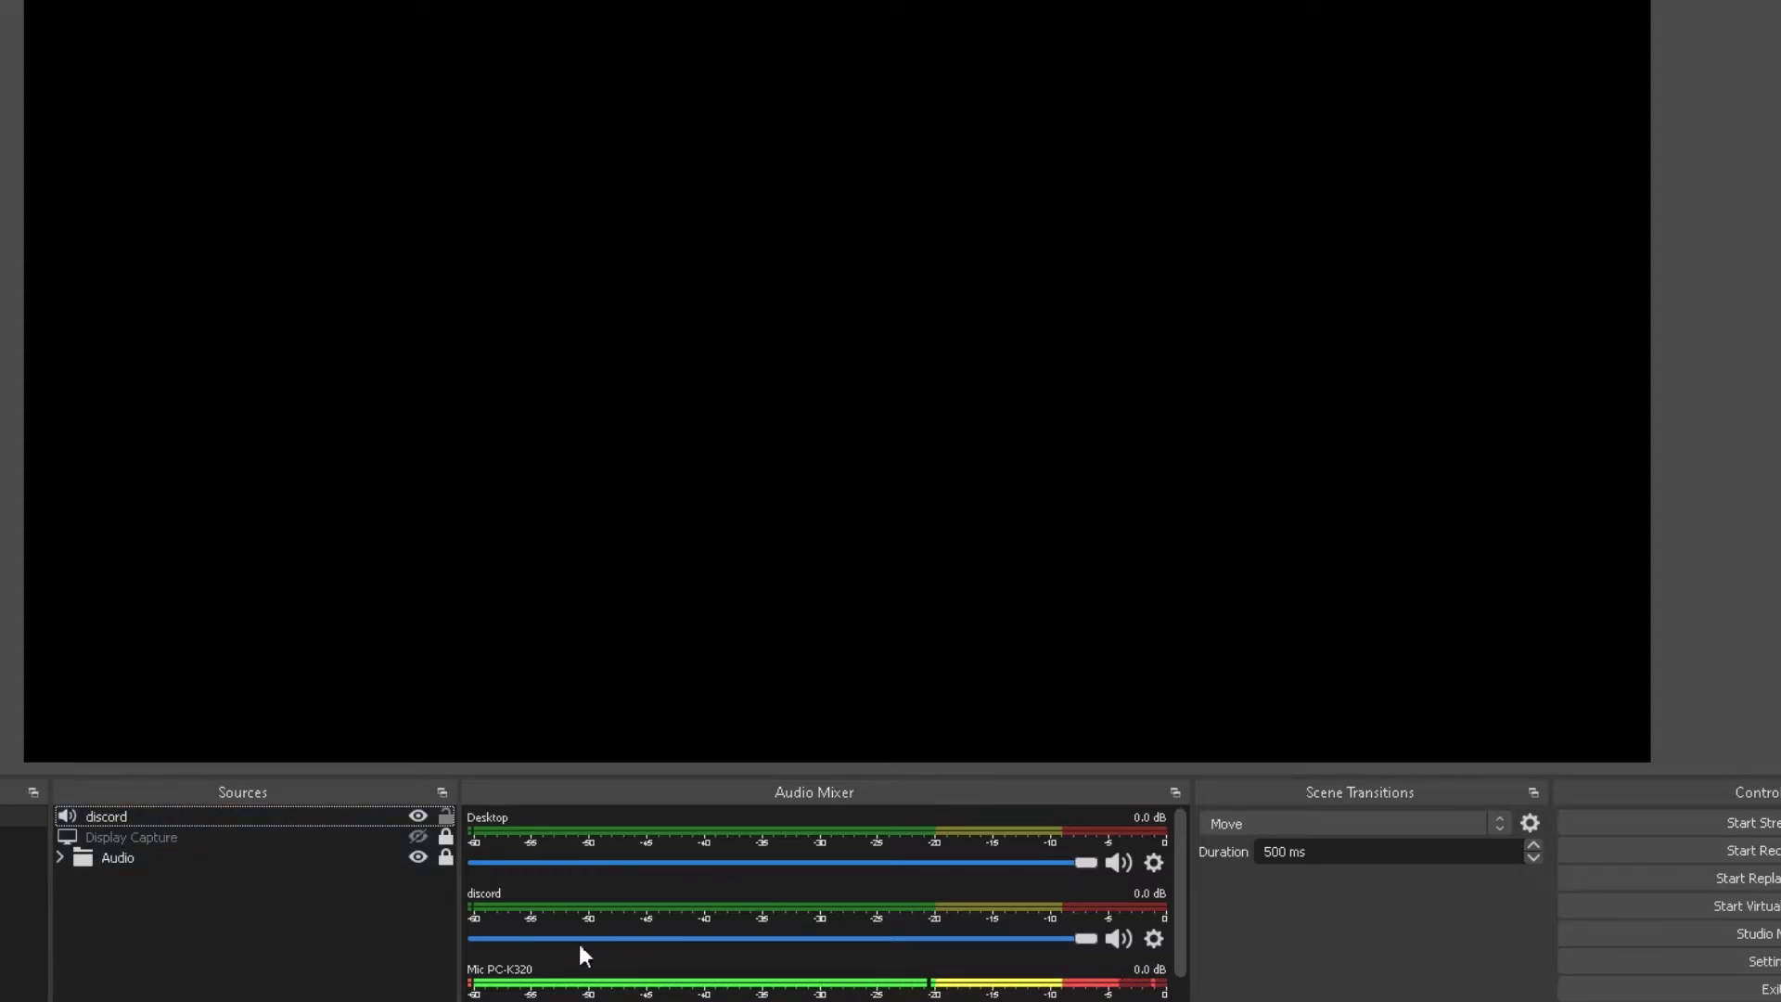
pyautogui.click(417, 815)
pyautogui.click(425, 864)
pyautogui.click(415, 816)
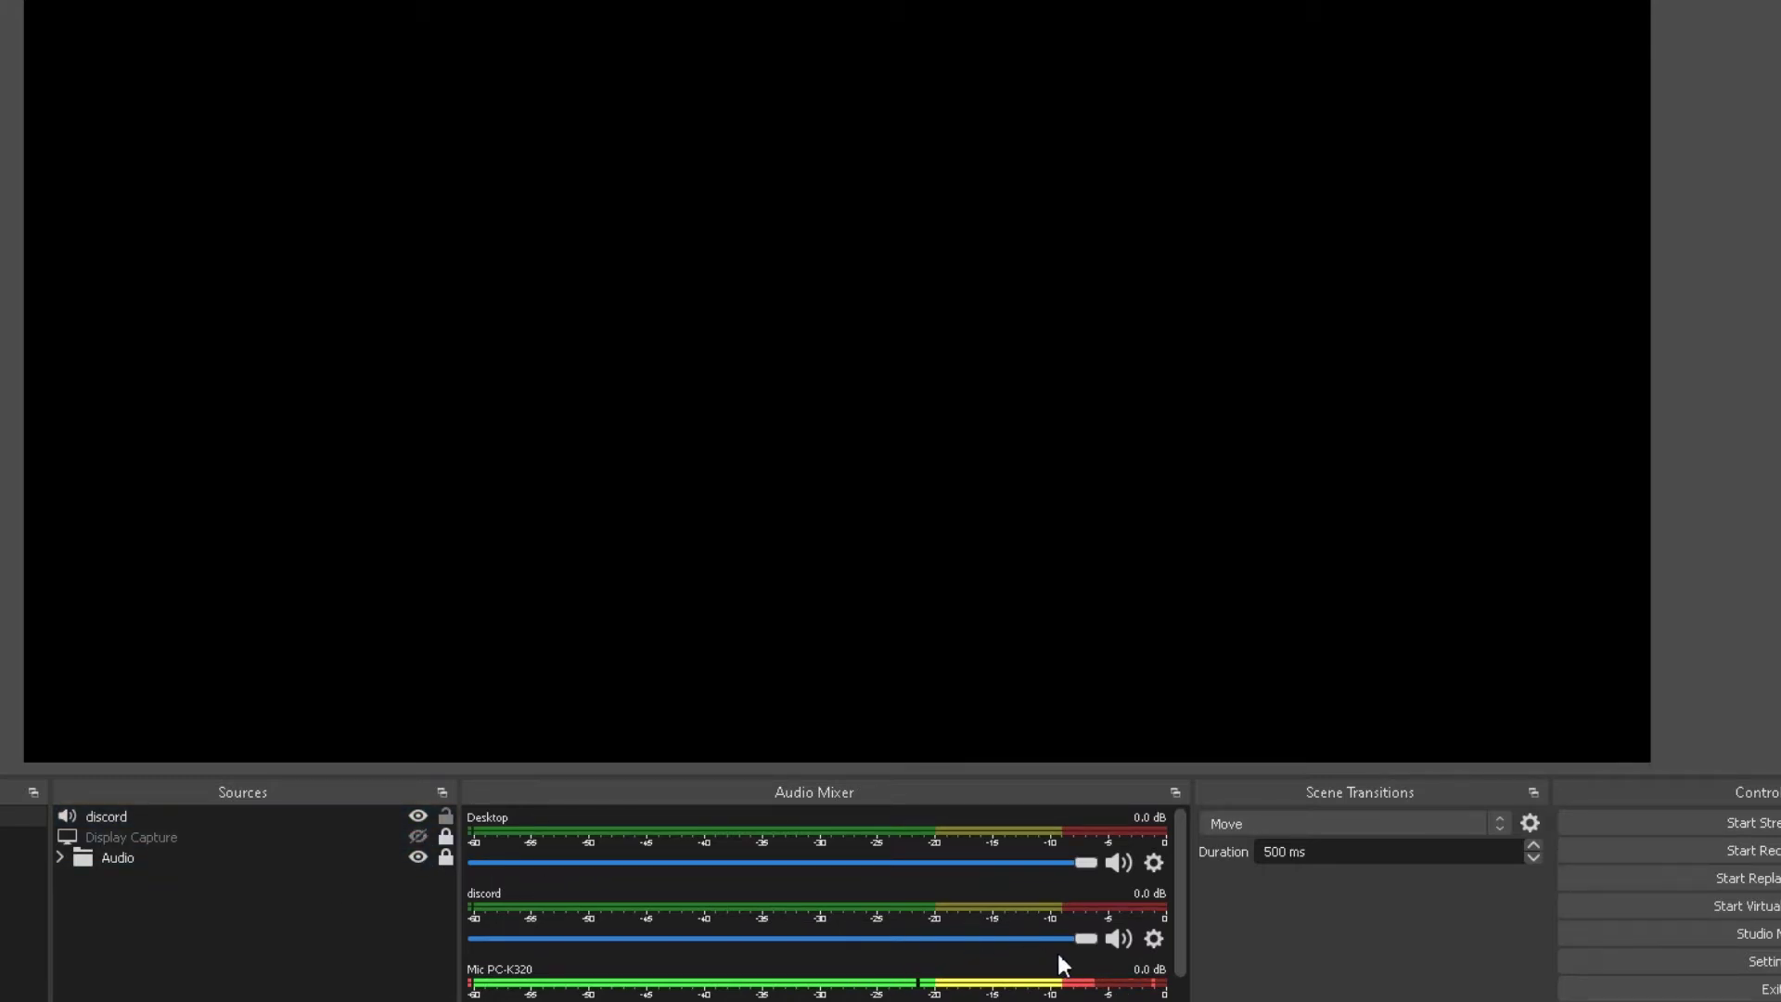
pyautogui.moveTo(1085, 939); pyautogui.dragTo(811, 939)
pyautogui.hotkey('ctrl', 'z')
# Review the discord source's properties, then switch to Chrome and view the VB-Cables A+B and C+D downloads
pyautogui.click(365, 816)
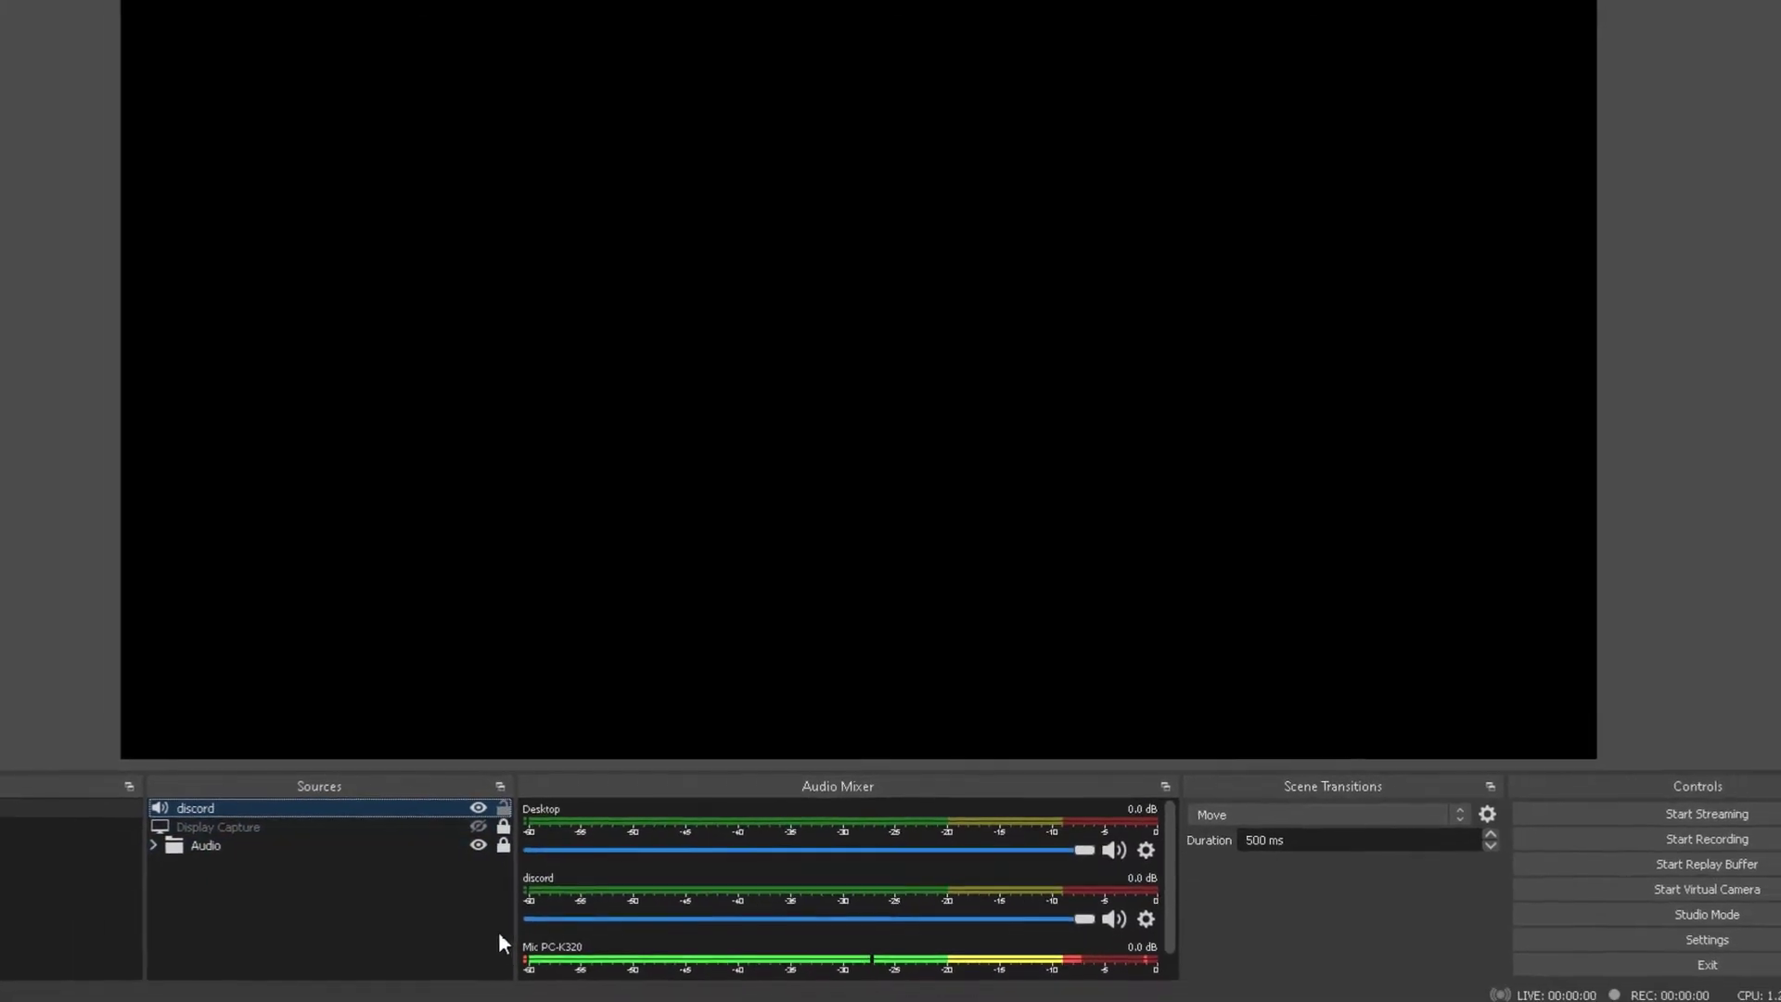
pyautogui.doubleClick(429, 811)
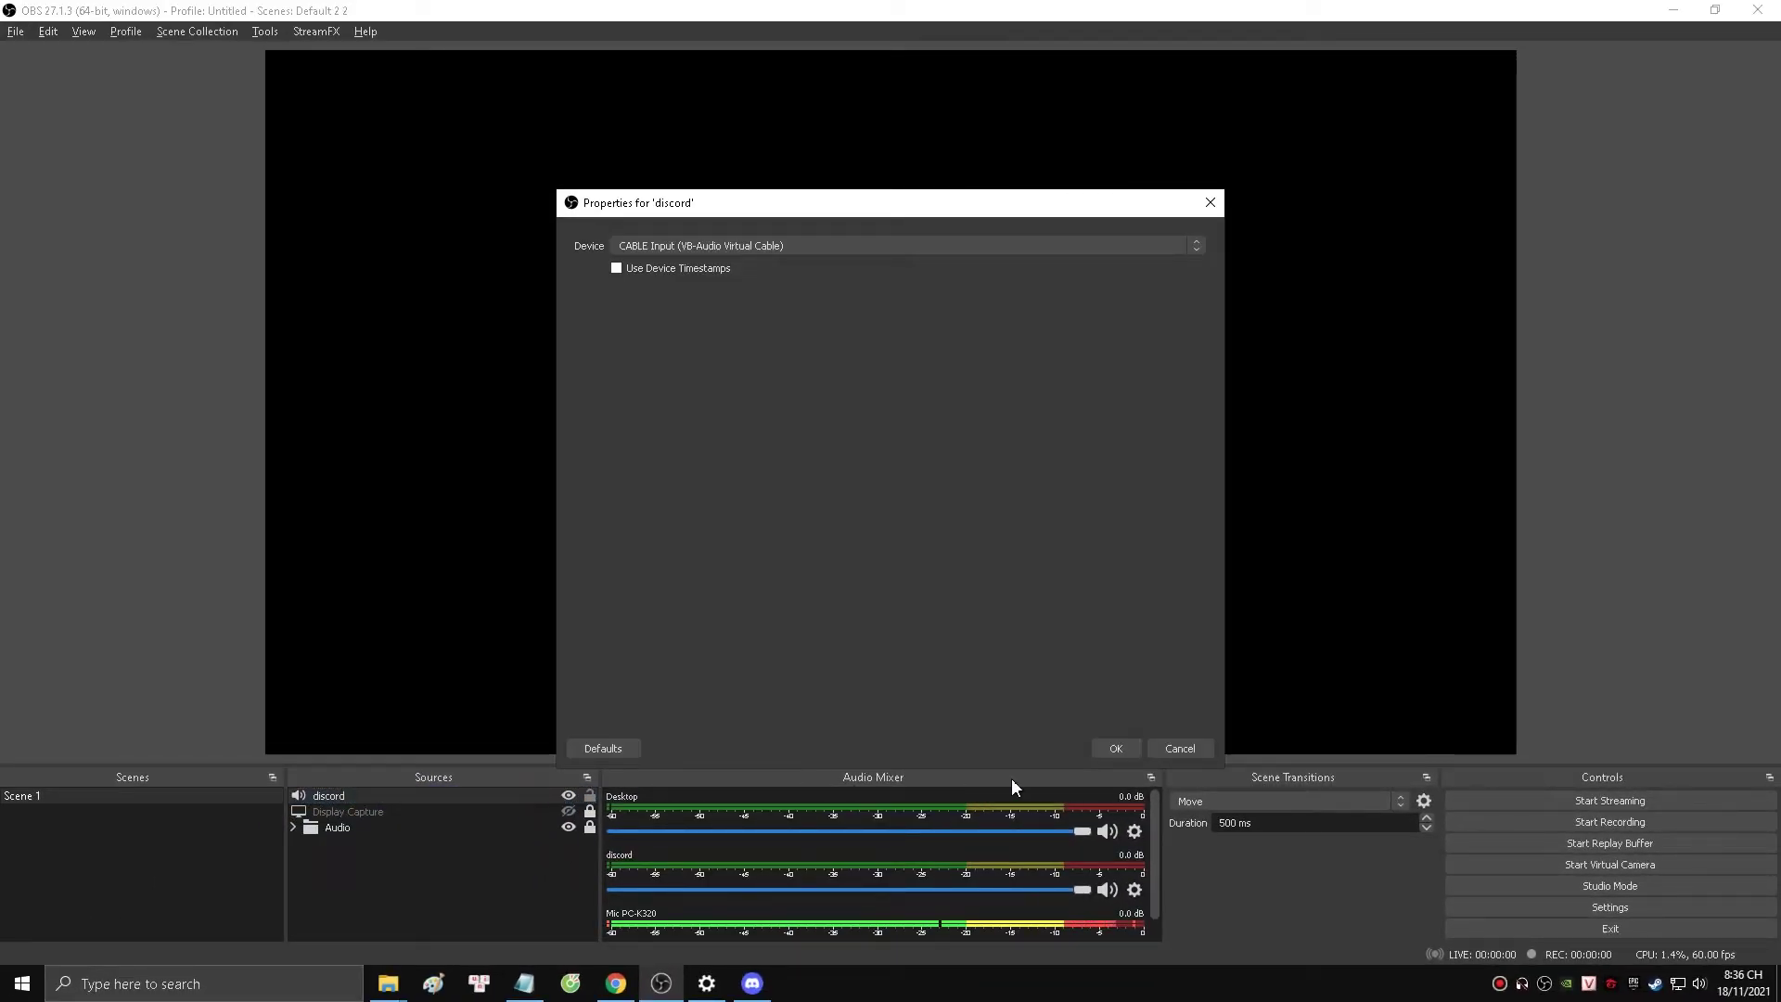
pyautogui.click(1161, 755)
pyautogui.click(616, 983)
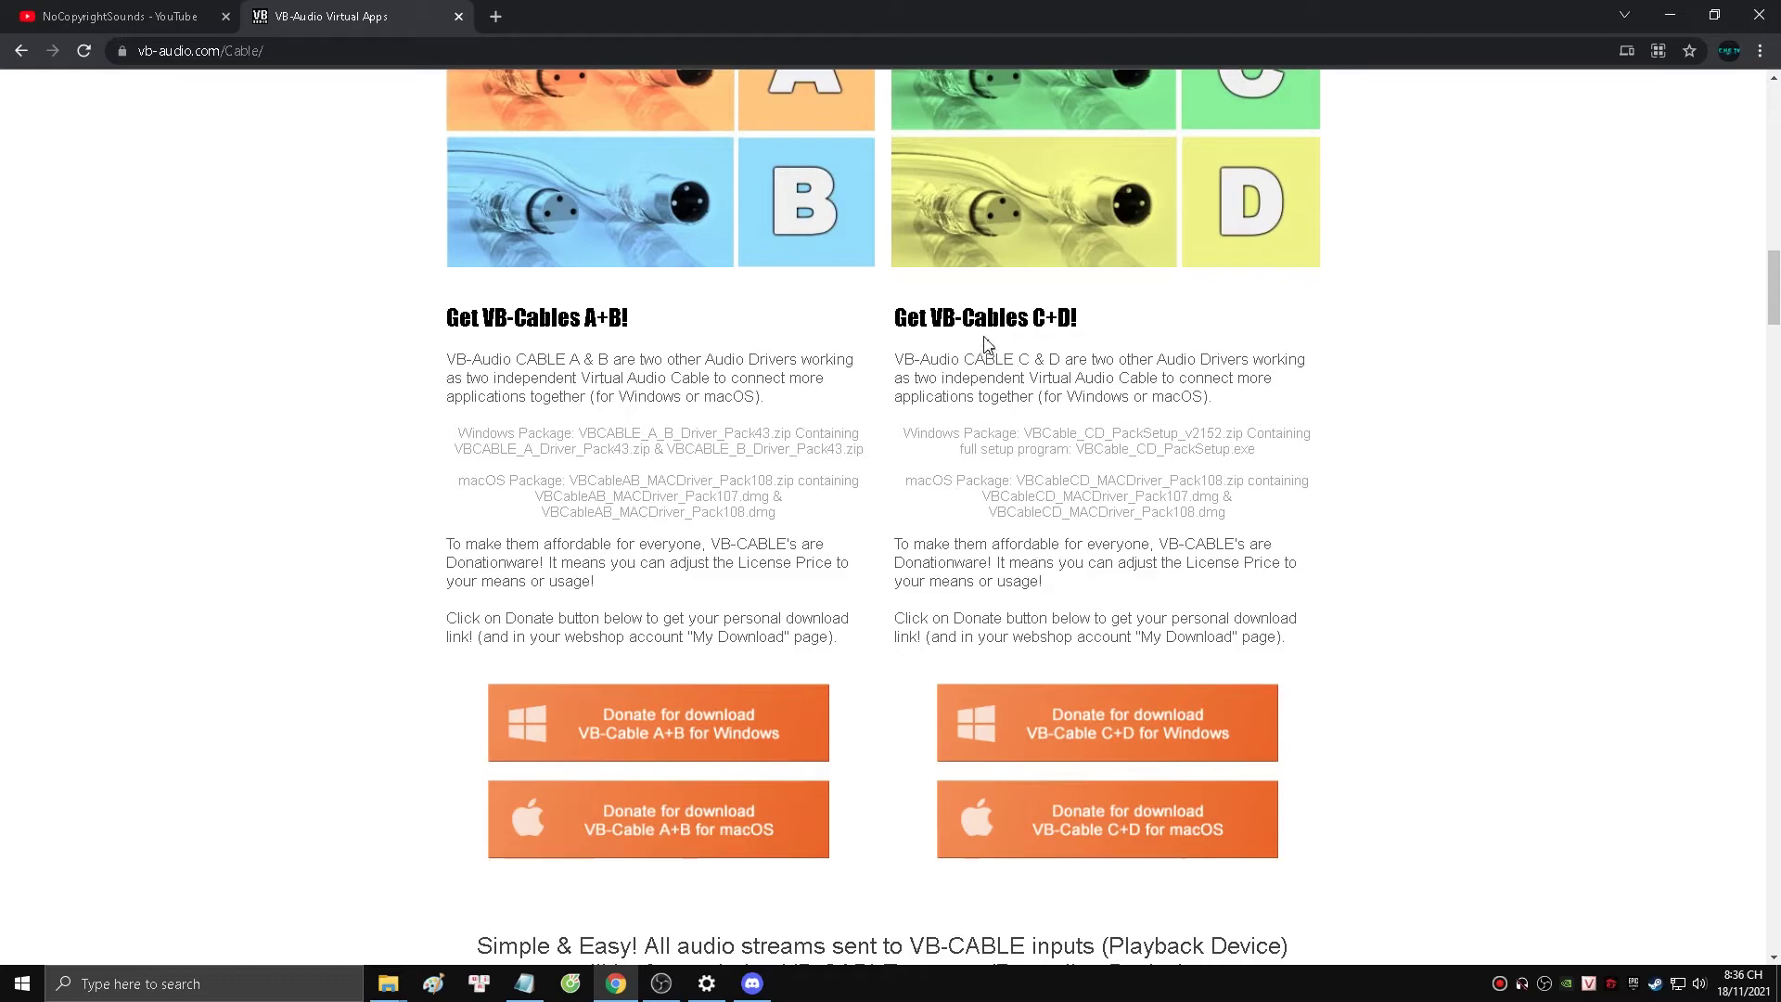
pyautogui.scroll(2, 976, 346)
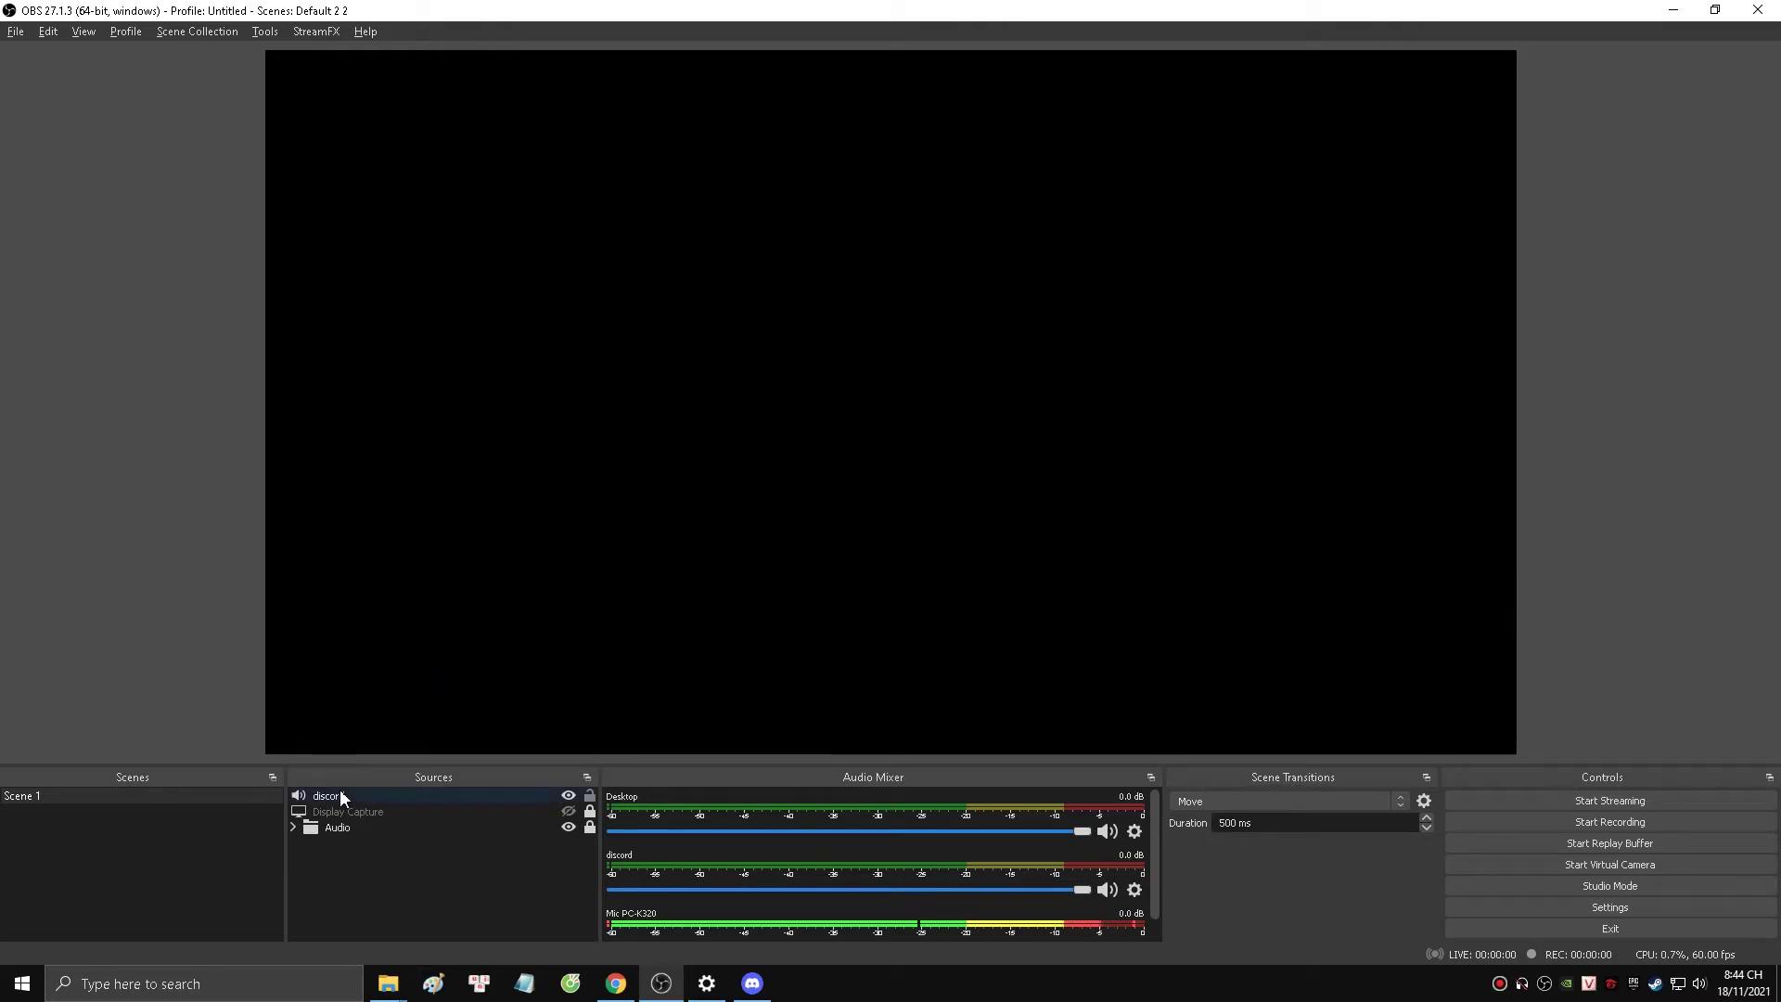
# Delete the discord source in OBS Studio and open App volume and device preferences in the Windows Sound settings
pyautogui.press('Delete')
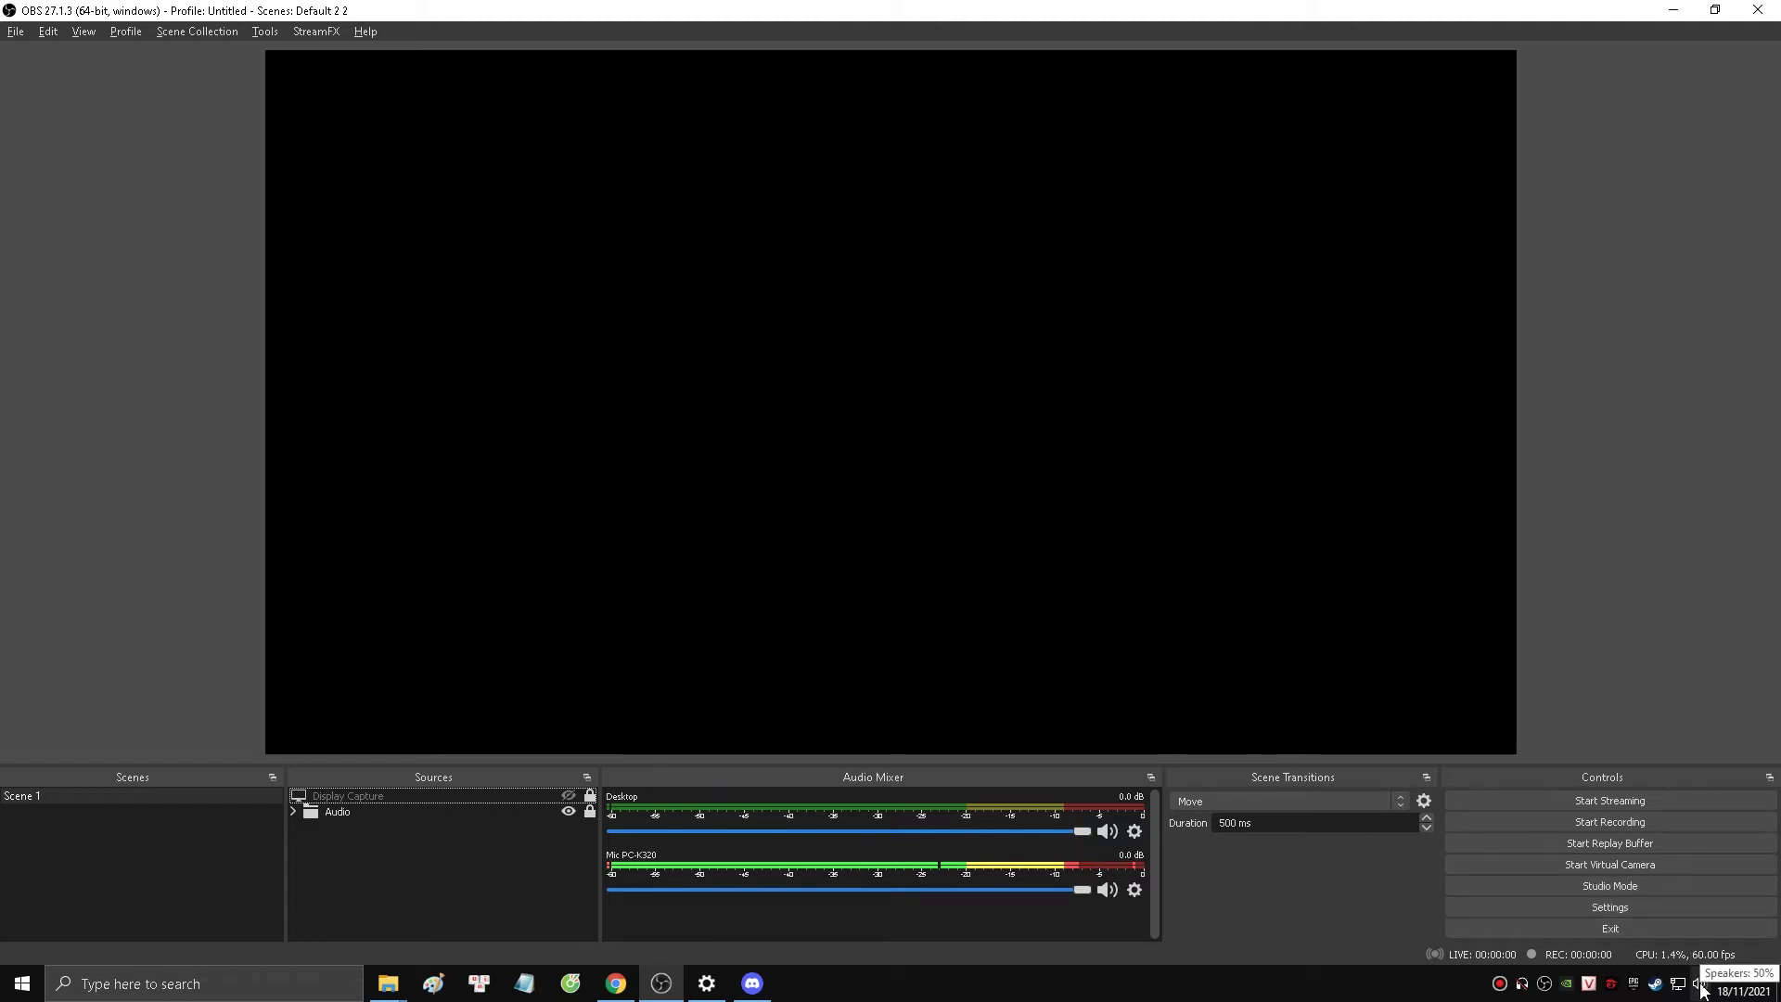
pyautogui.rightClick(1701, 990)
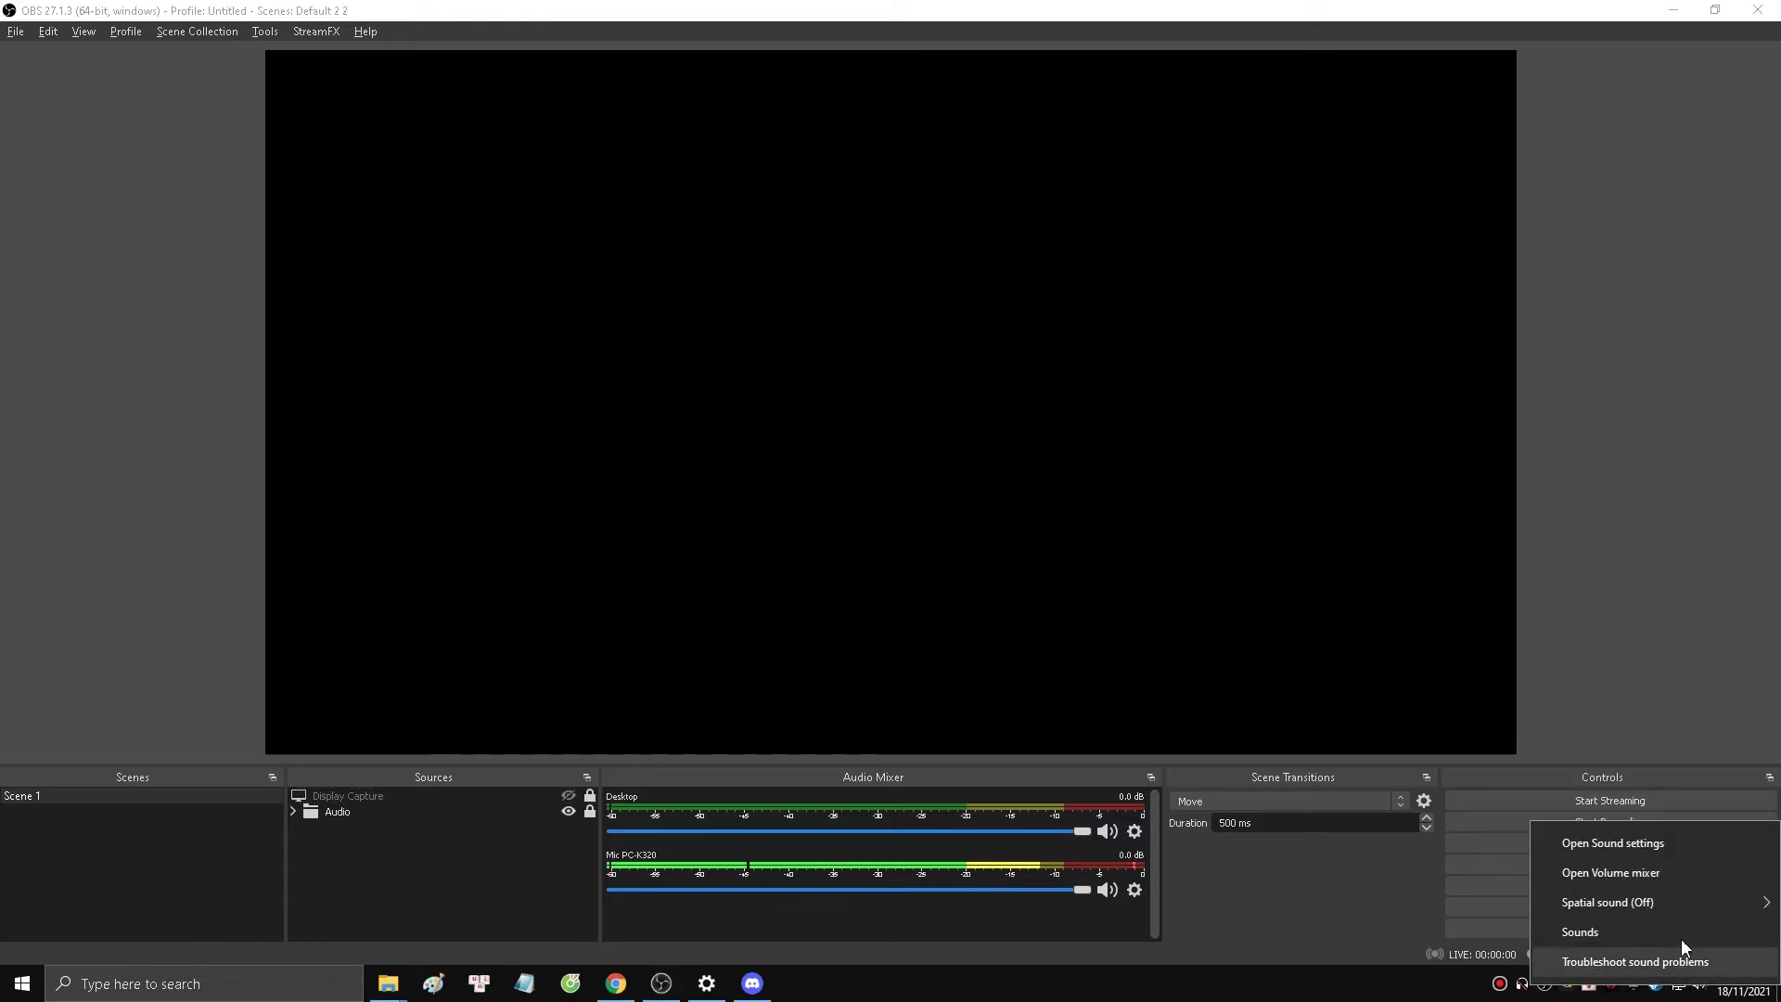
pyautogui.click(1686, 852)
pyautogui.scroll(-1, 1168, 696)
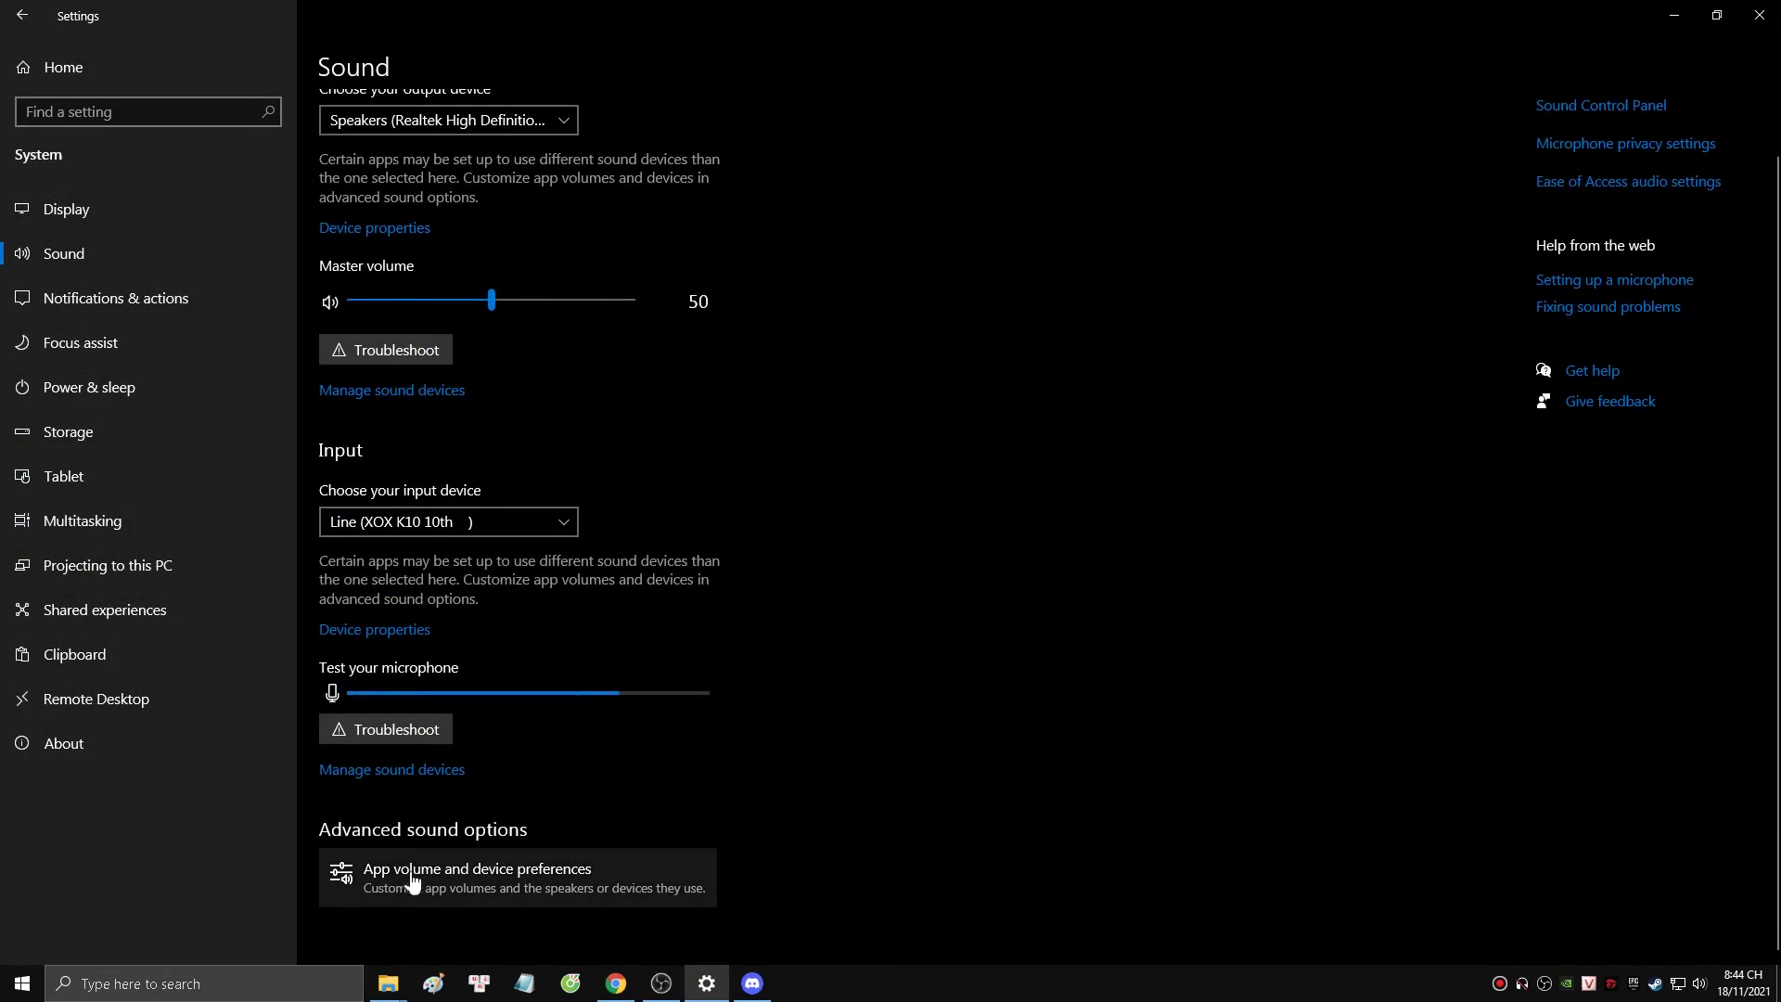
pyautogui.click(554, 886)
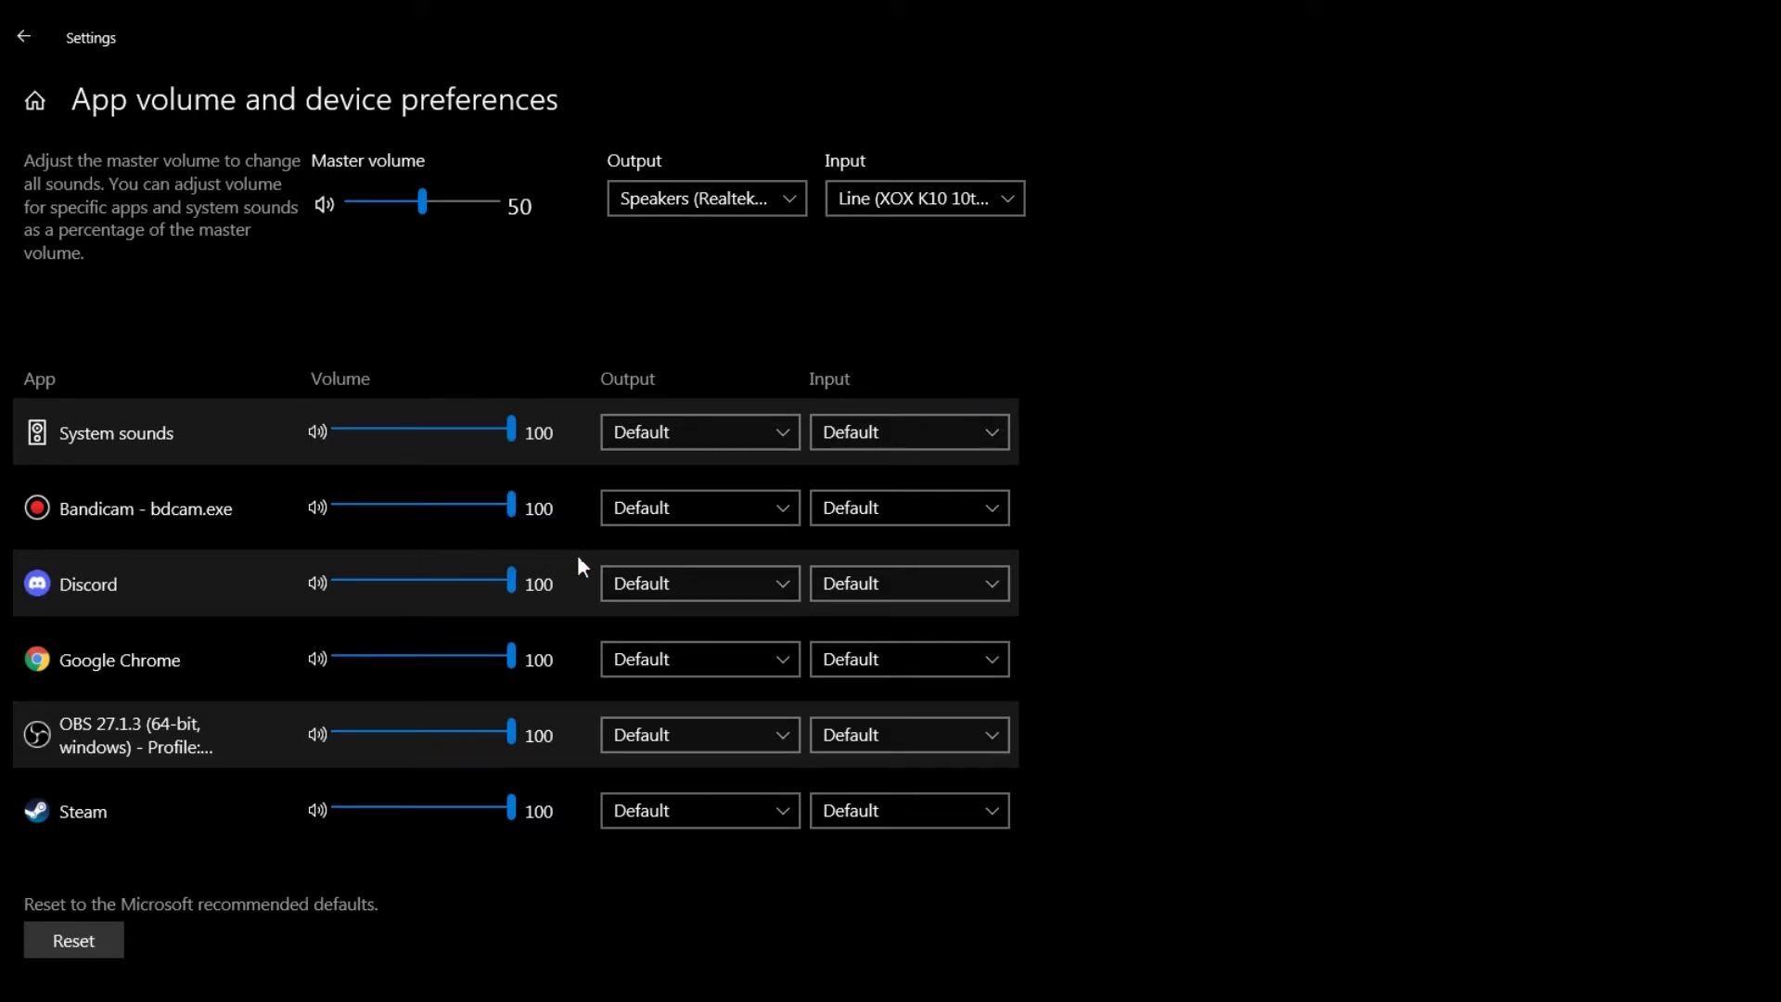
# Set the output device of both Discord and Google Chrome to CABLE Input (VB-Audio Virtual Cable)
pyautogui.click(667, 583)
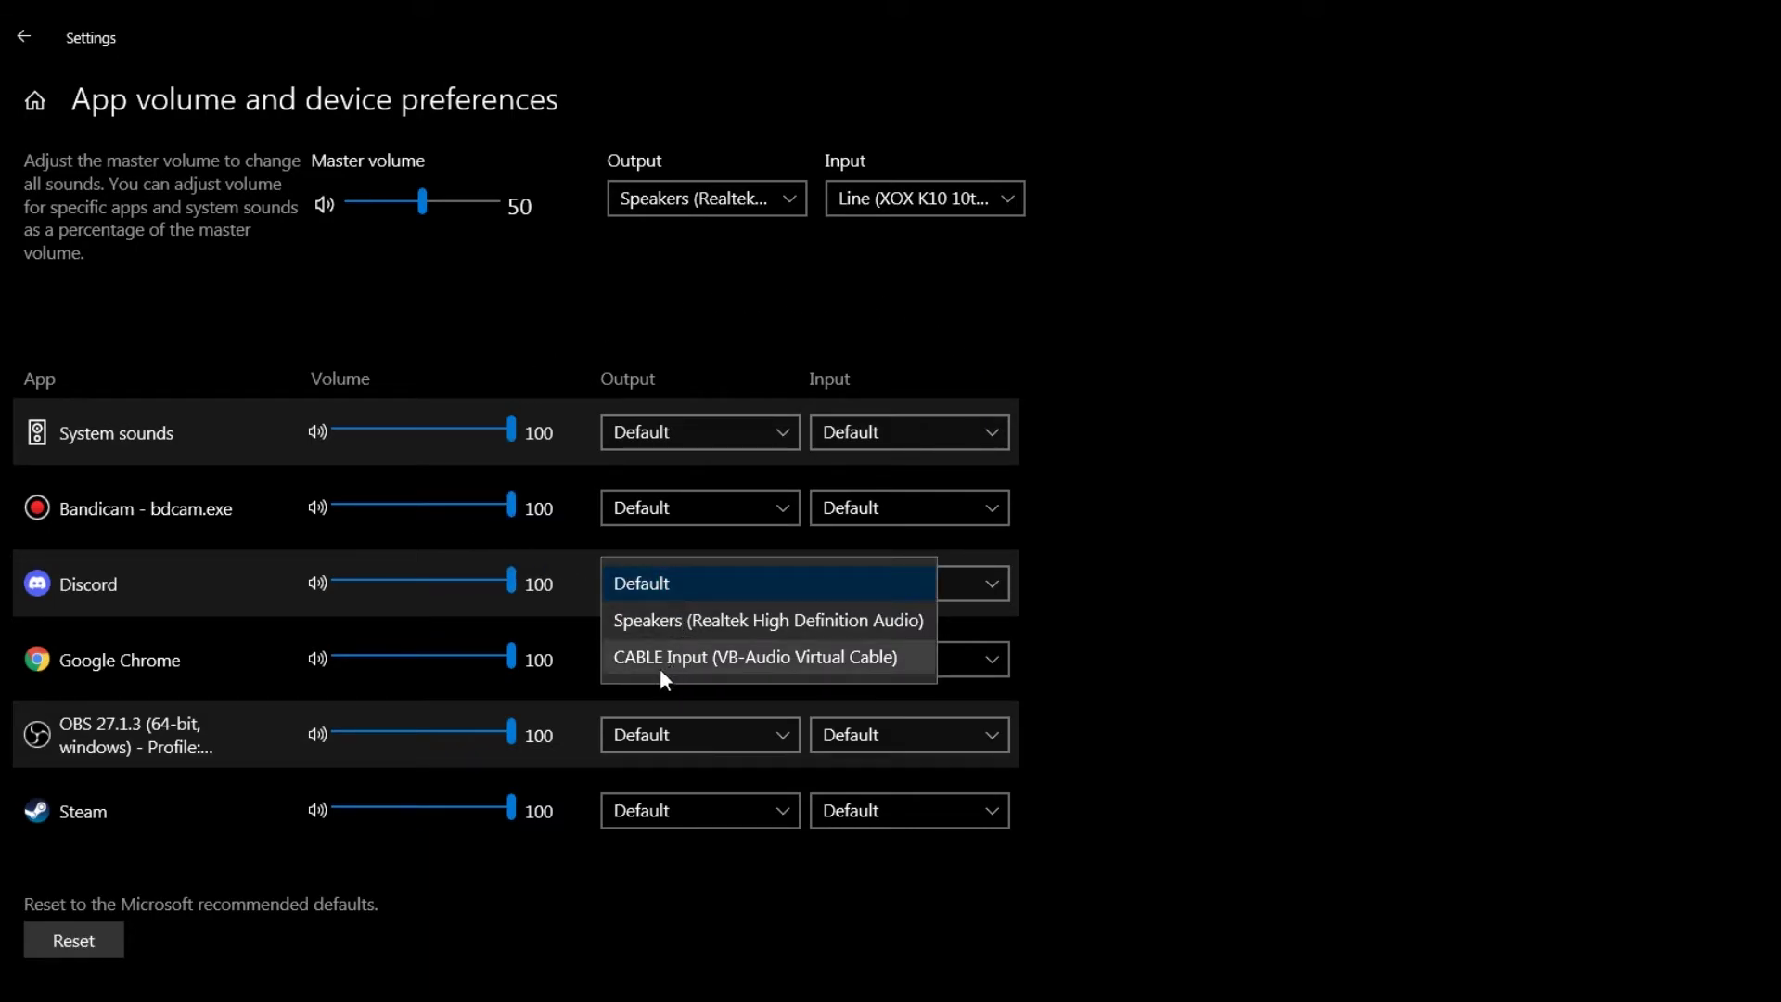
pyautogui.click(1201, 593)
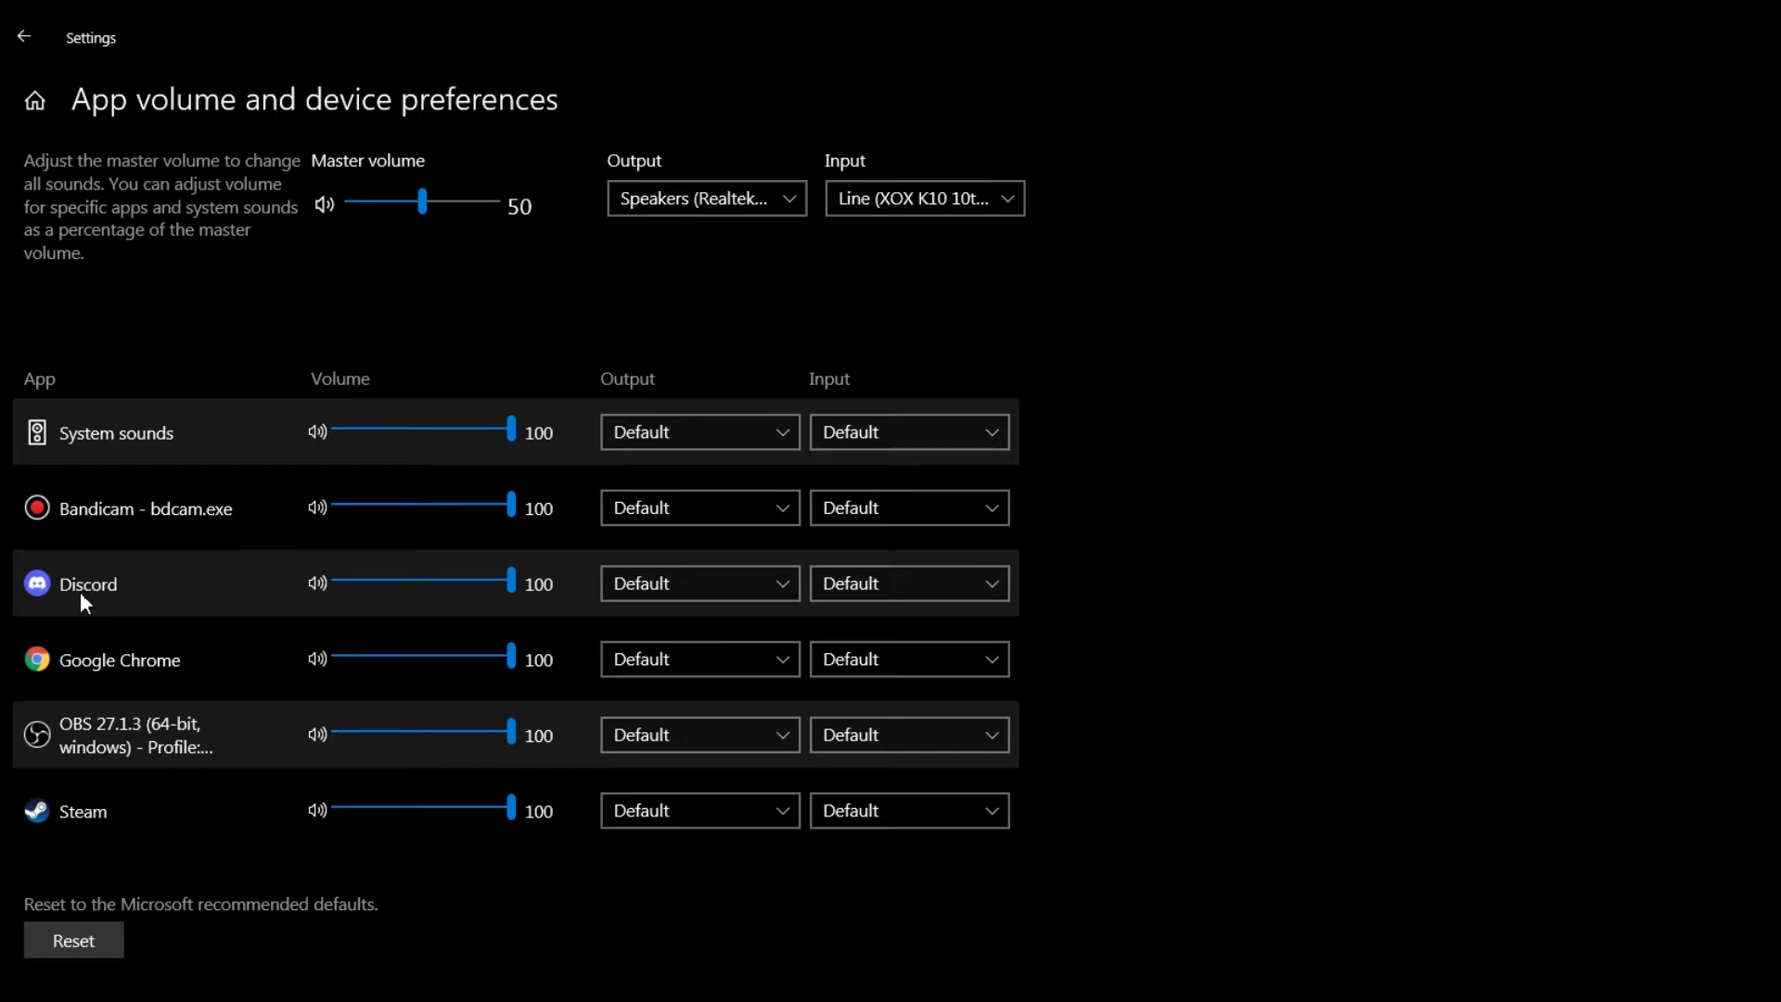
pyautogui.click(649, 584)
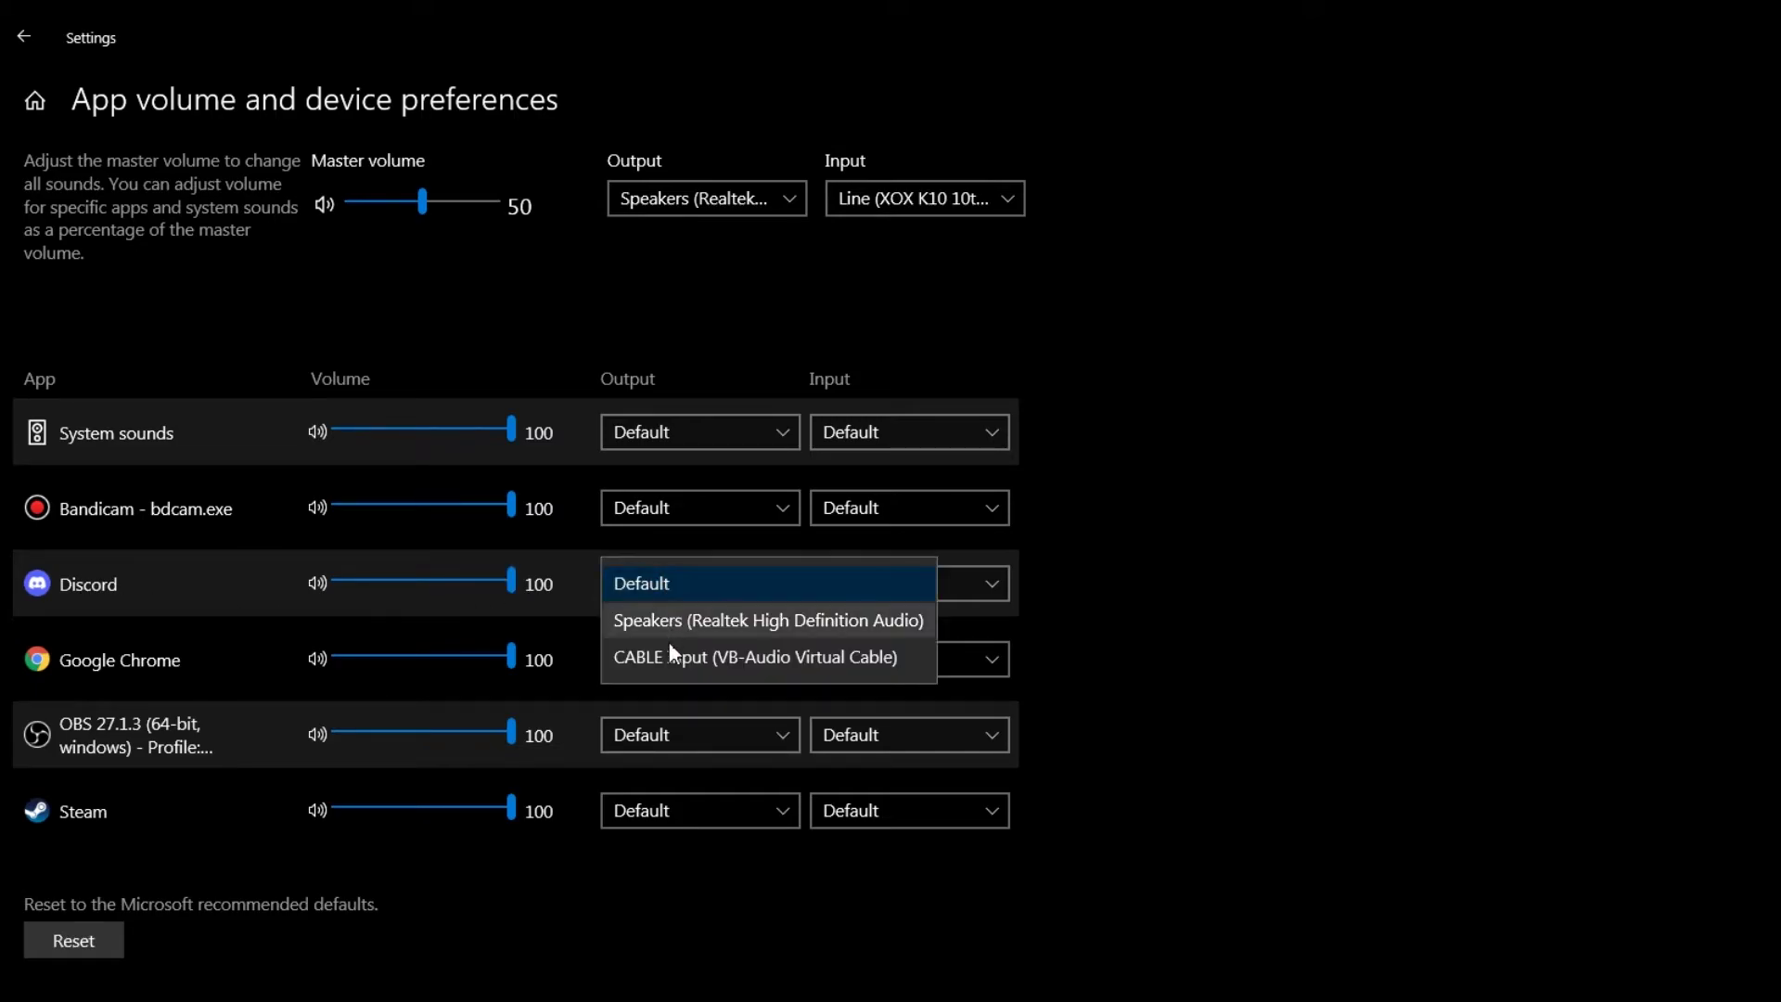
pyautogui.click(738, 657)
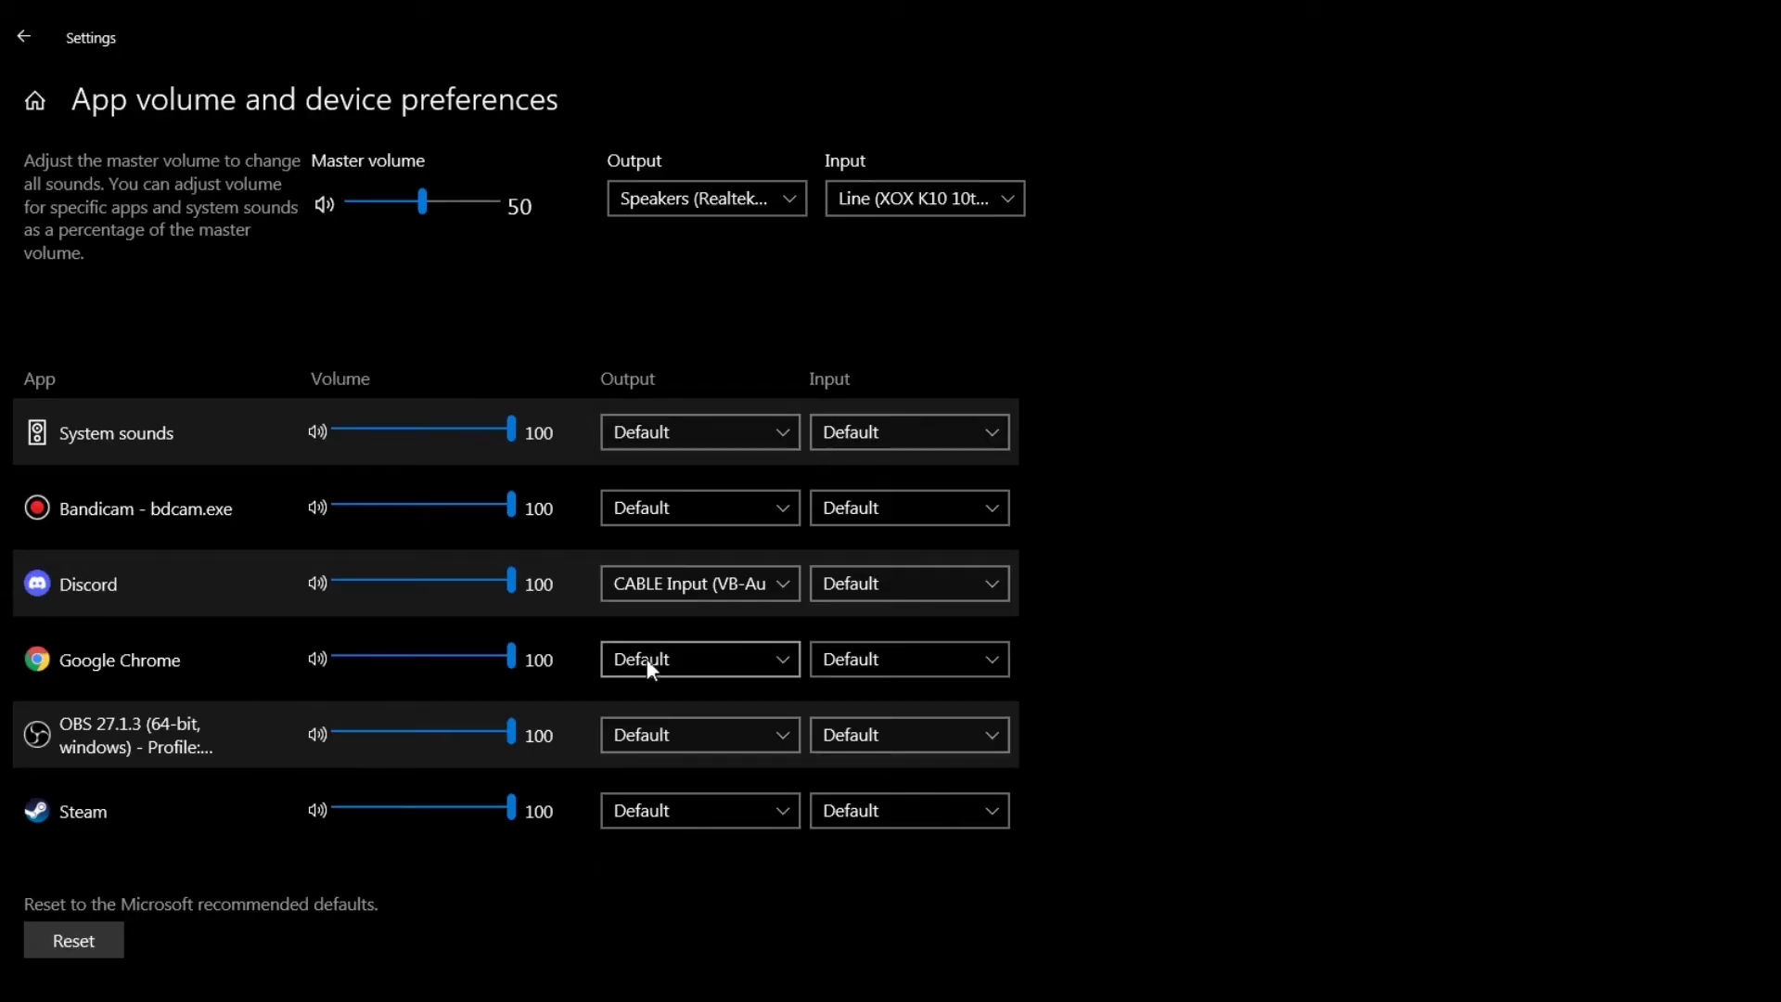
pyautogui.click(700, 662)
pyautogui.click(681, 734)
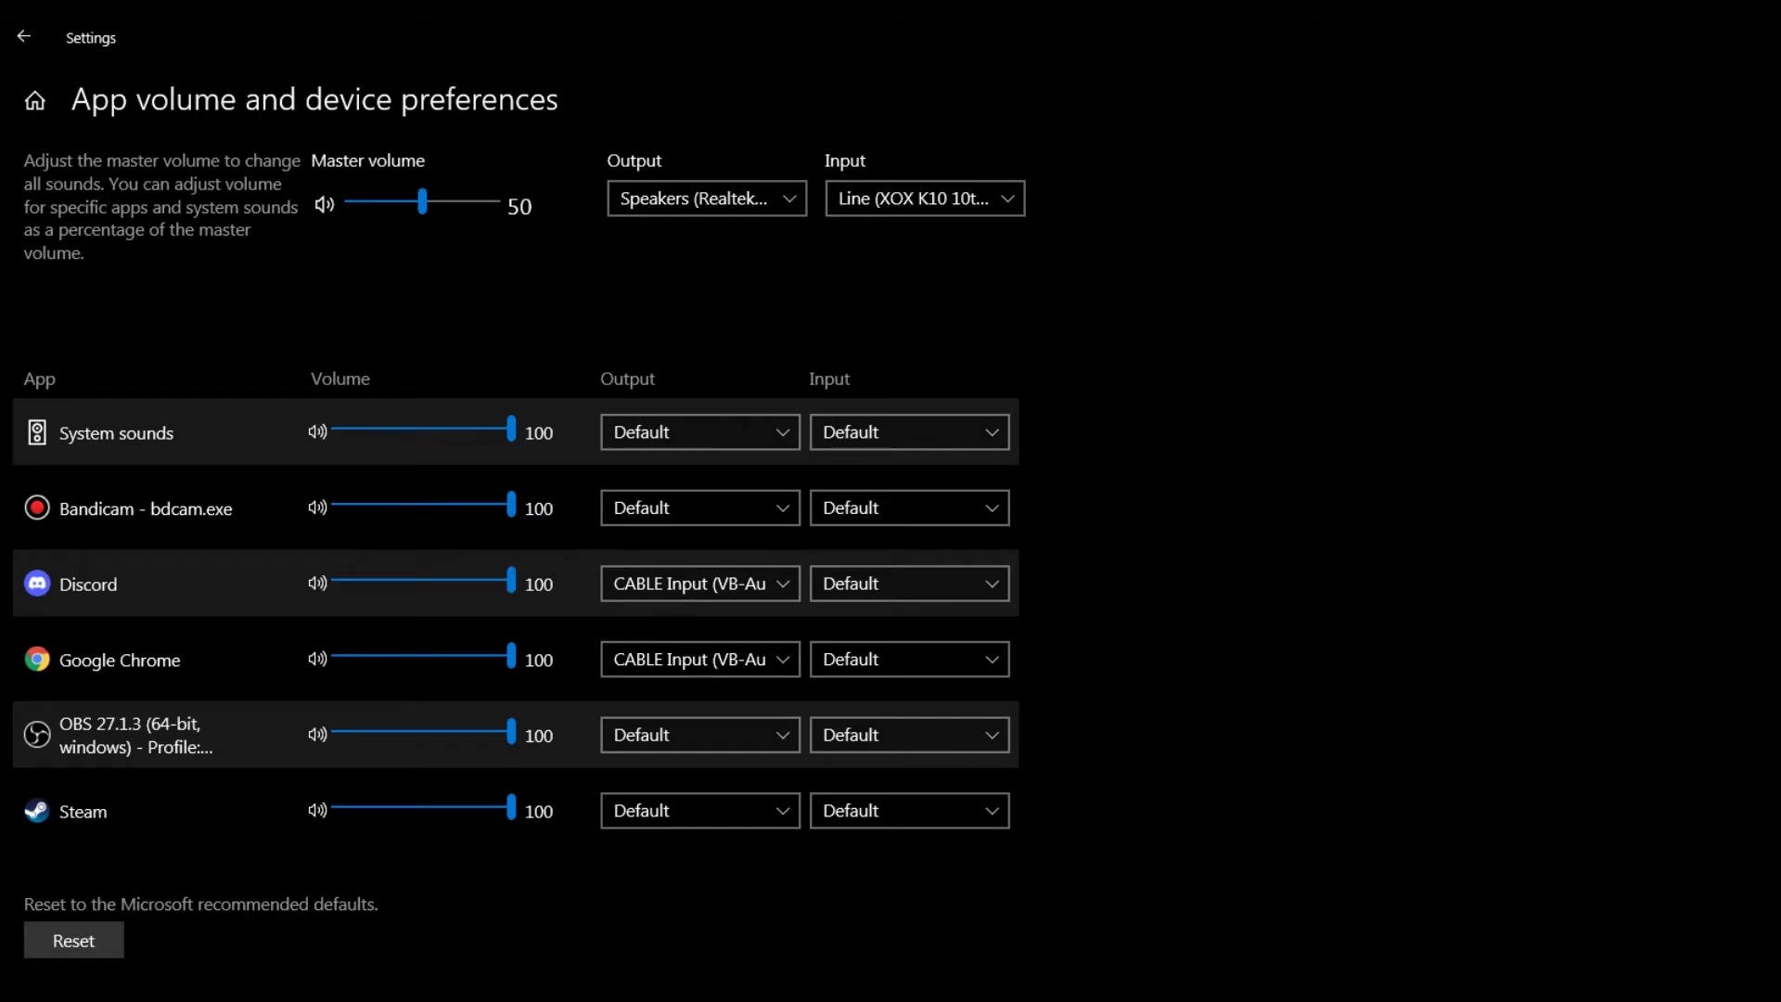
# Switch to OBS Studio and add a new Audio Output Capture source named am-thanh
pyautogui.click(661, 983)
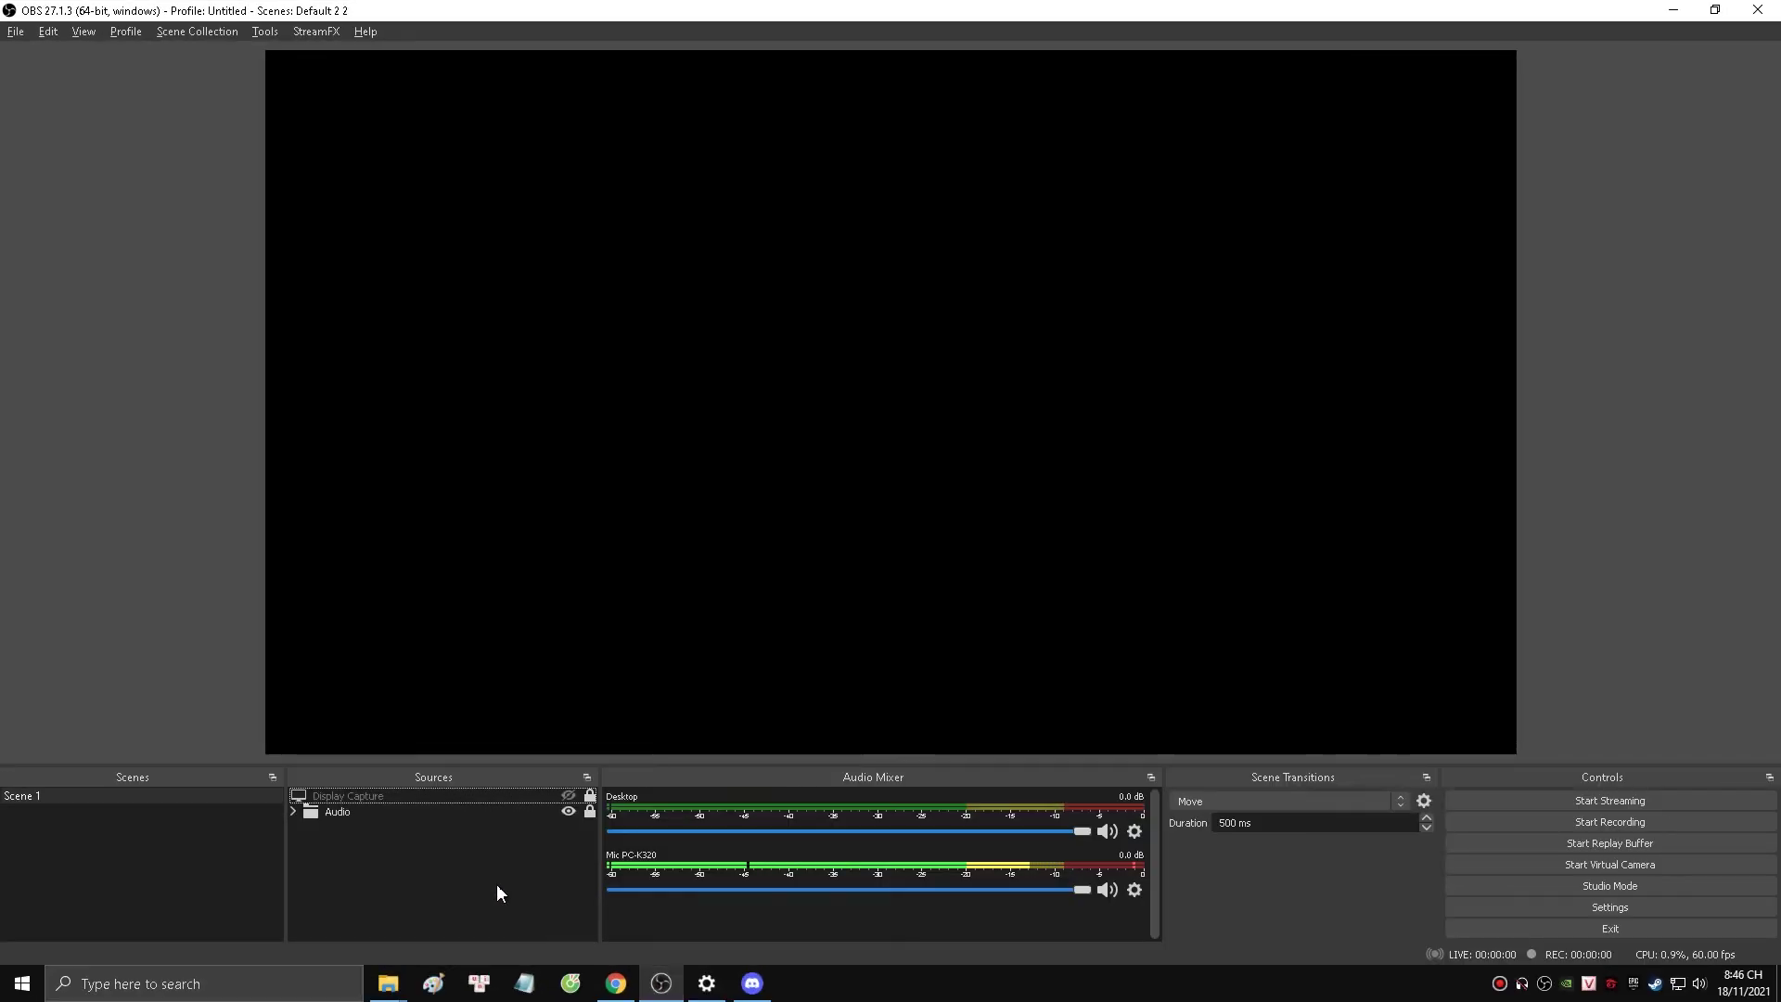
pyautogui.rightClick(491, 846)
pyautogui.moveTo(603, 861)
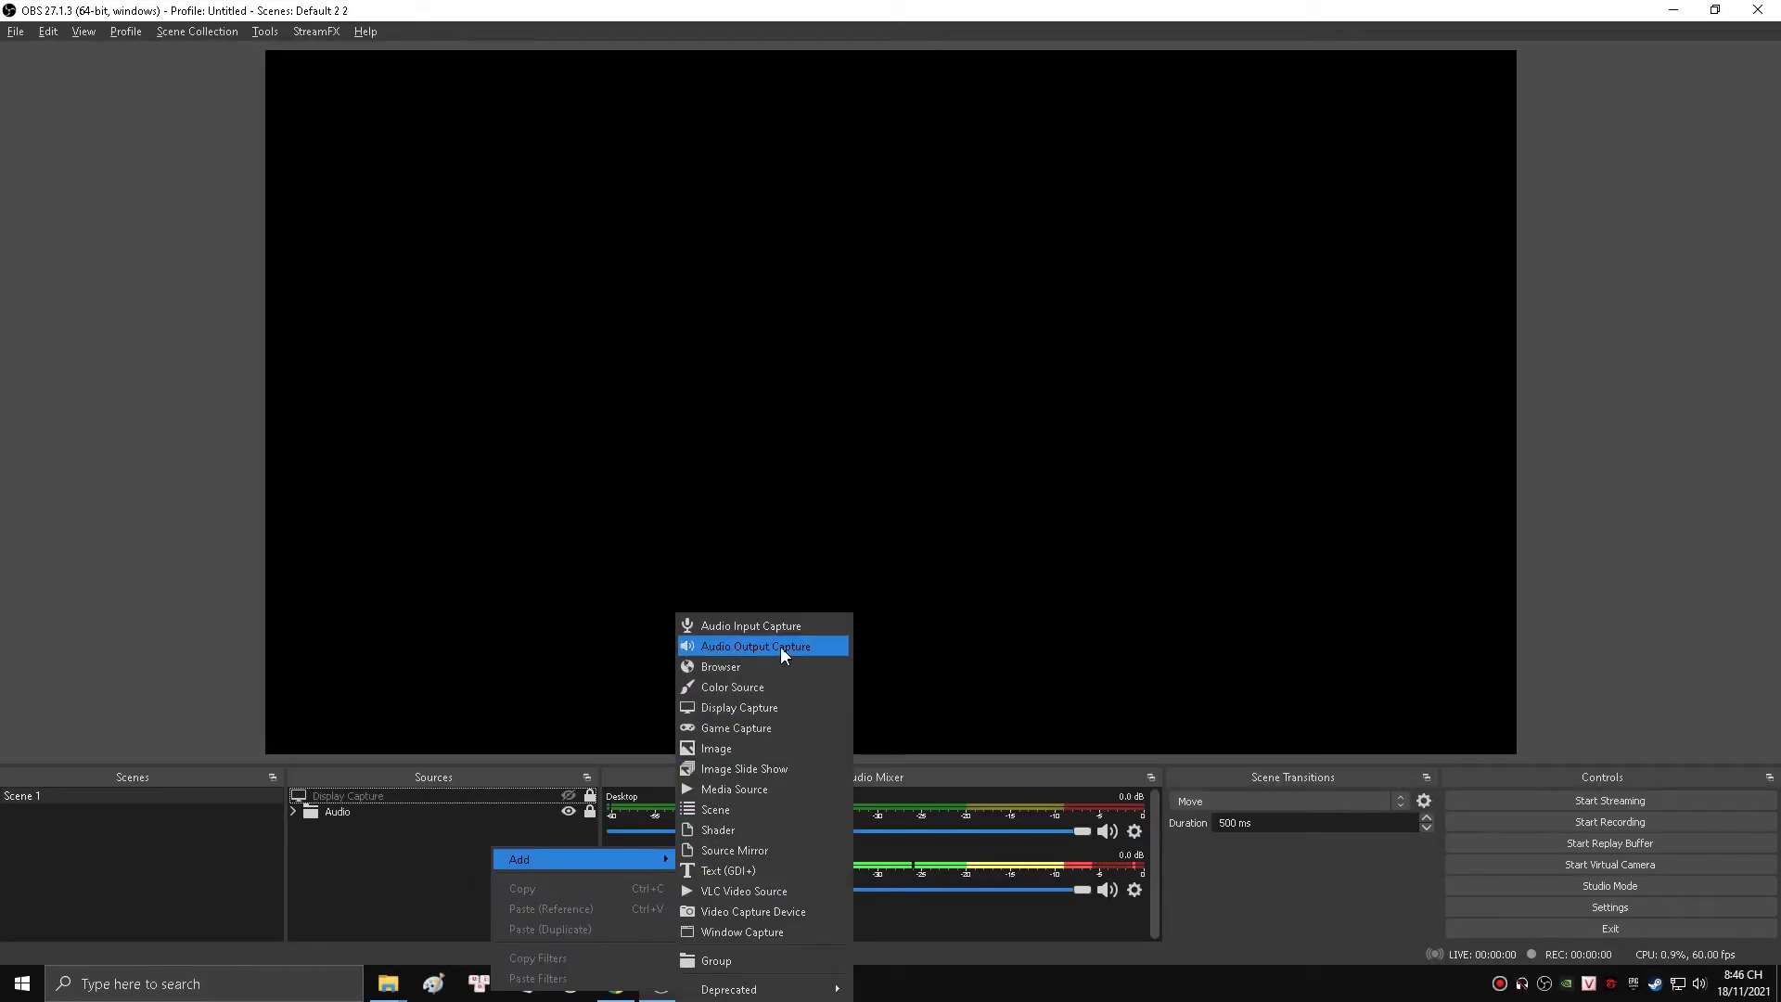
pyautogui.click(816, 644)
pyautogui.write('am-thanh')
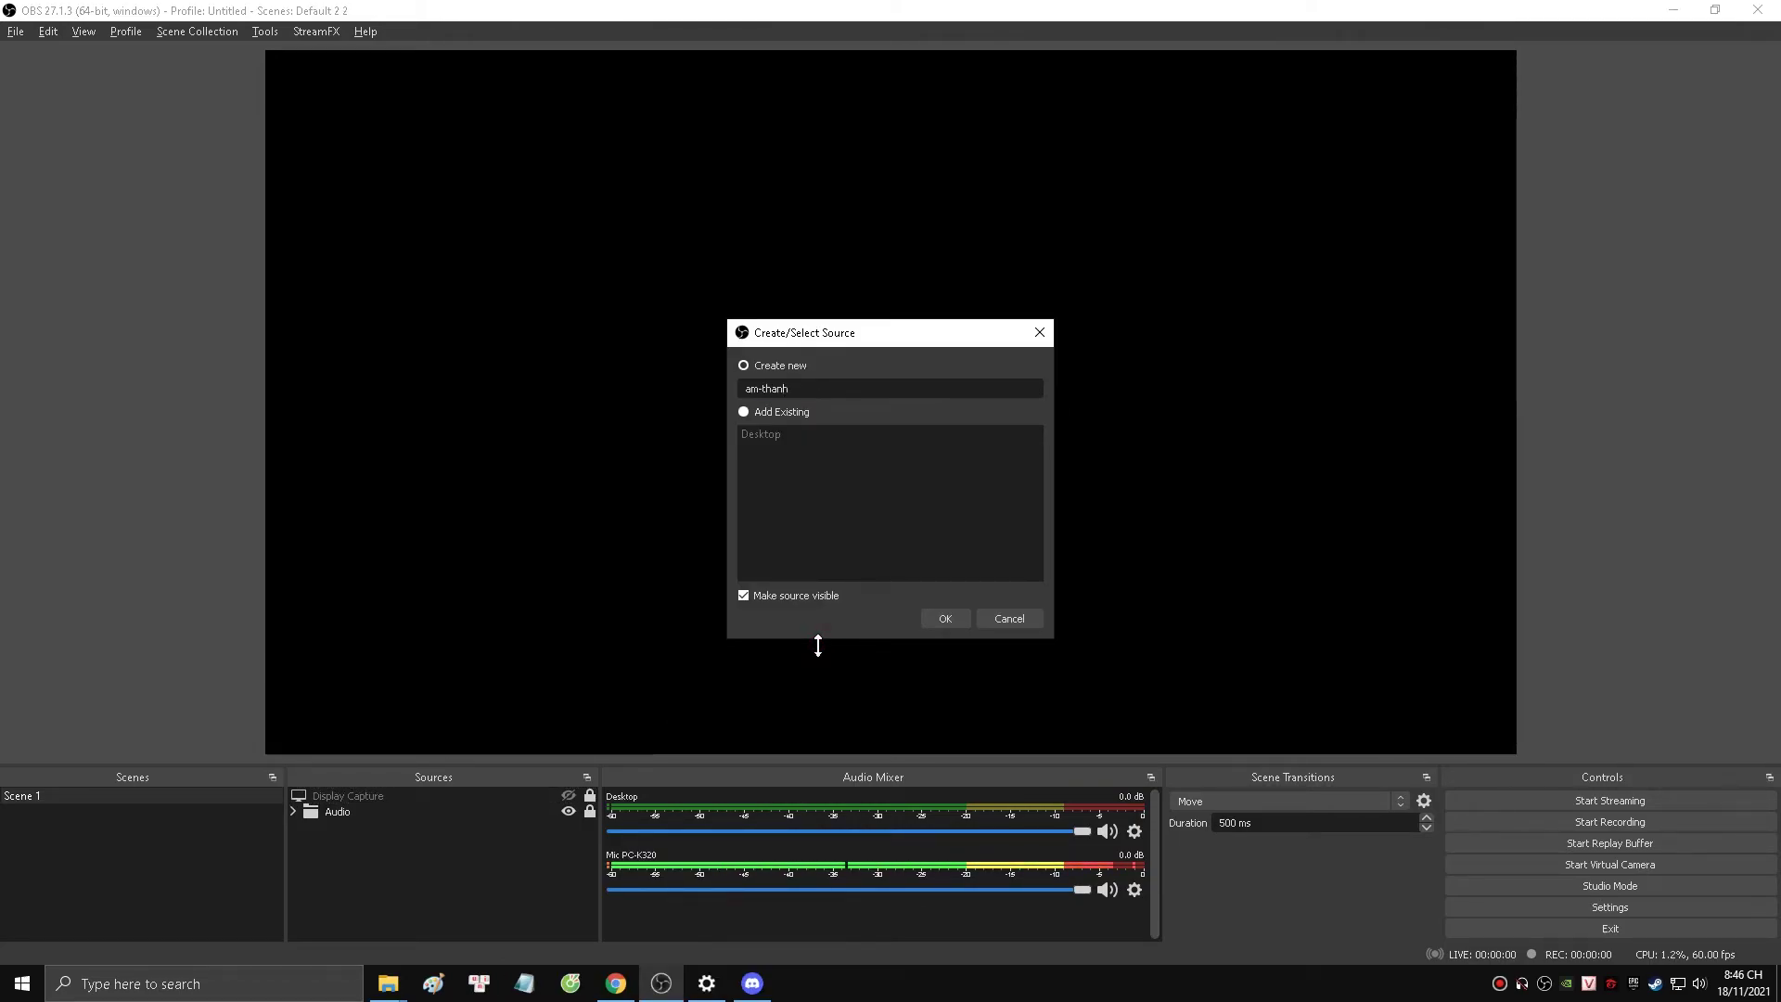
pyautogui.click(945, 618)
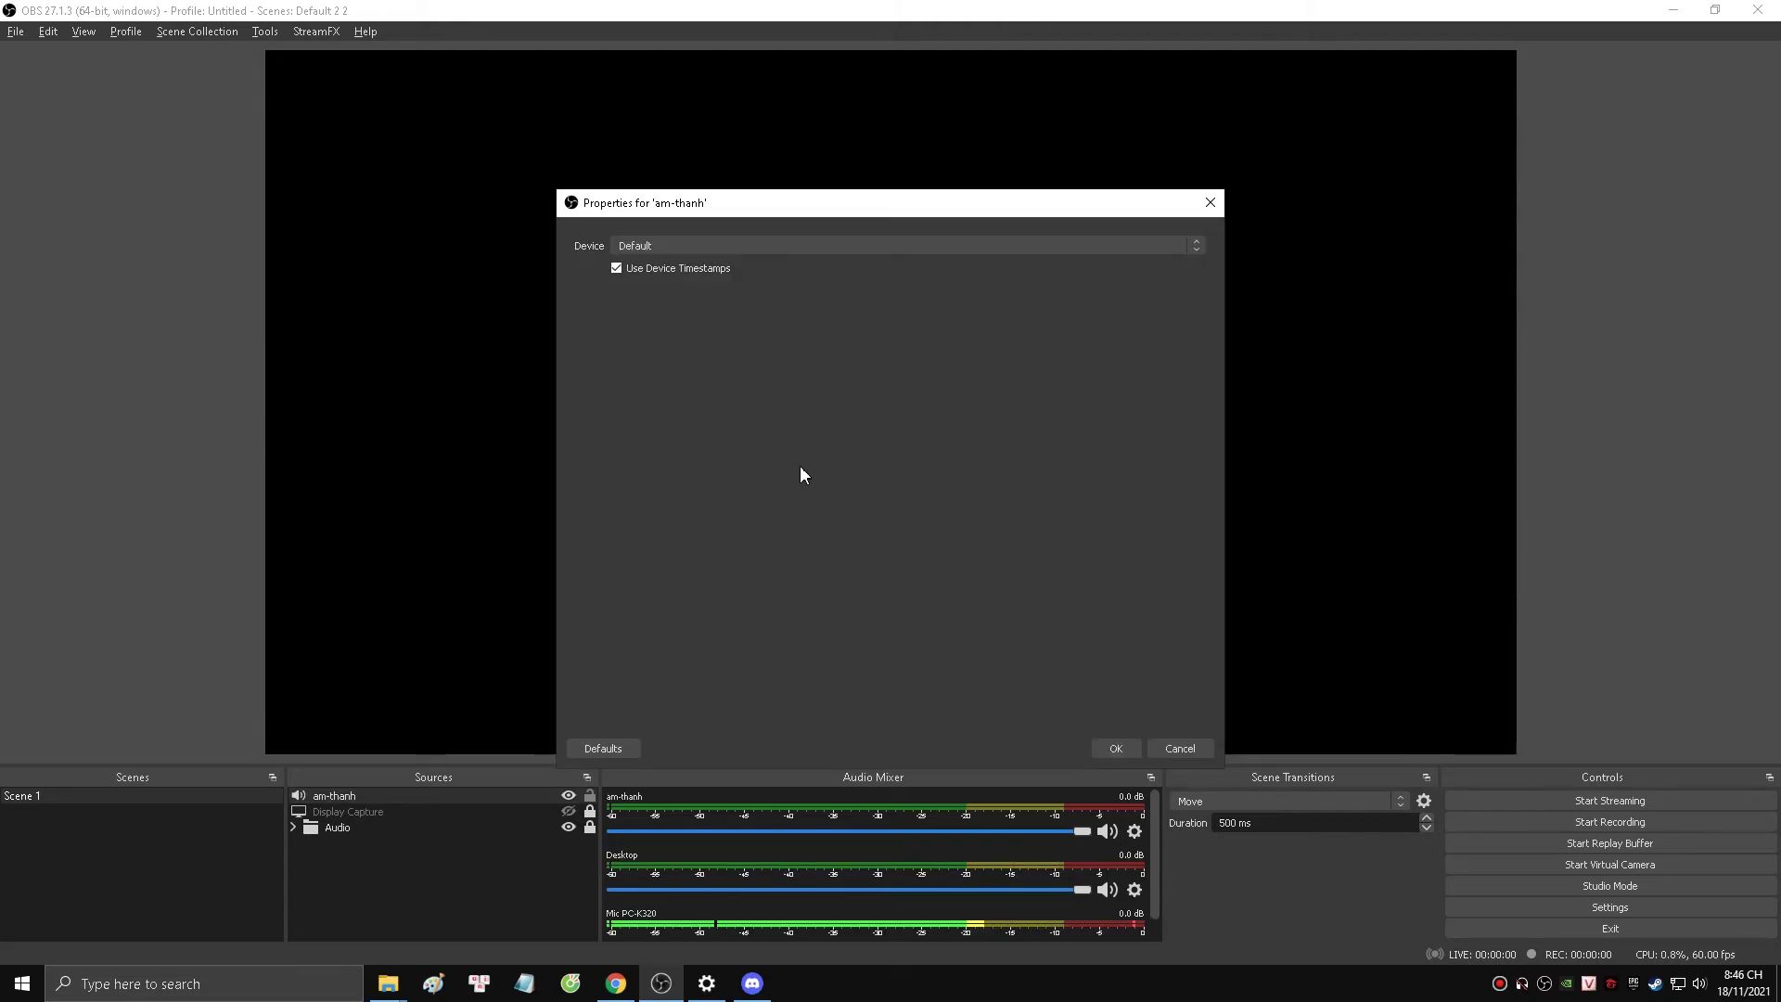
# Set the am-thanh source's device to CABLE Input (VB-Audio Virtual Cable) and turn off Use Device Timestamps
pyautogui.click(649, 243)
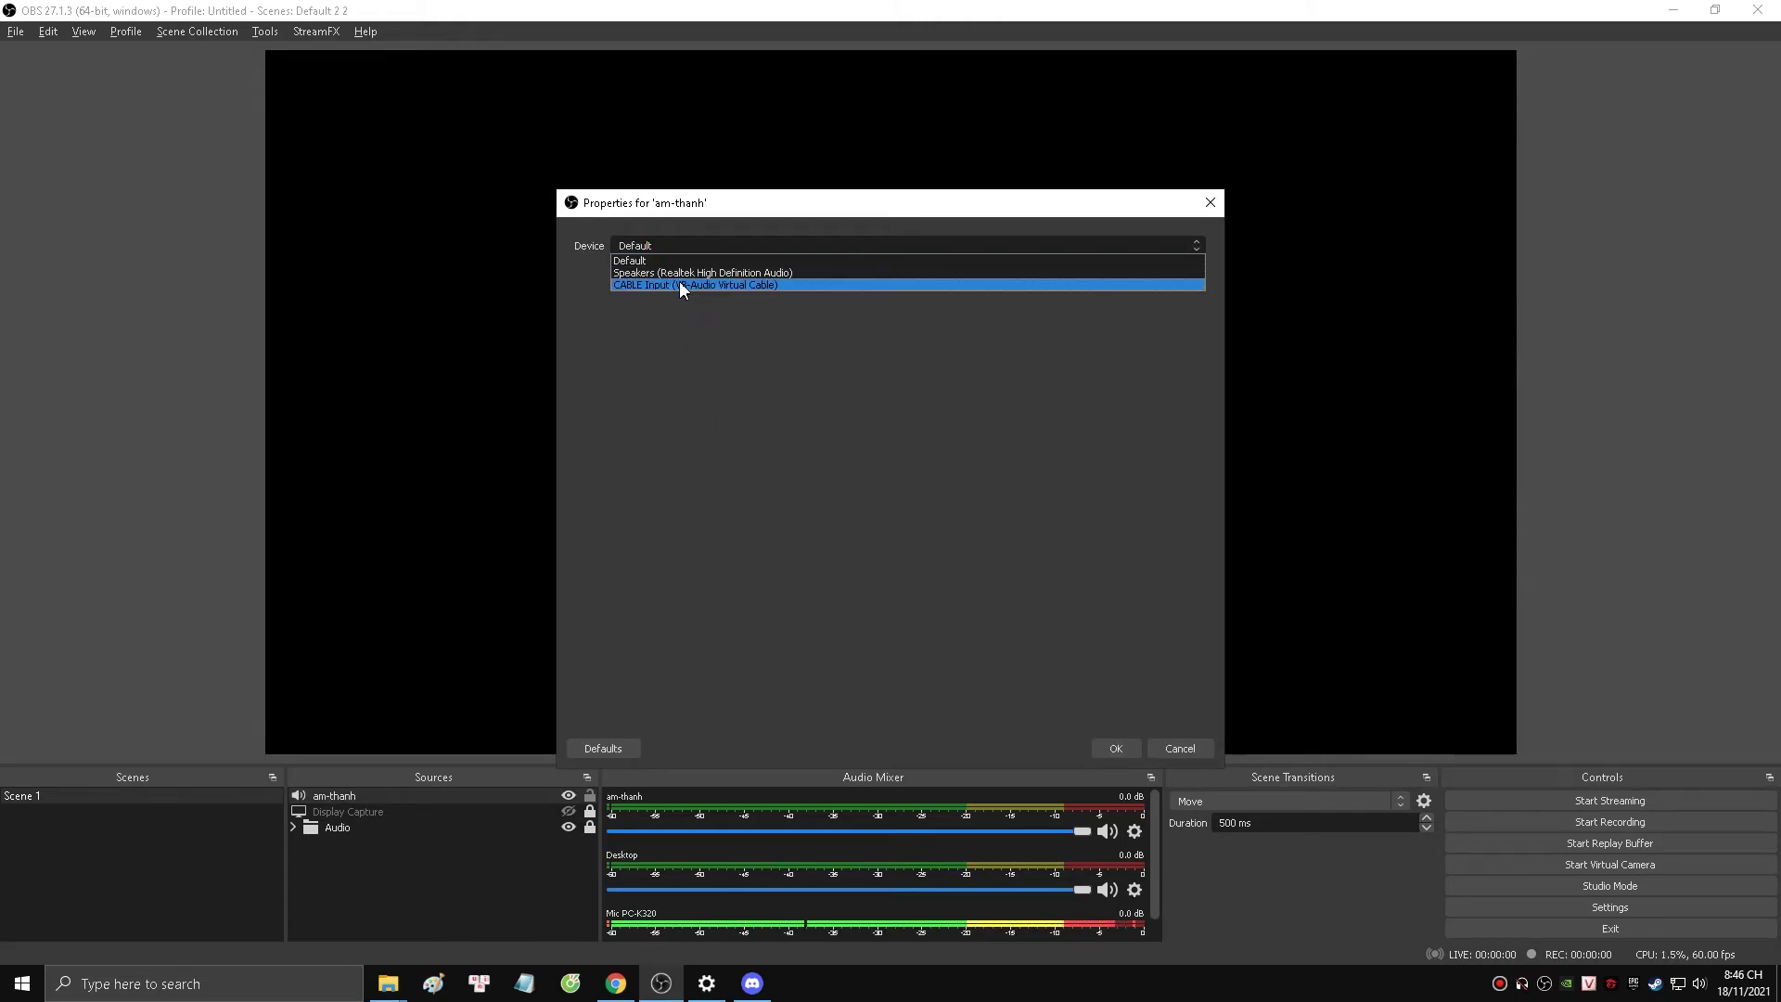
pyautogui.click(679, 284)
pyautogui.click(634, 270)
pyautogui.click(1113, 748)
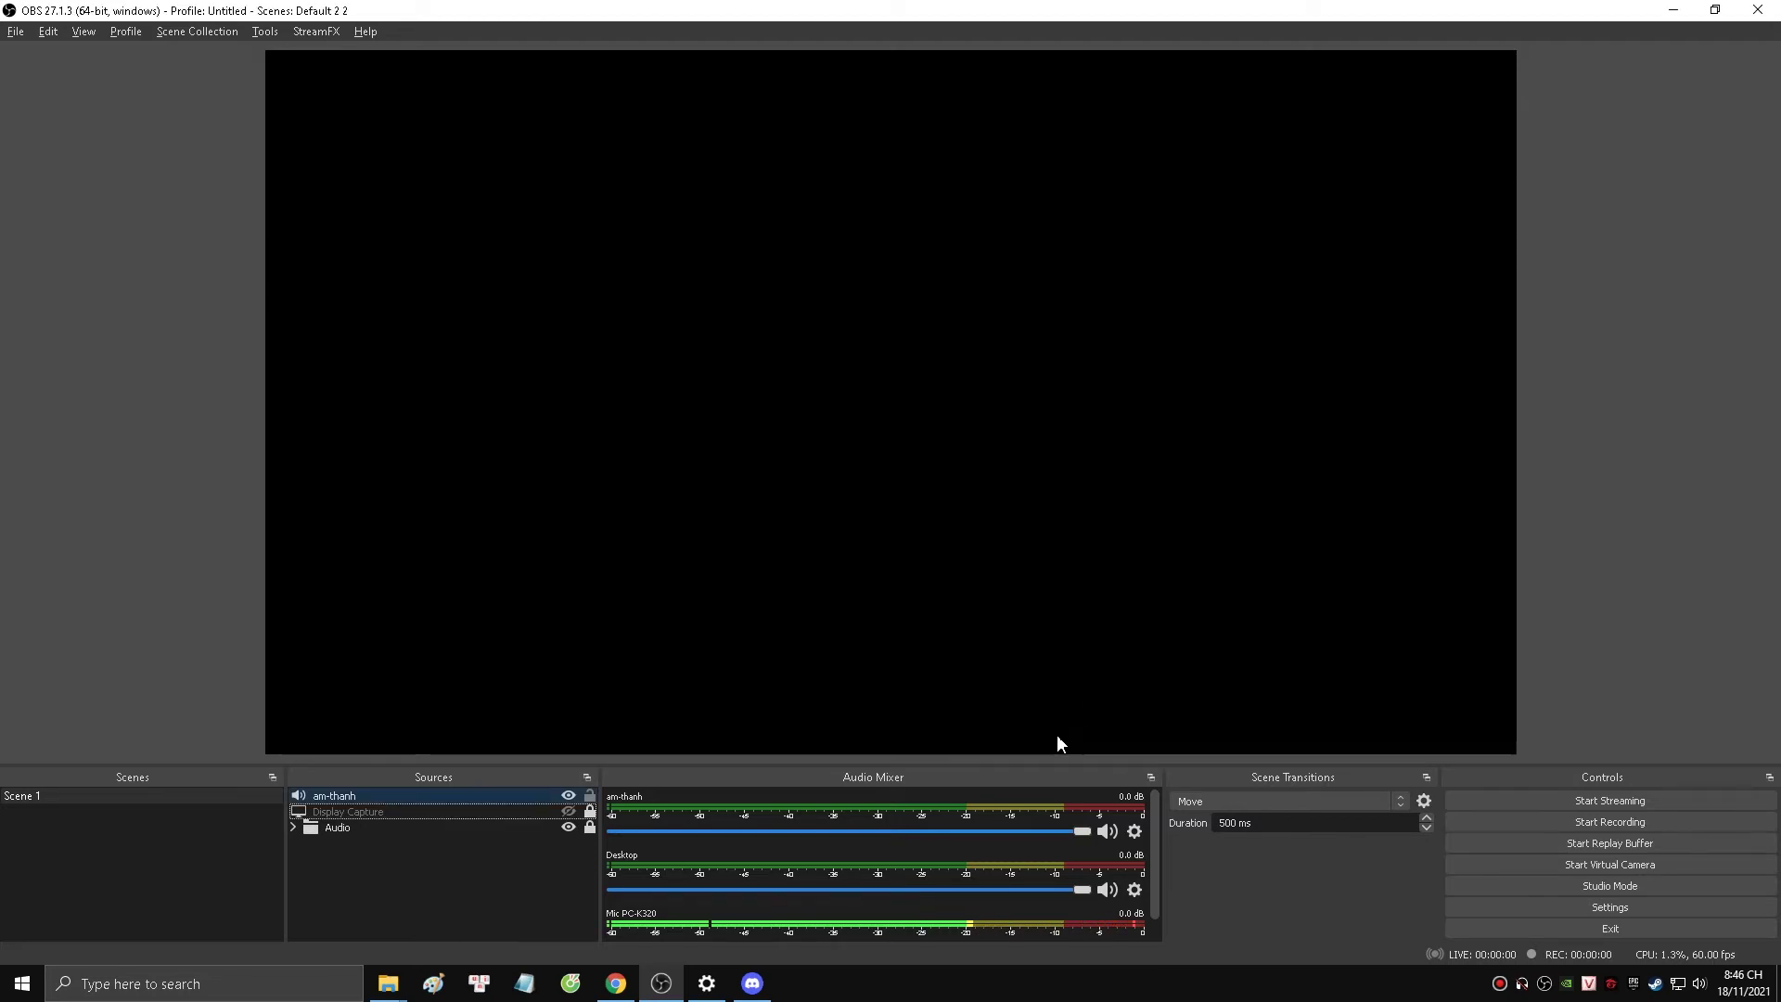
pyautogui.click(590, 807)
# Set am-thanh's audio monitoring to Monitor and Output in Advanced Audio Properties and mute the Desktop source
pyautogui.click(1134, 831)
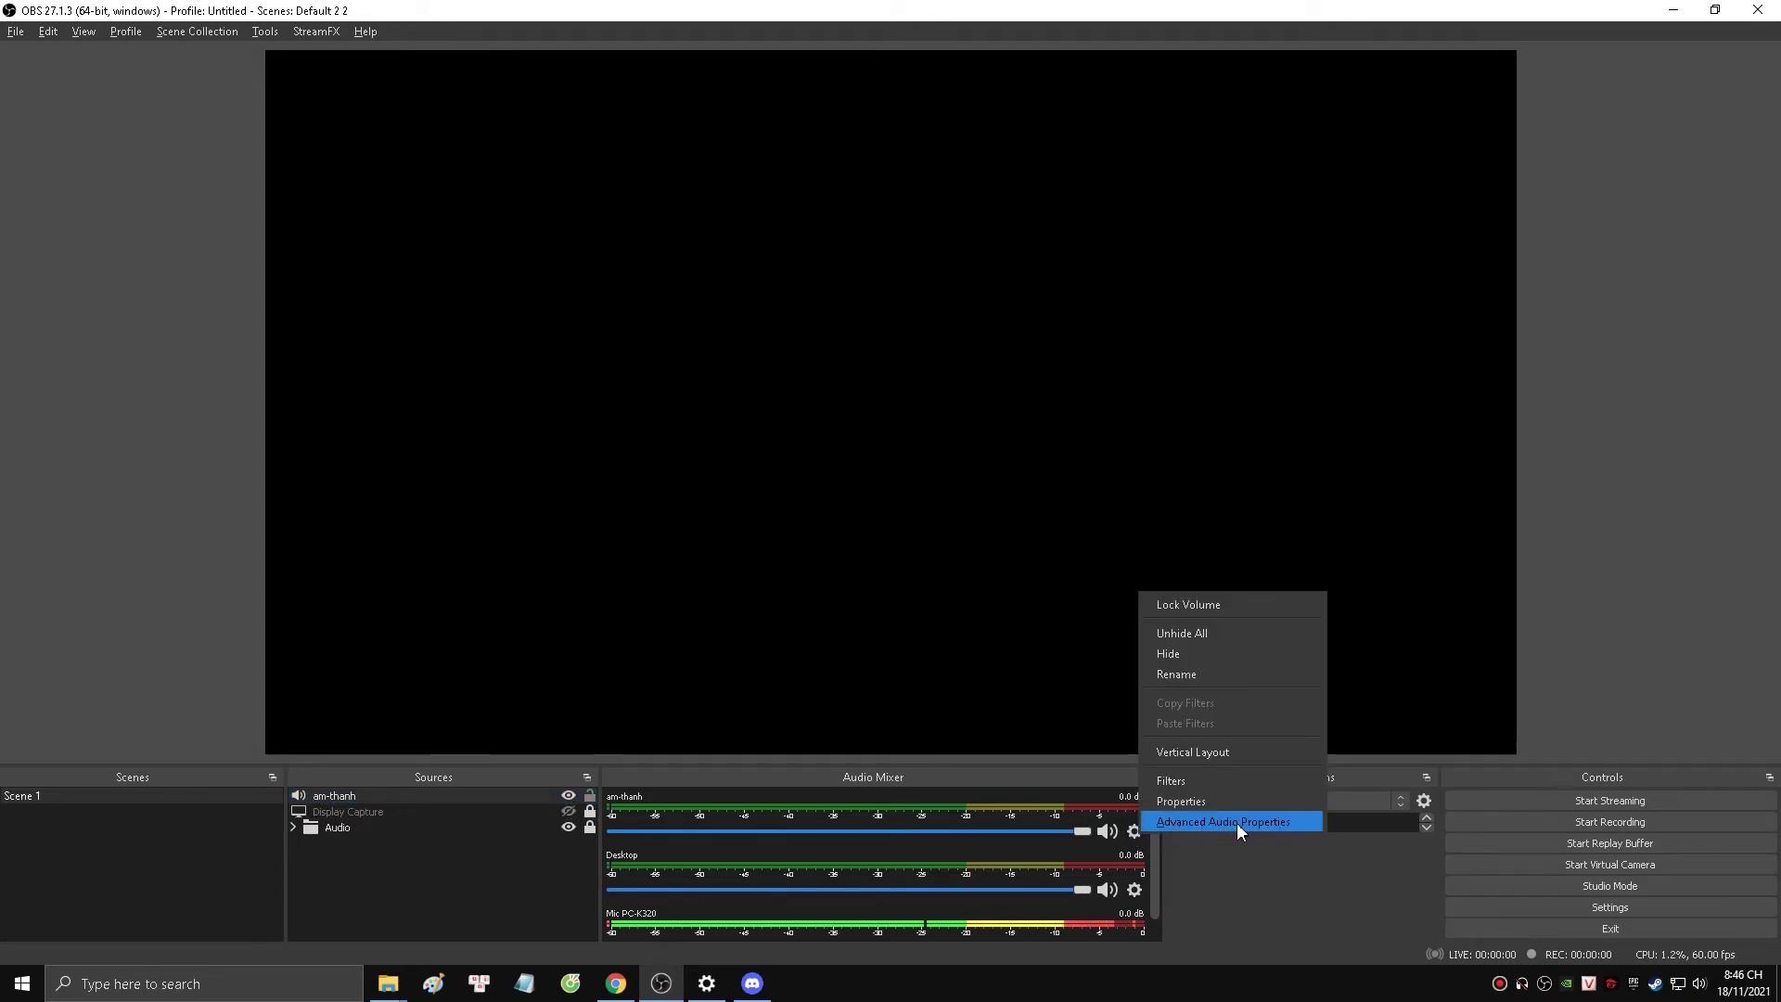
pyautogui.click(1233, 822)
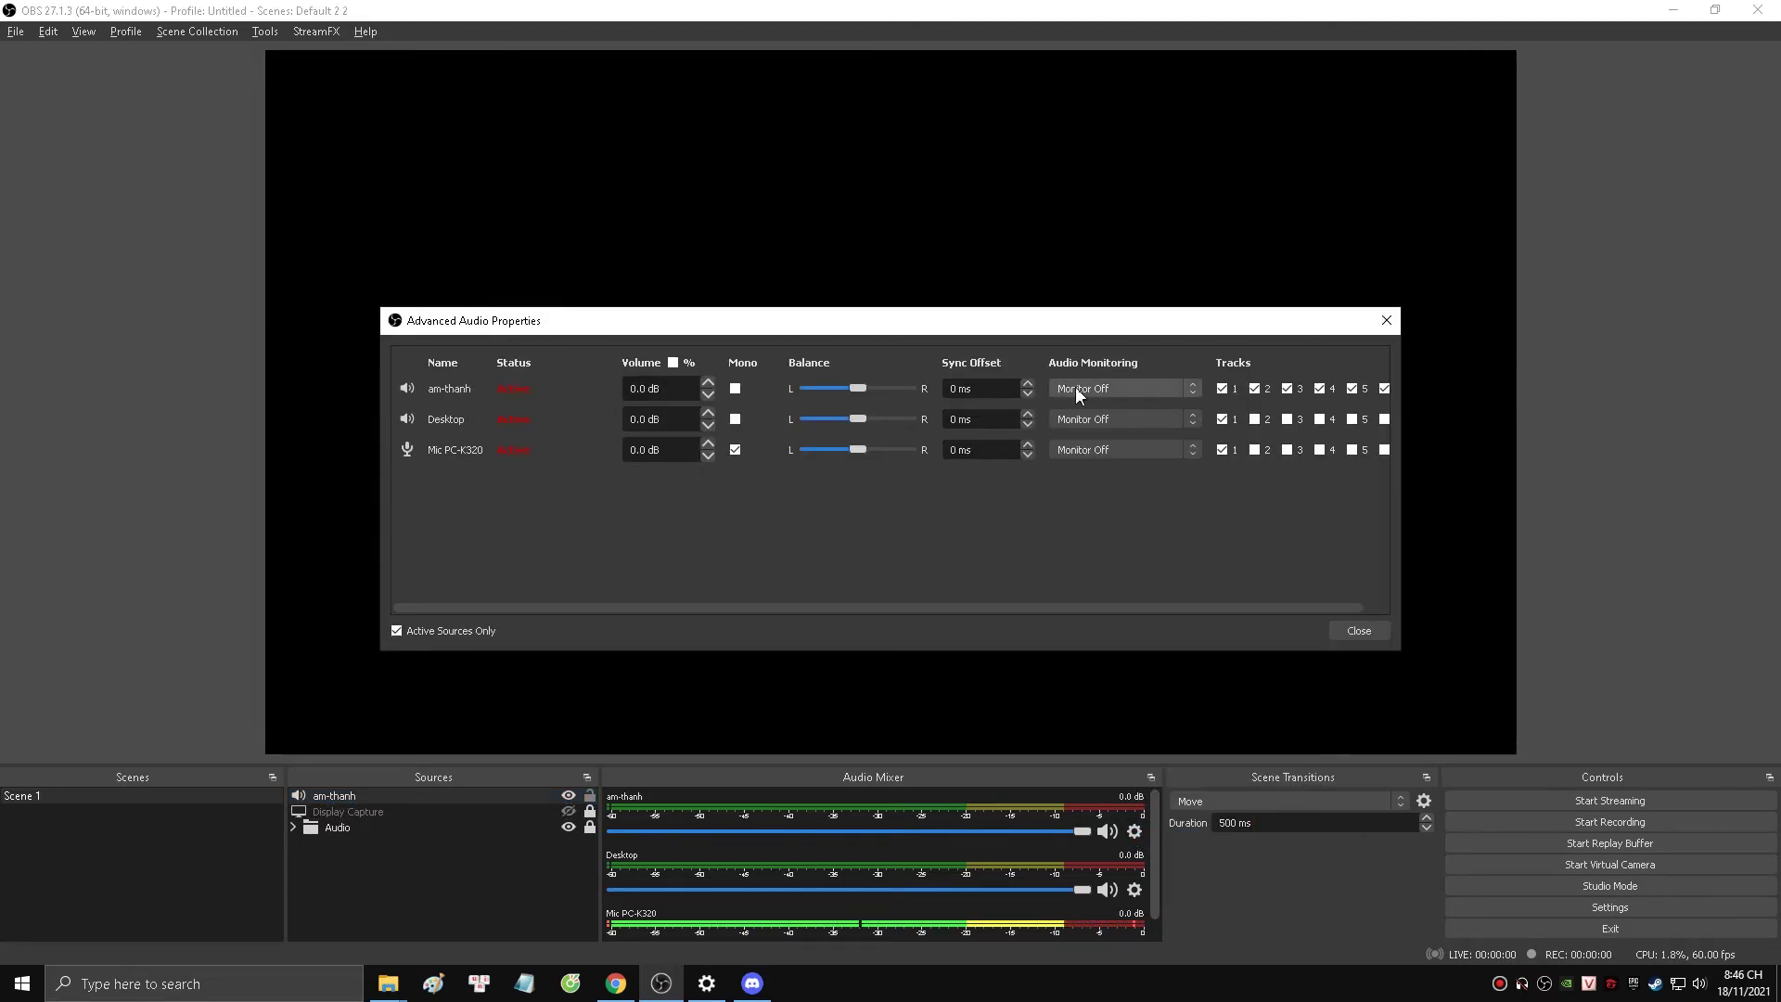
pyautogui.click(1111, 390)
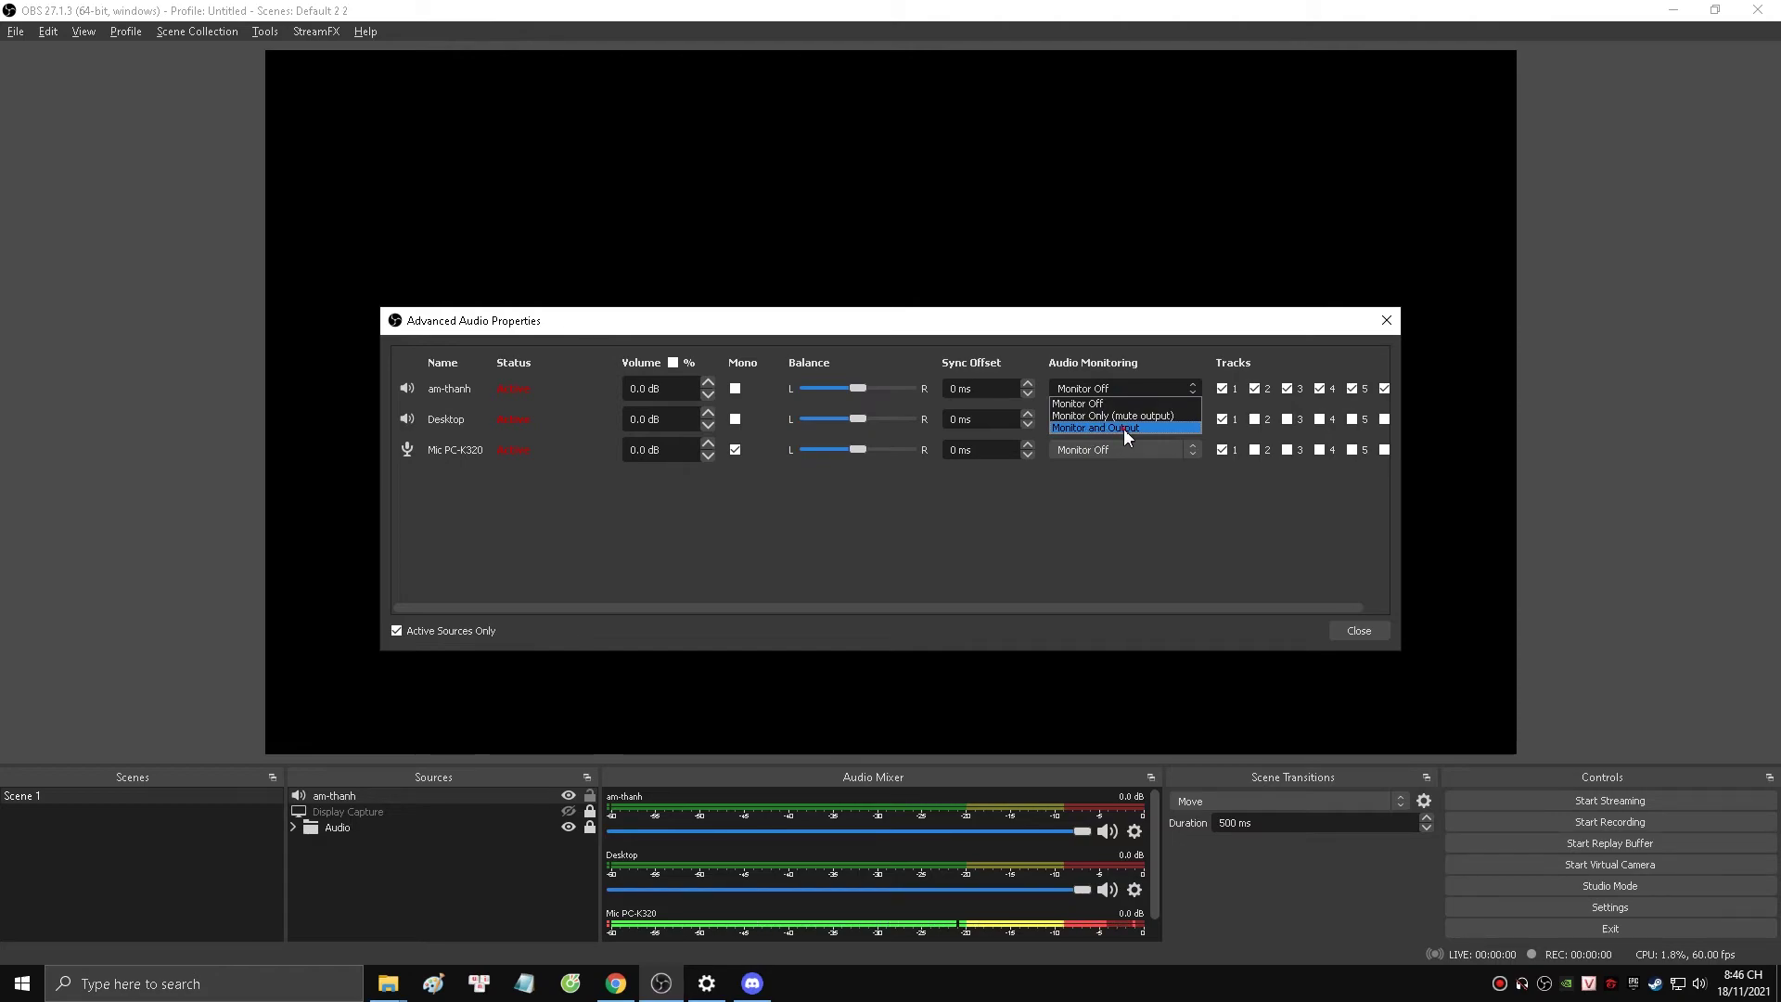
pyautogui.click(1122, 426)
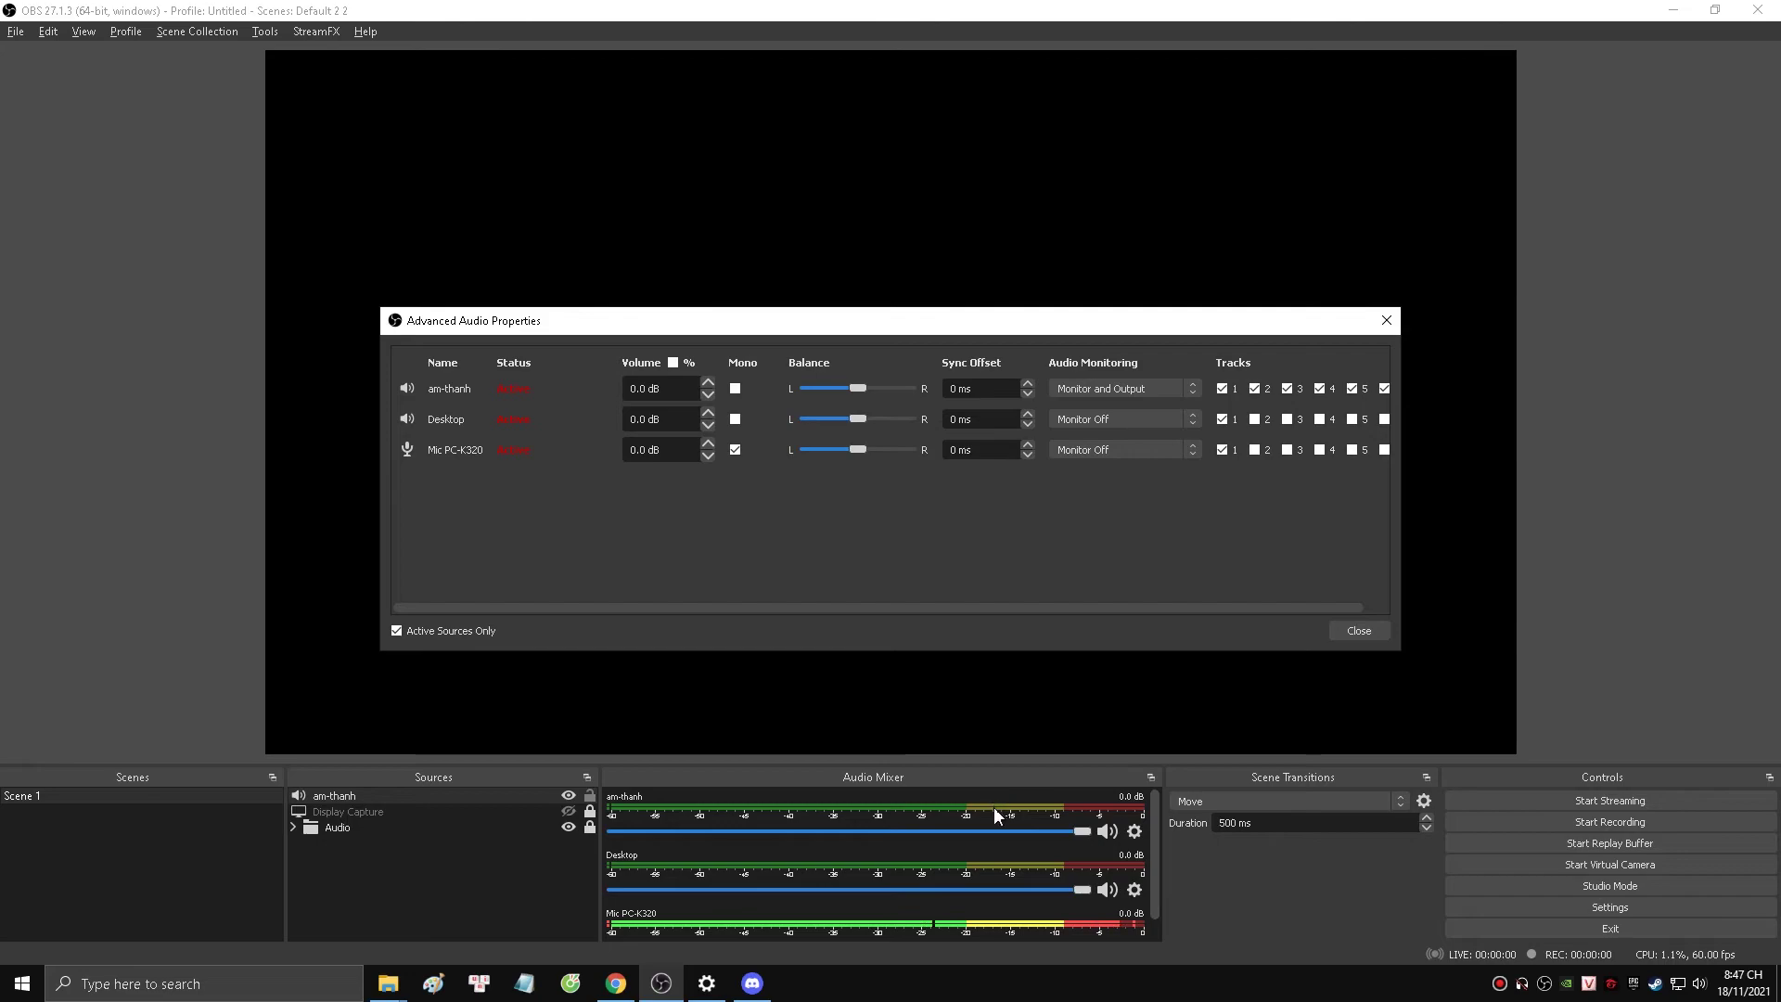
pyautogui.click(1105, 890)
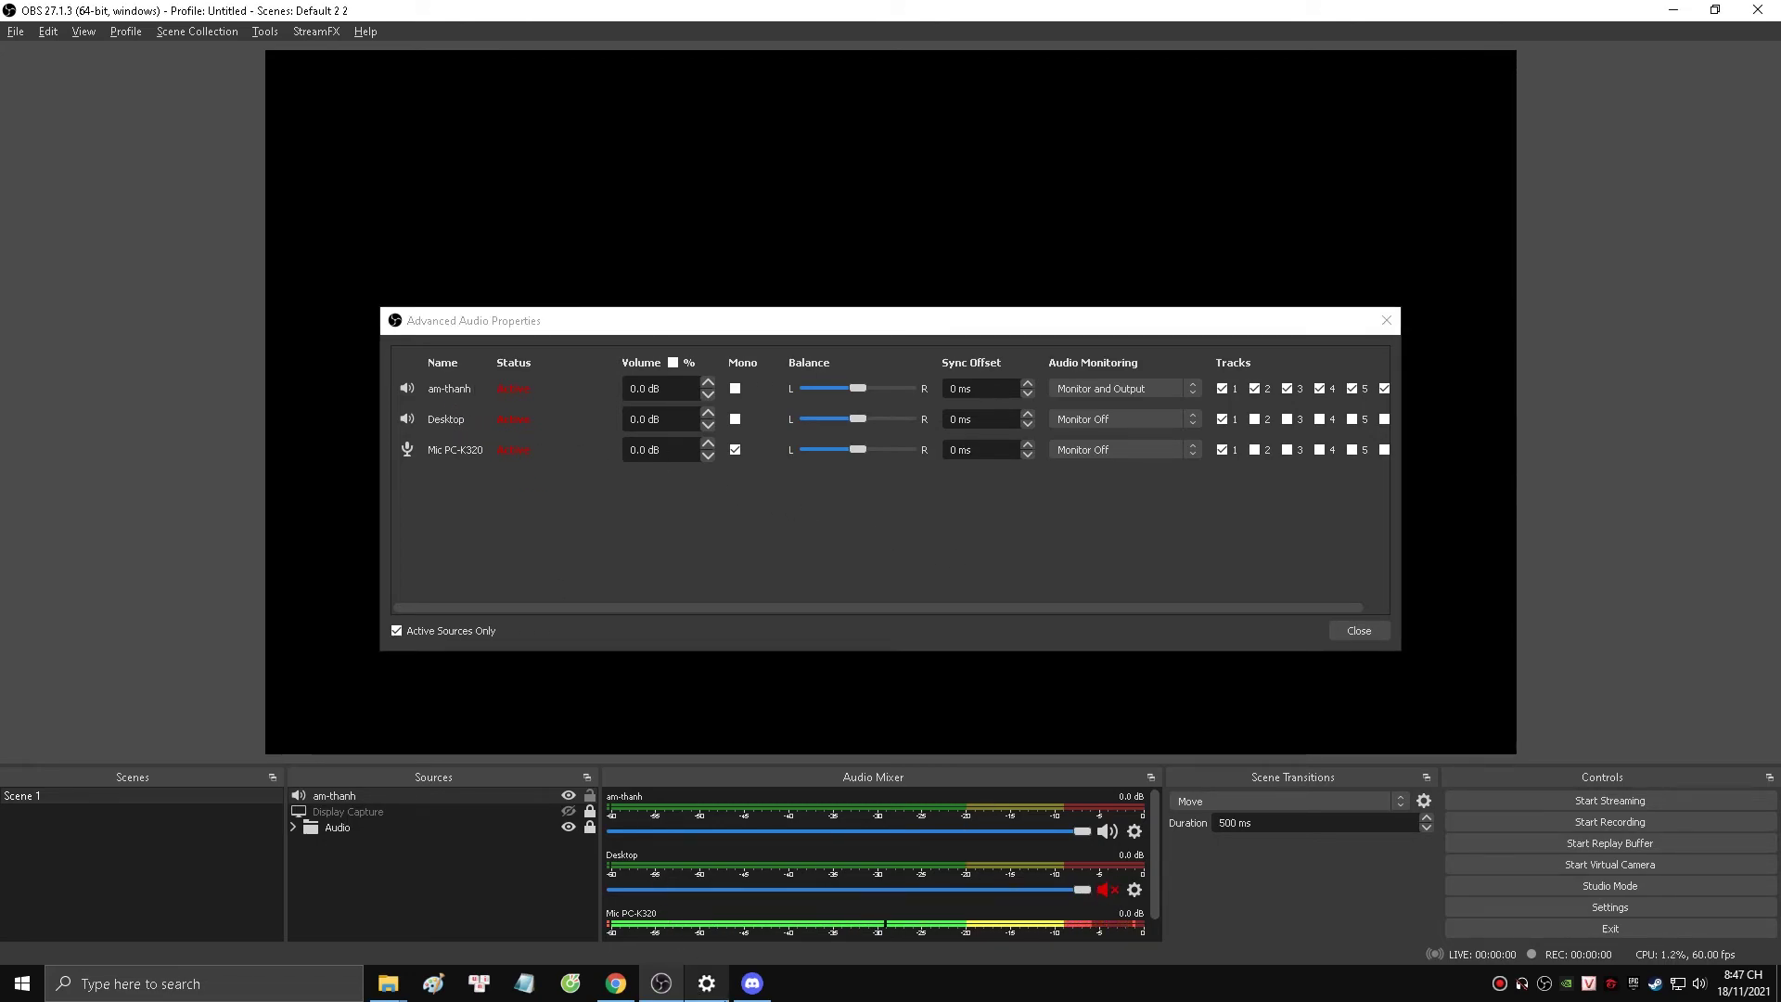
# Review the per-app output devices in Windows Settings and the Syn Cole - Melodia YouTube video in Chrome
pyautogui.click(707, 983)
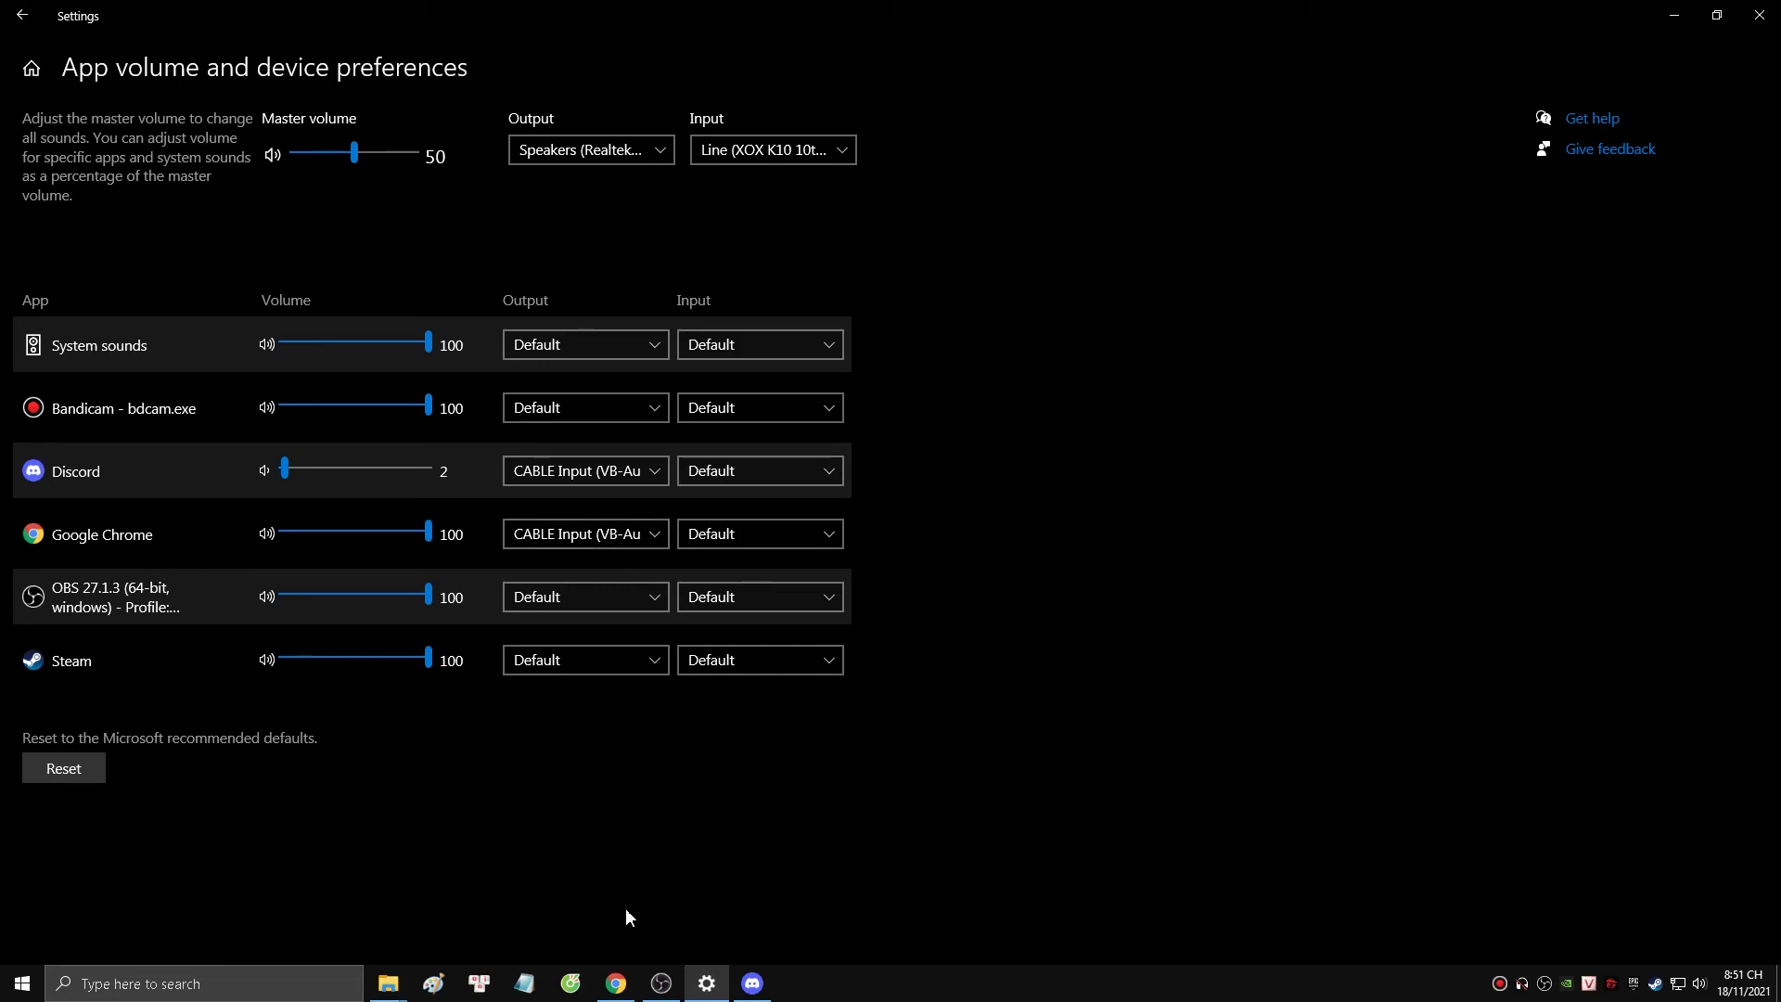
pyautogui.click(616, 983)
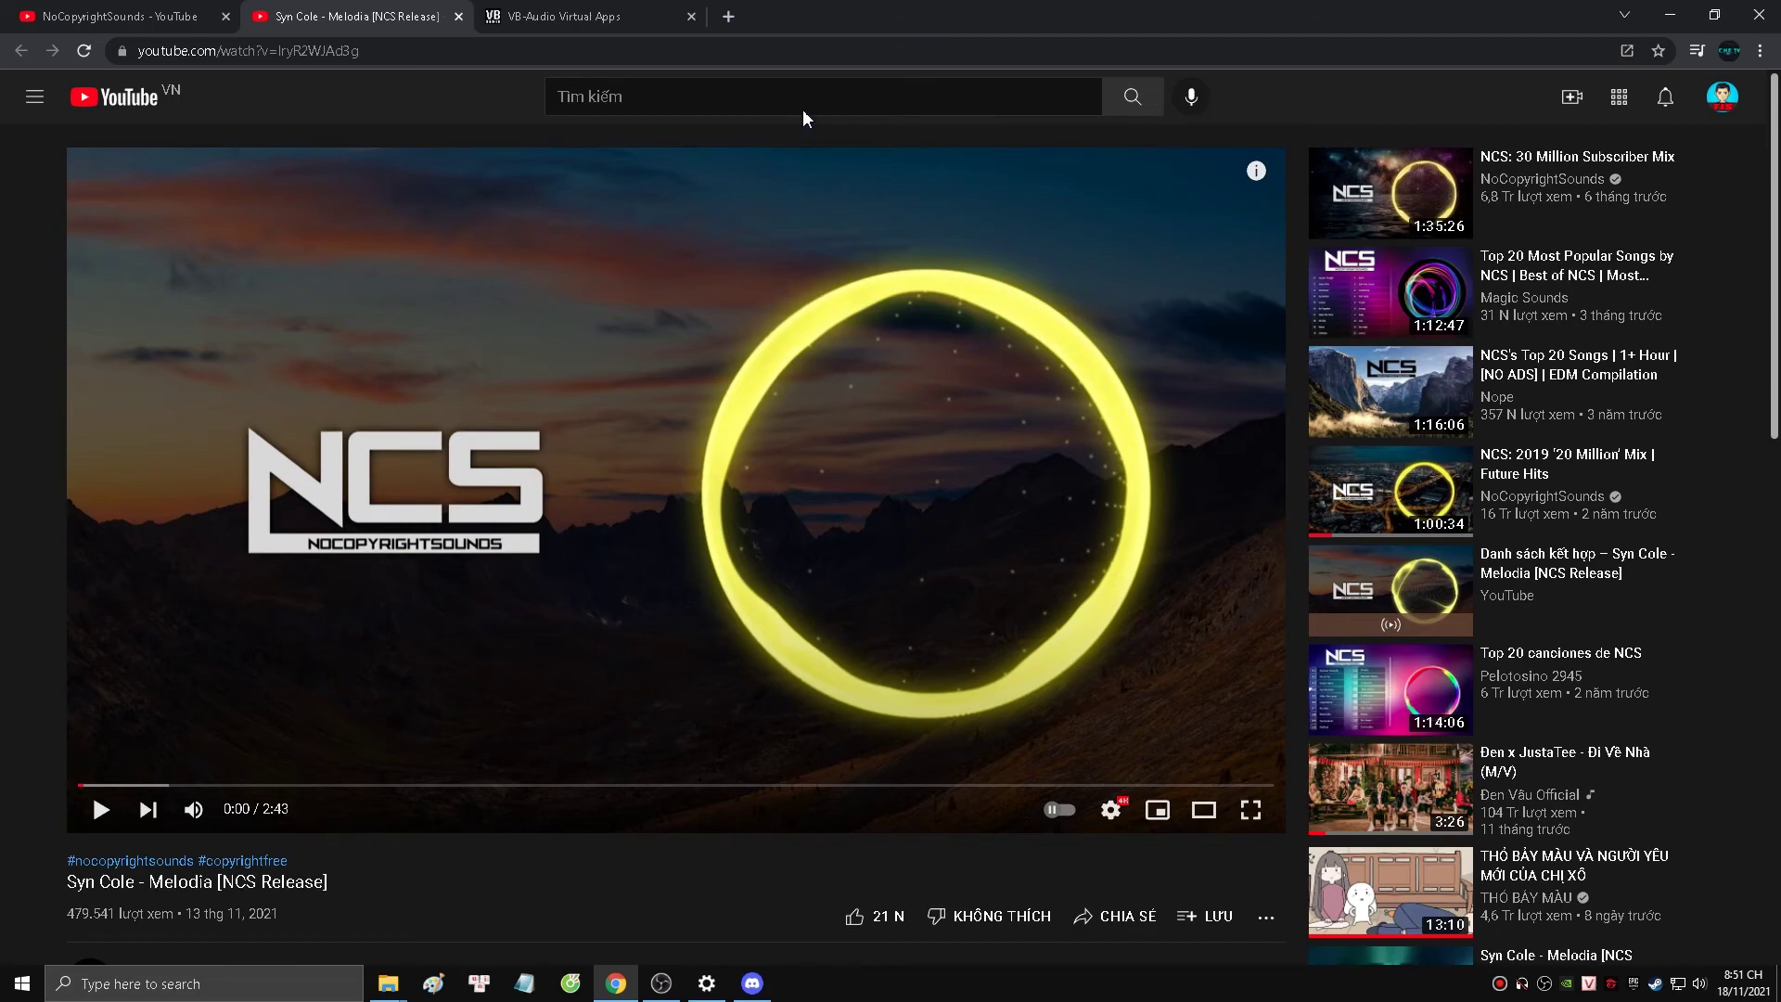
pyautogui.click(707, 983)
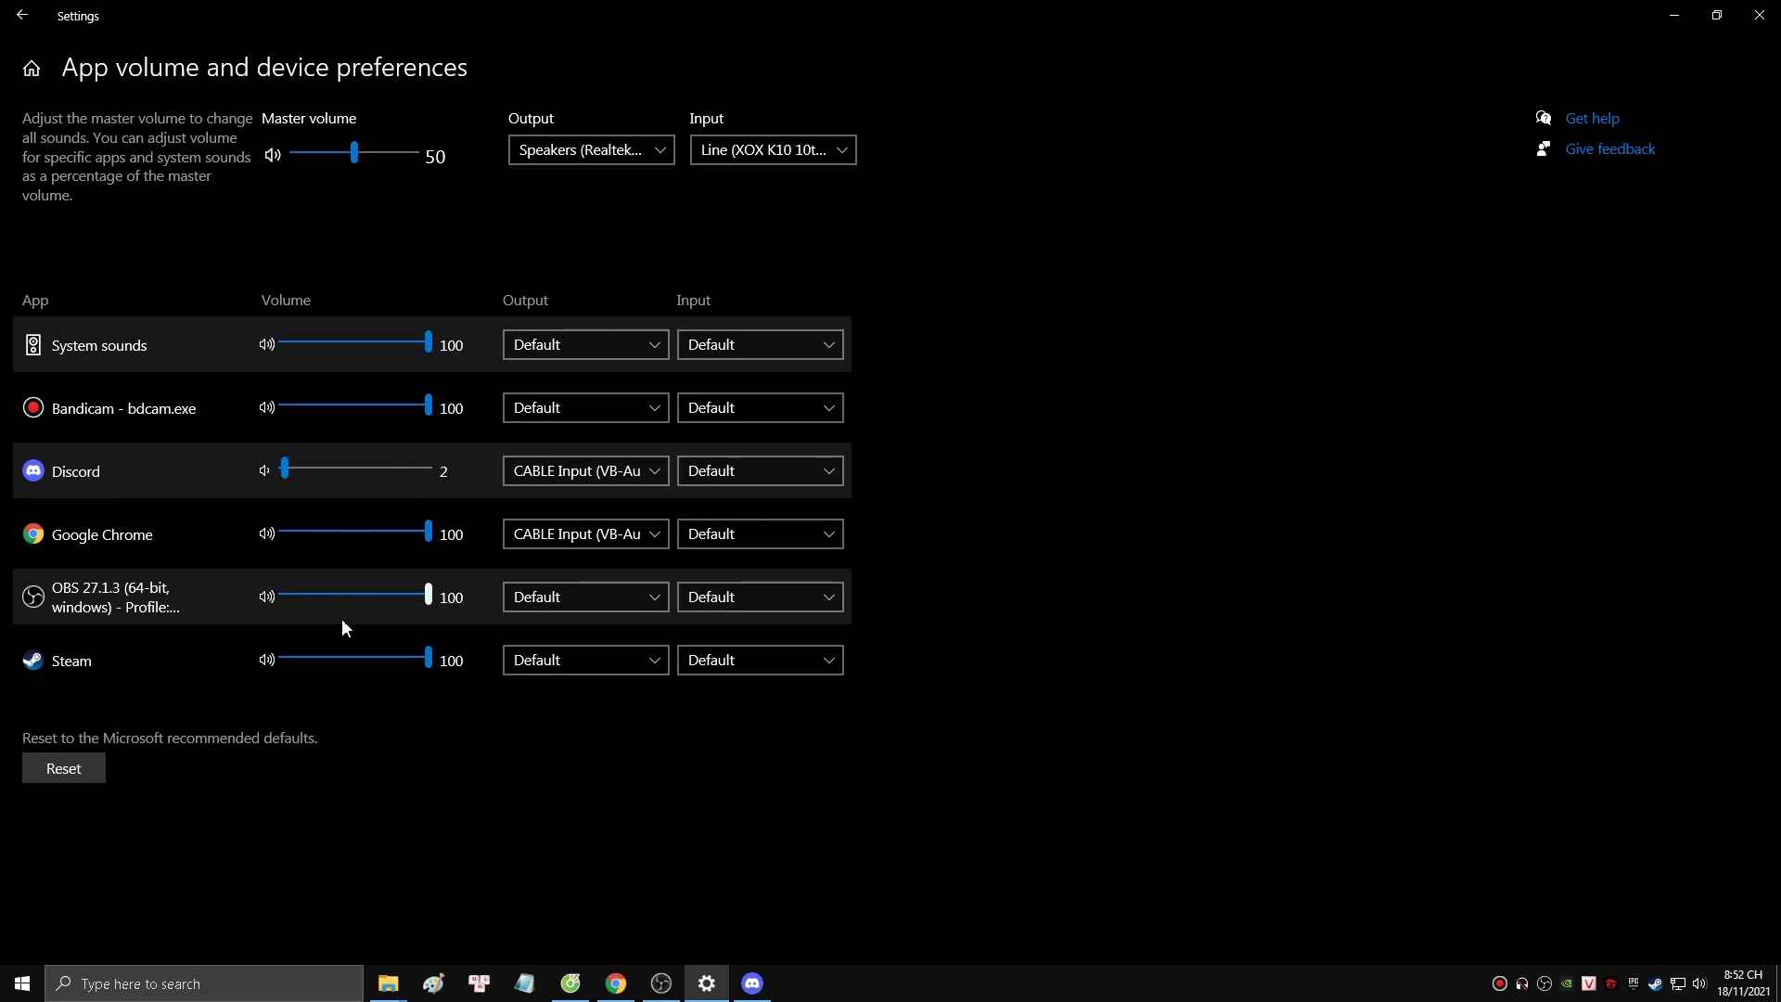
# Play Sam Ourt & FERGO - Love Me in the Cốc Cốc browser and choose Default as CocCoc's output in Windows Settings
pyautogui.click(571, 985)
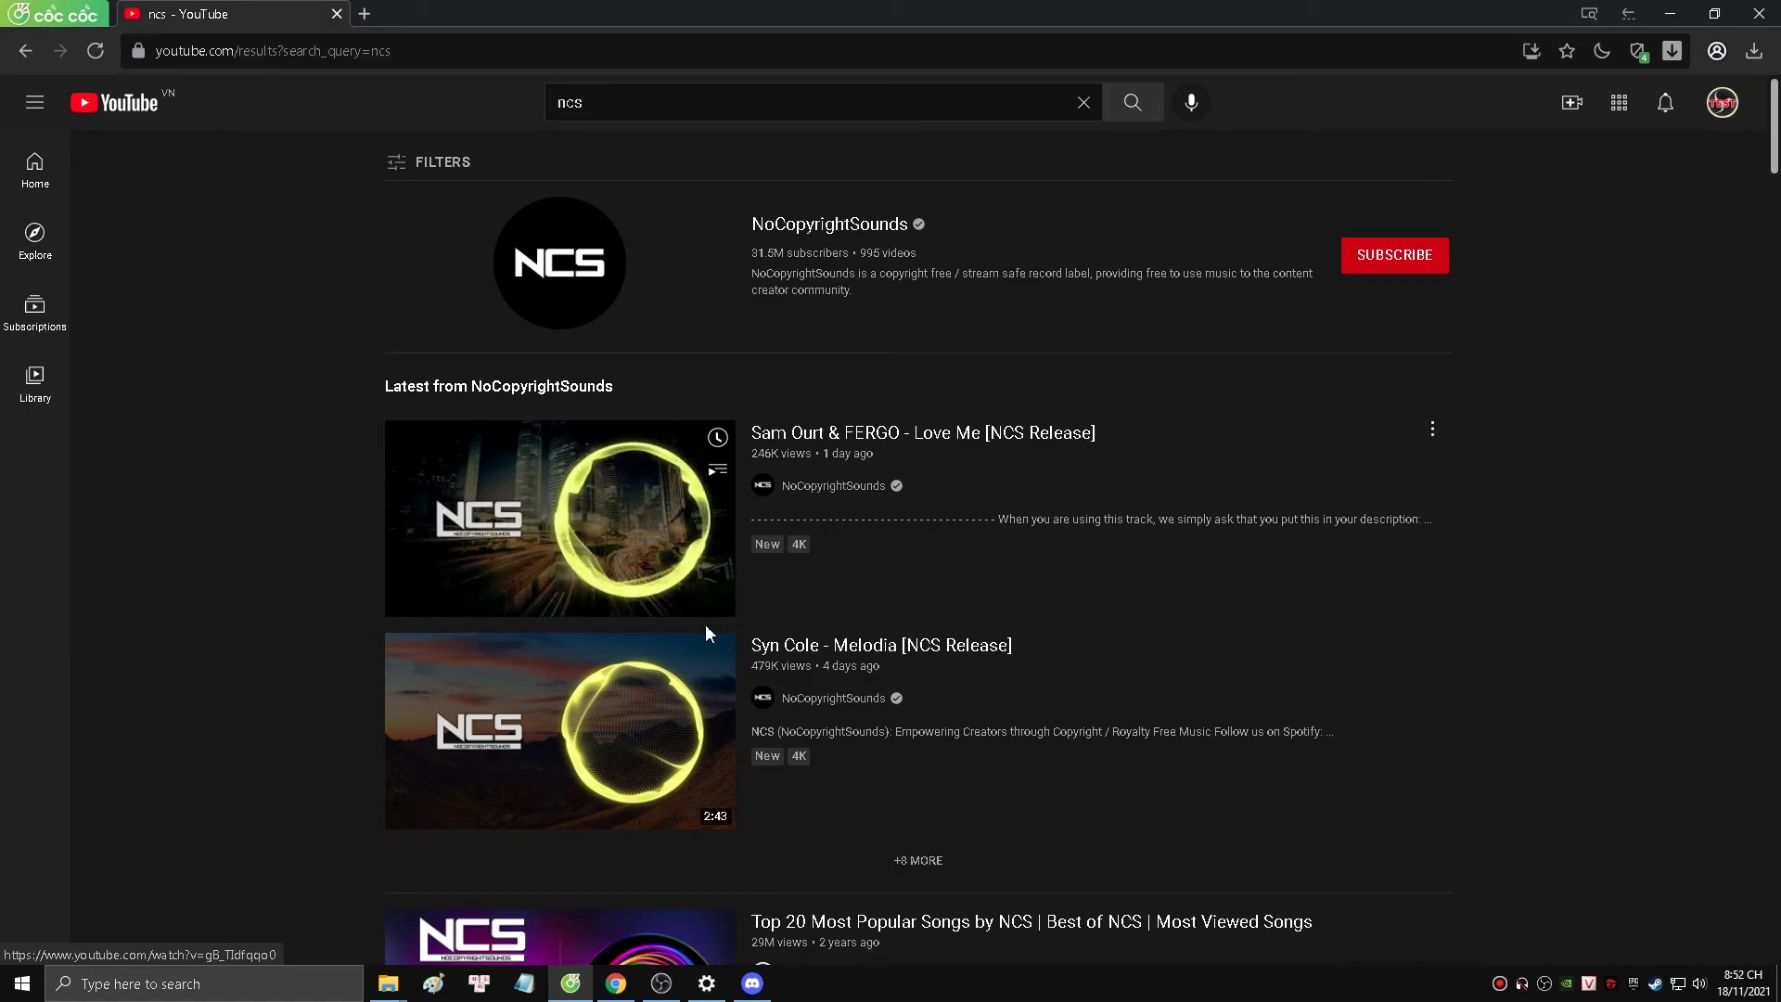
pyautogui.click(588, 512)
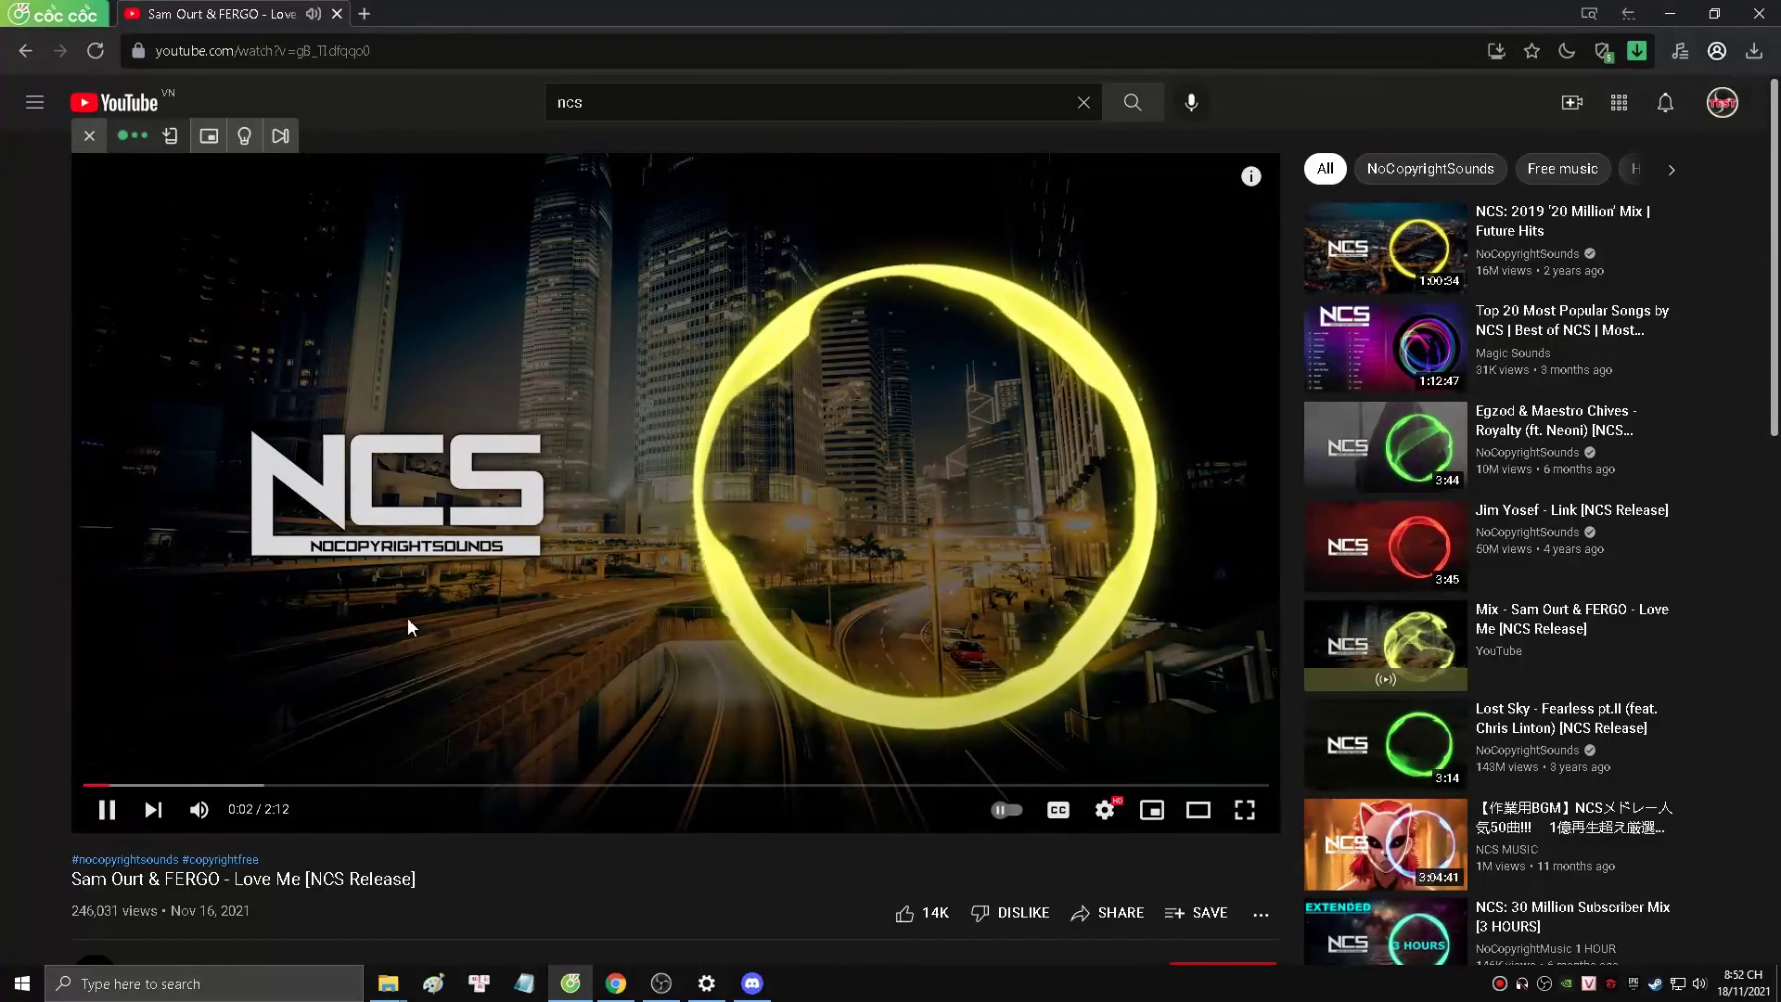
pyautogui.click(706, 985)
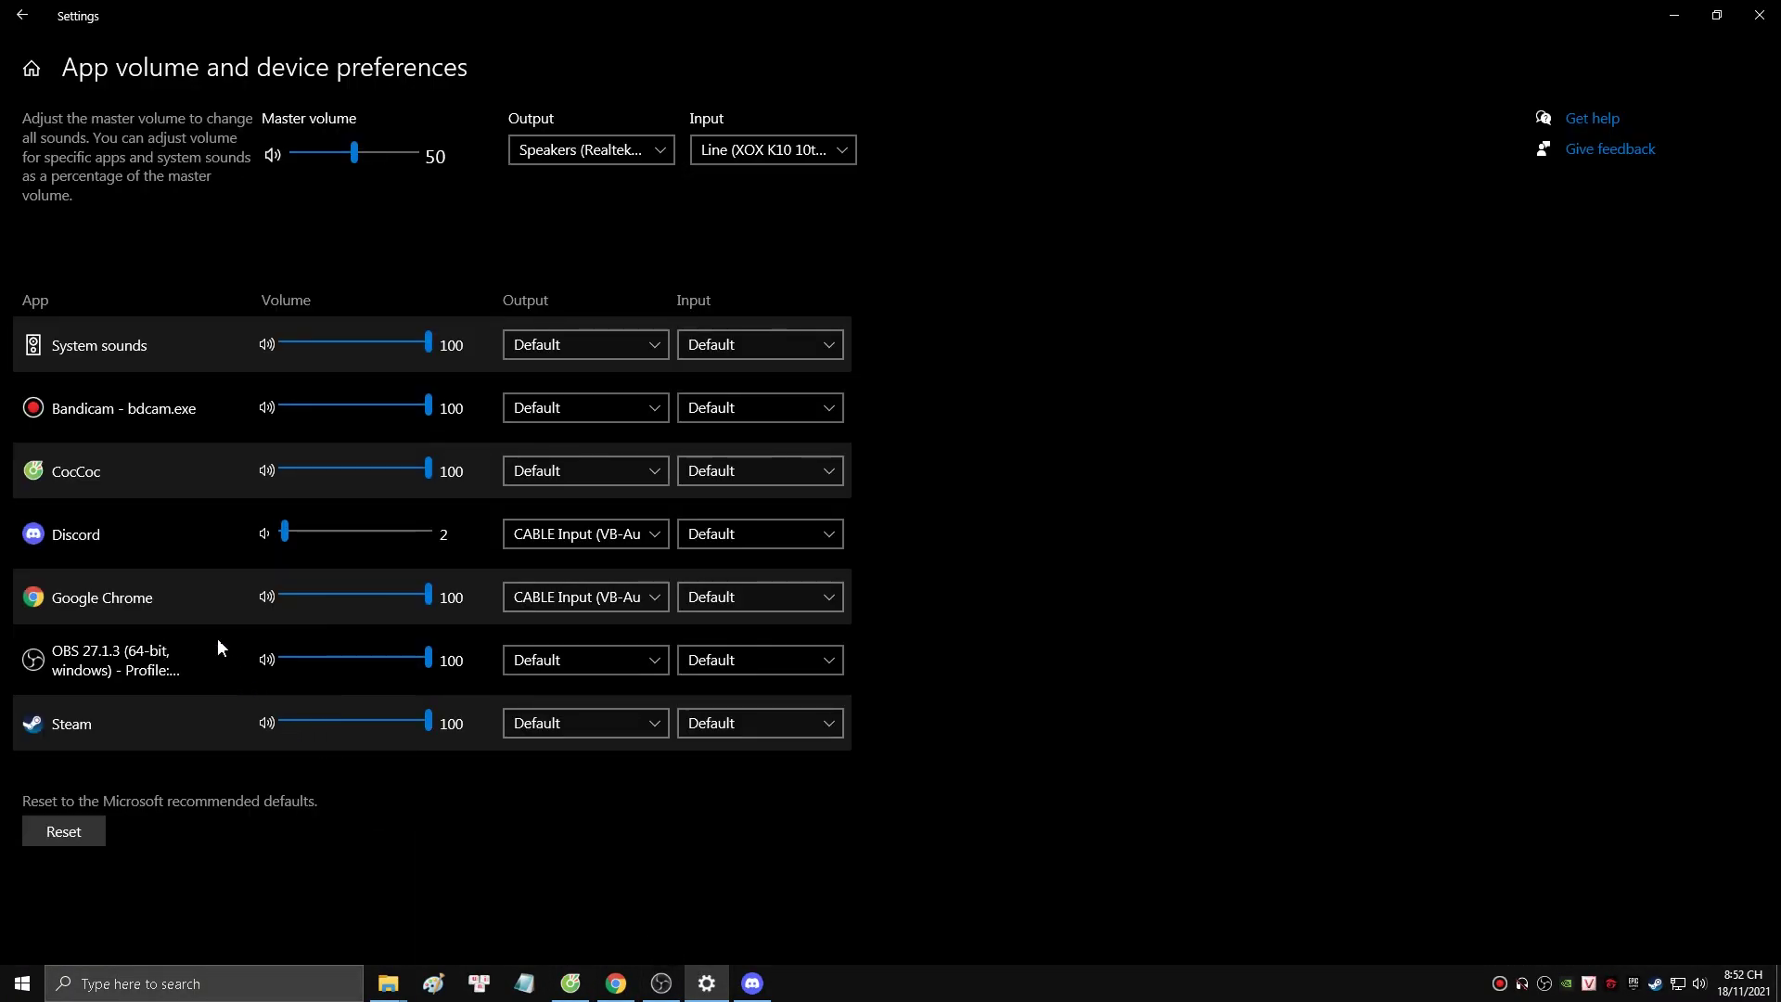
pyautogui.click(556, 471)
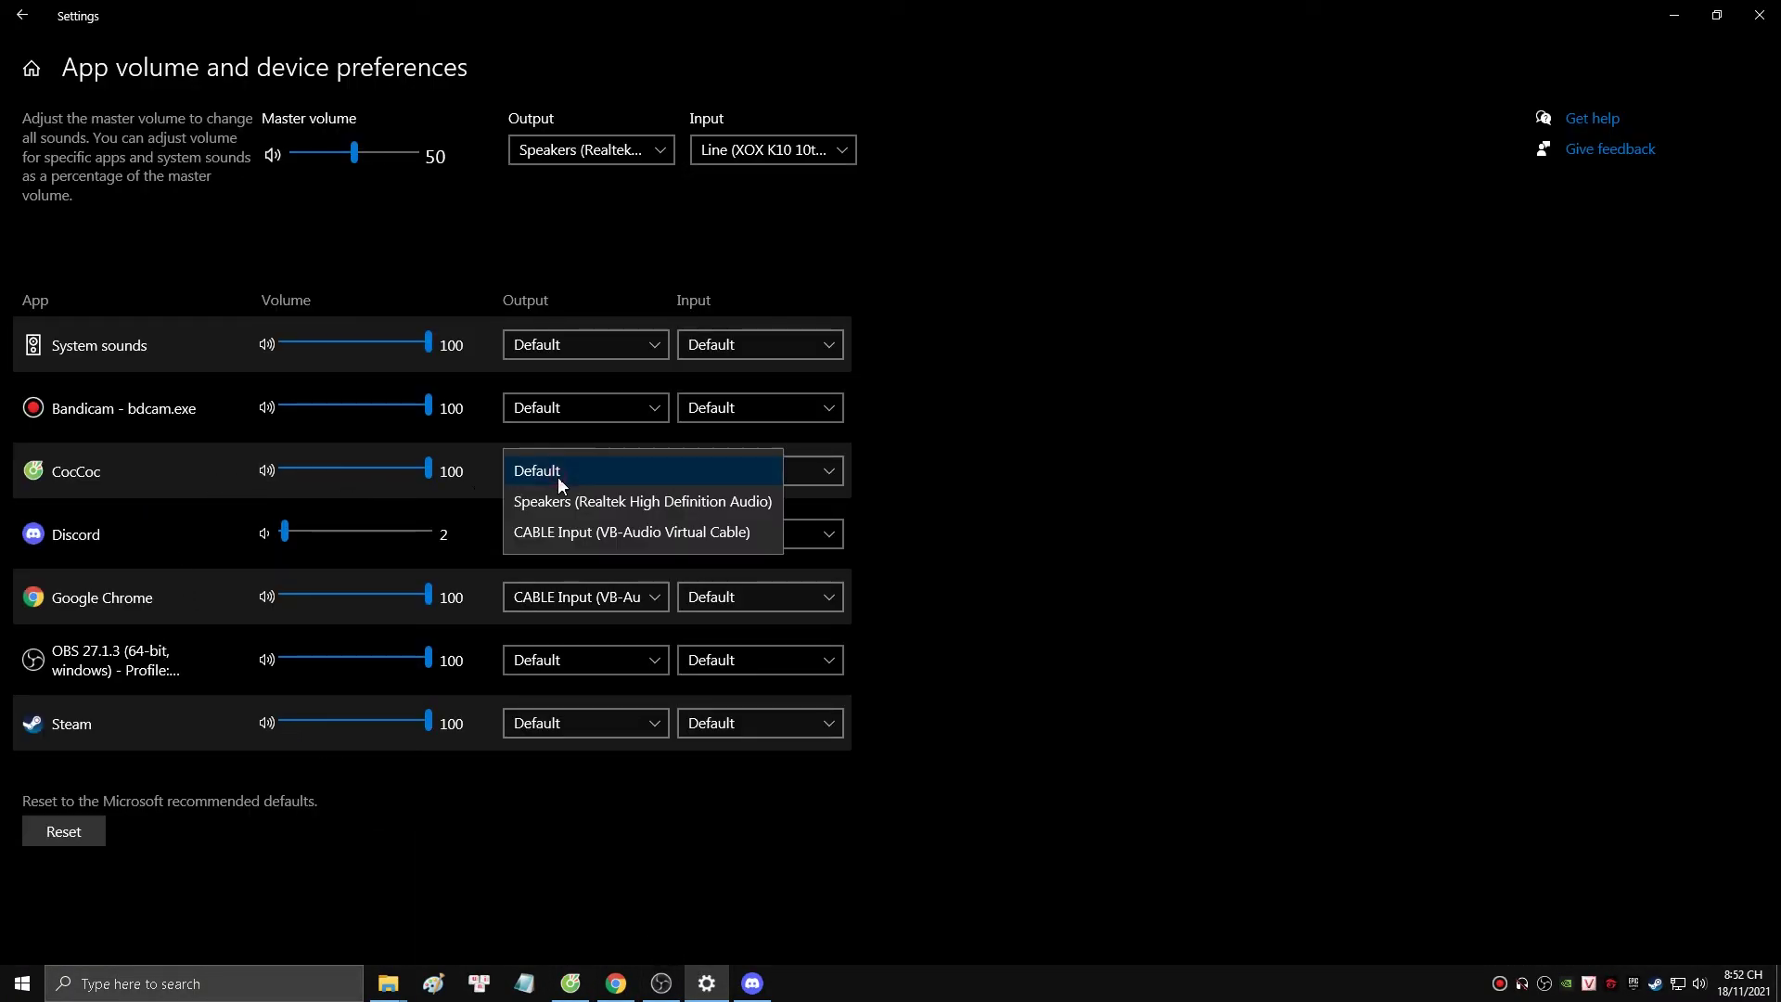
pyautogui.click(537, 471)
# Check the OBS Studio audio mixer, then switch back to the Love Me video in the Cốc Cốc browser
pyautogui.click(661, 983)
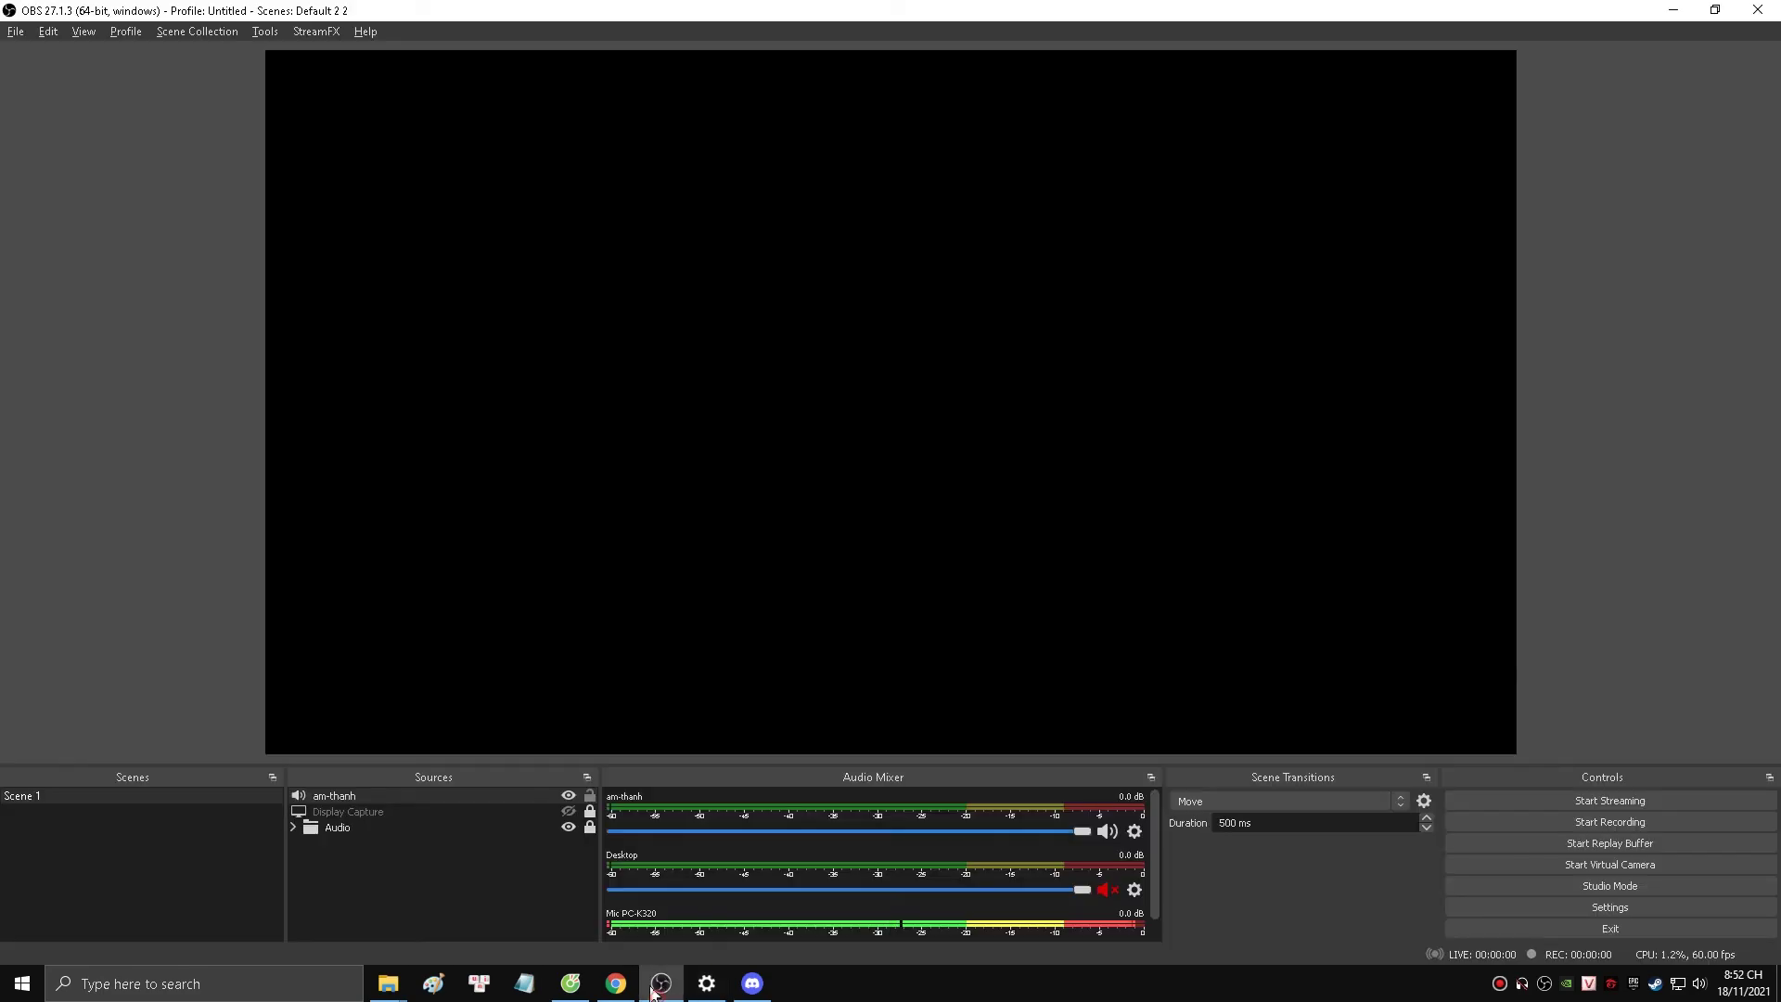
pyautogui.click(570, 983)
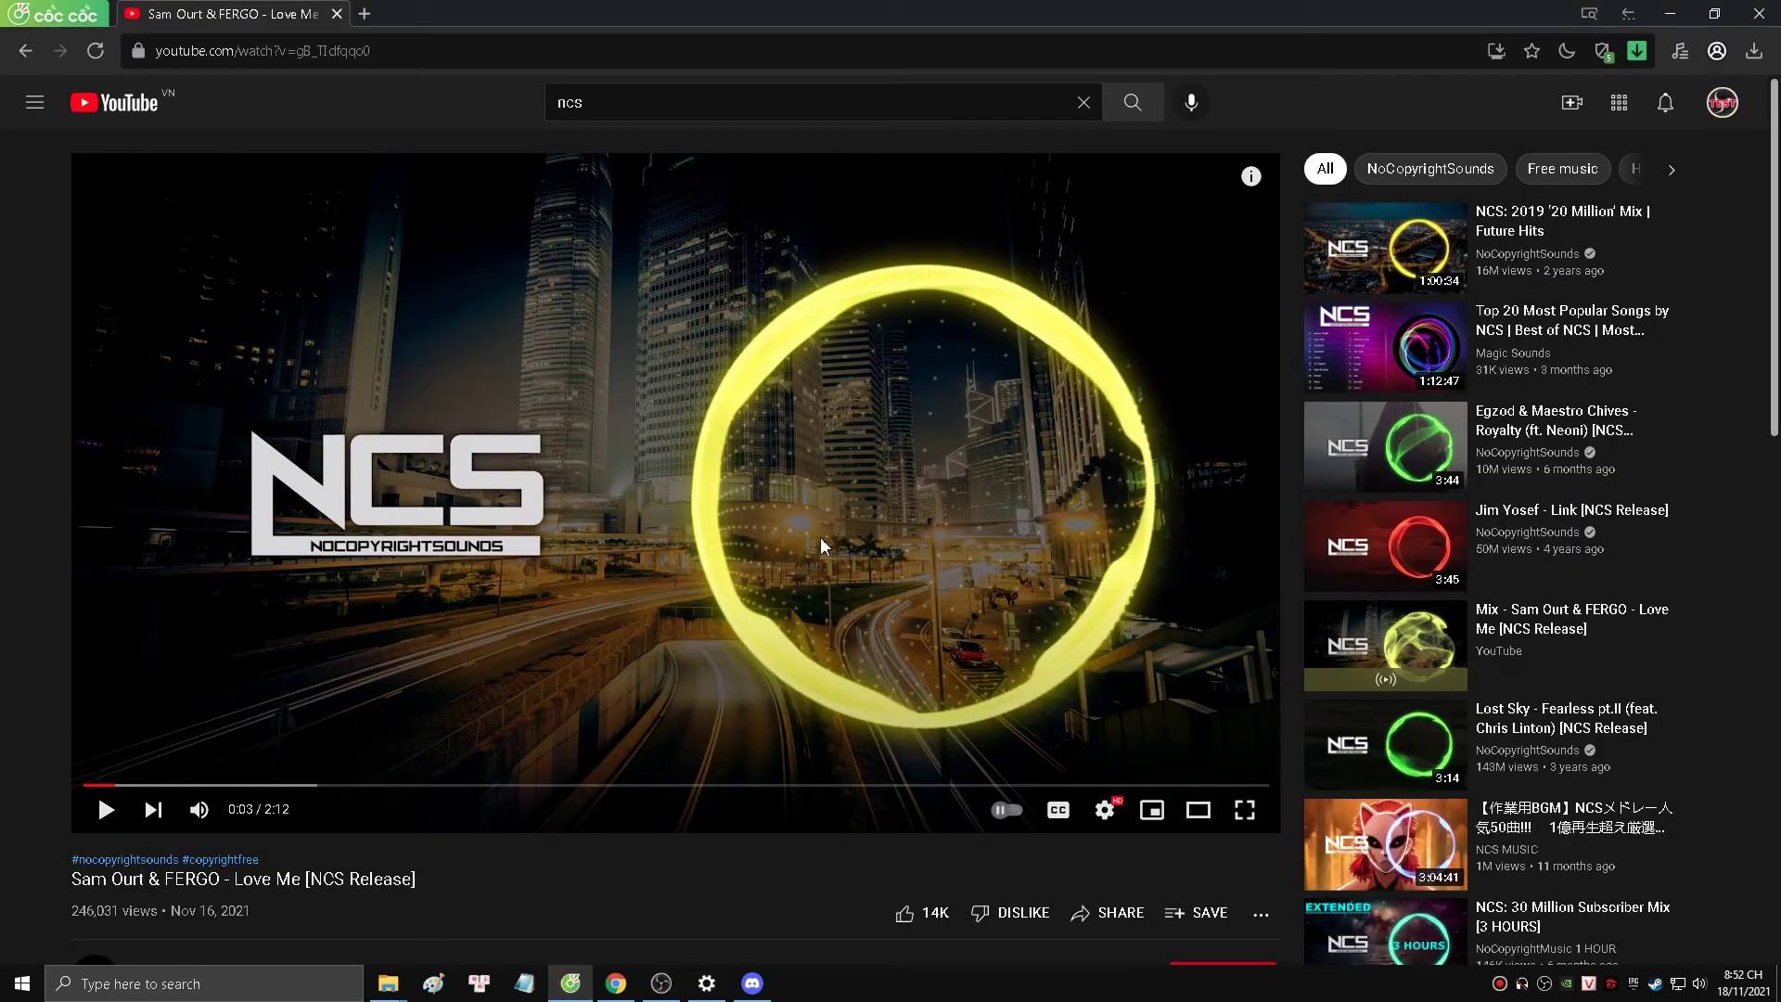